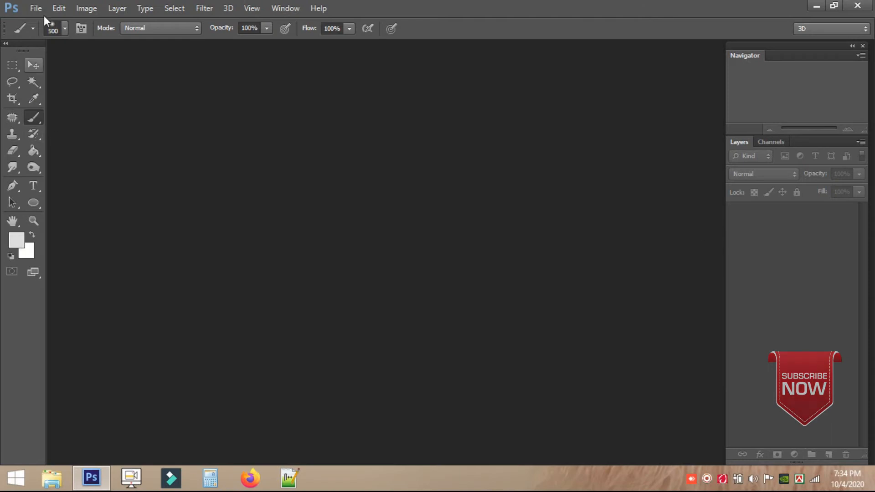
Create the blank white 48 × 64 inch, 150 ppi document and fit it in view.
key(Escape)
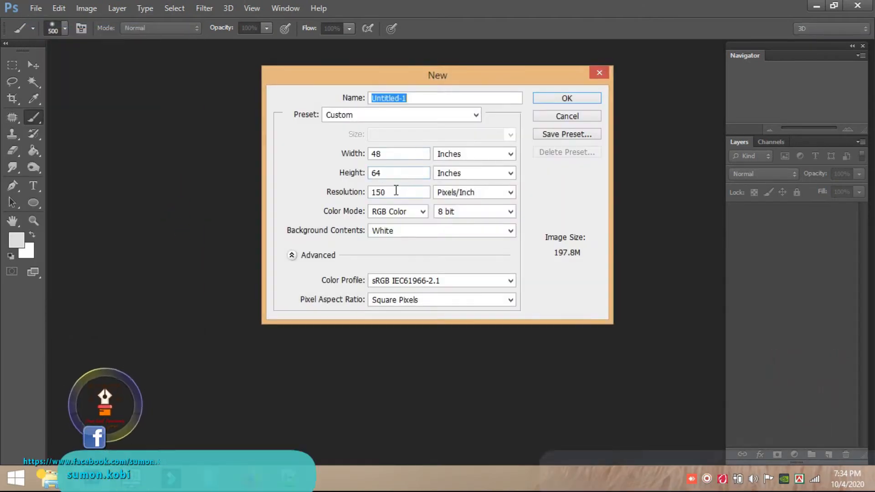
click(563, 98)
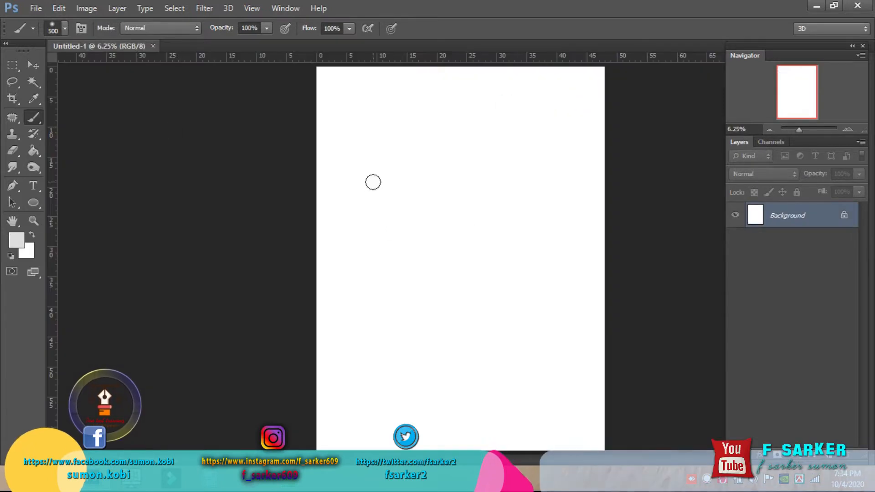
click(34, 65)
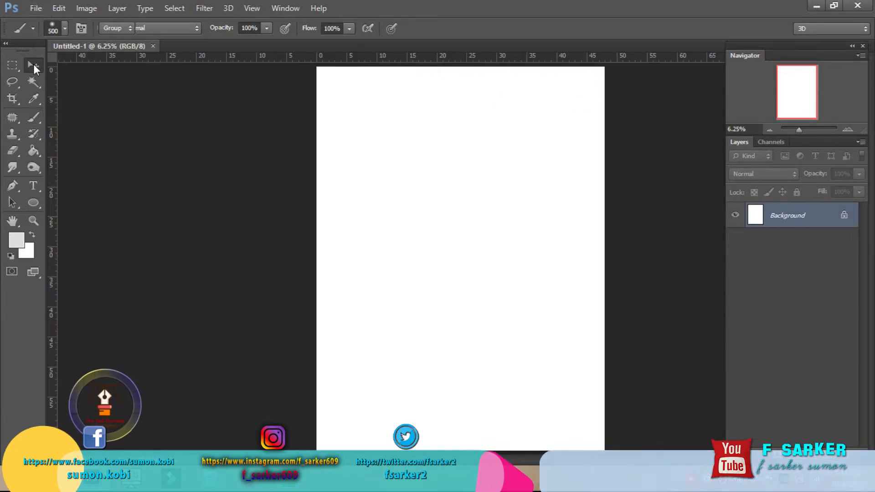
key(m)
key(ctrl+0)
drag(332, 88, 654, 426)
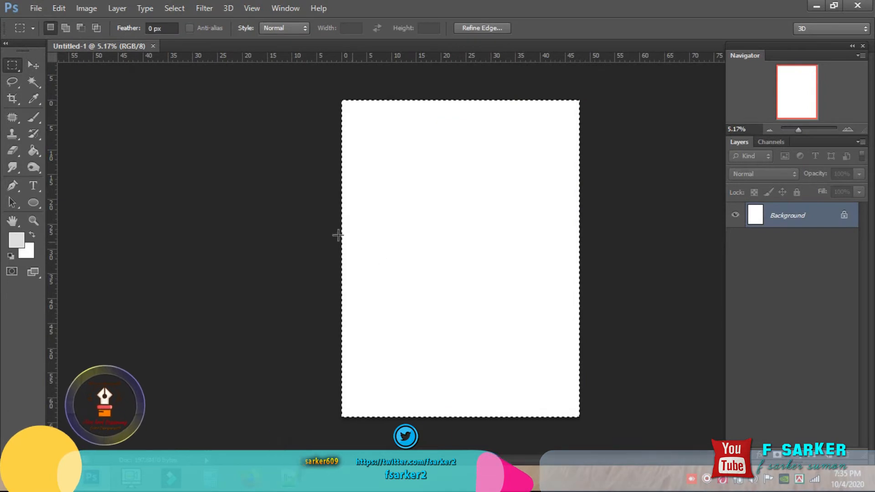
Drag vertical and horizontal guides to cross at the canvas centre, then deselect.
click(34, 66)
drag(51, 127, 472, 176)
drag(502, 61, 501, 259)
key(ctrl+d)
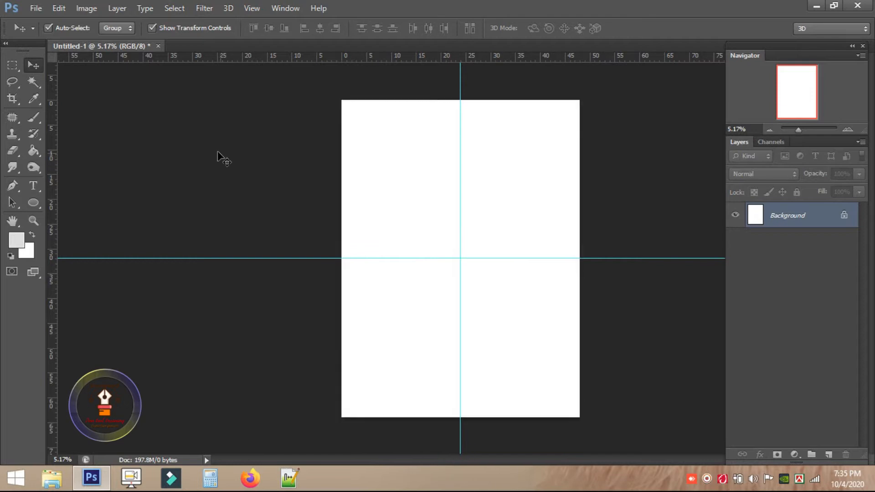
Open s1.jpg from the Farin Banner Design folder and zoom in on the girl and castle.
click(32, 9)
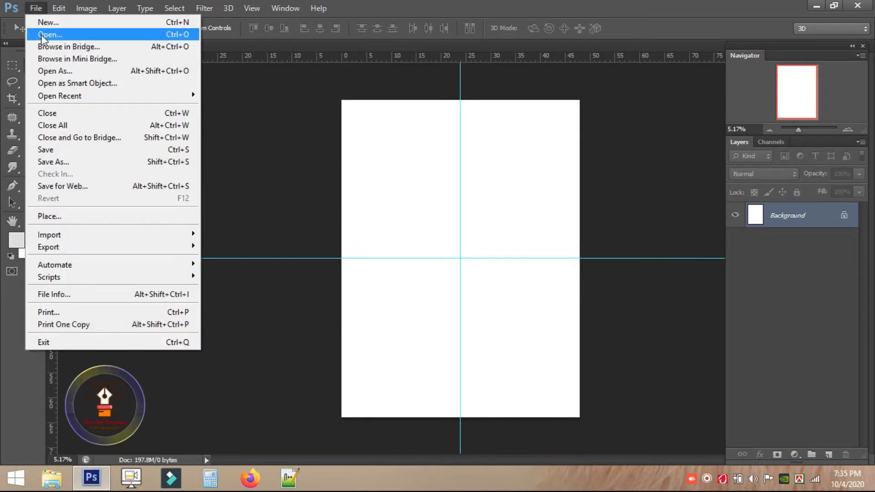
click(41, 35)
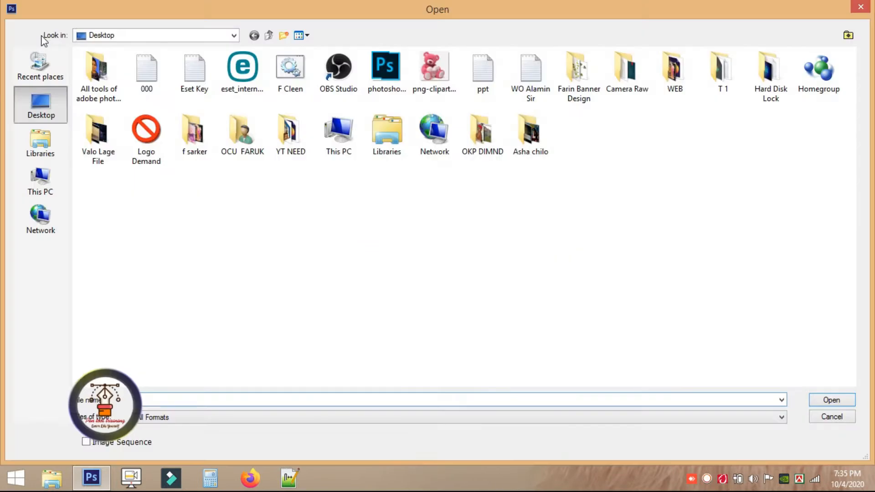
double_click(583, 73)
click(581, 77)
click(230, 157)
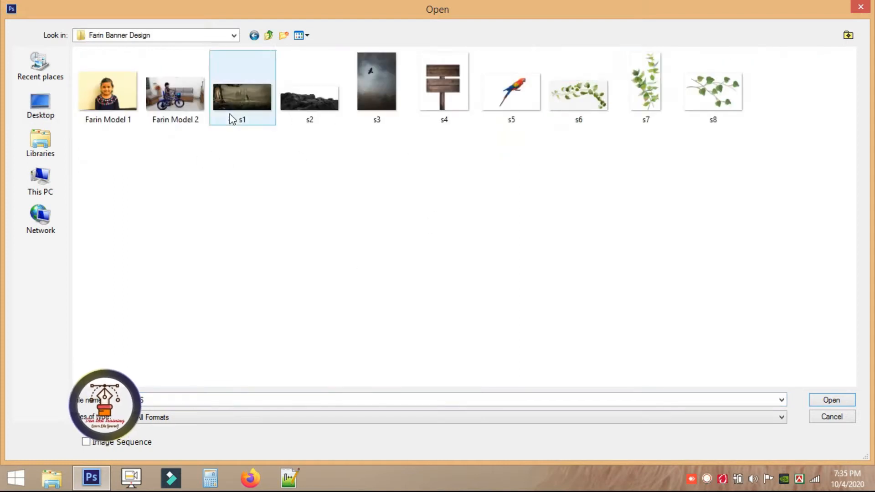
double_click(250, 97)
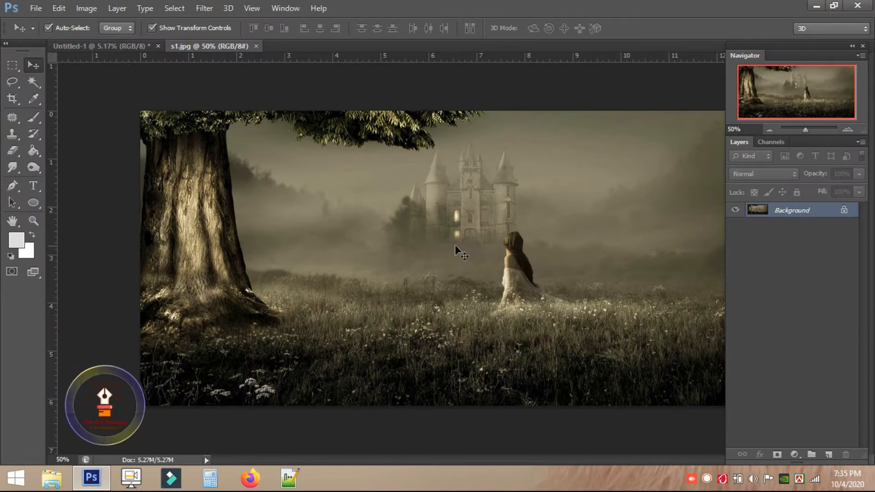
scroll(482, 301, up, 2)
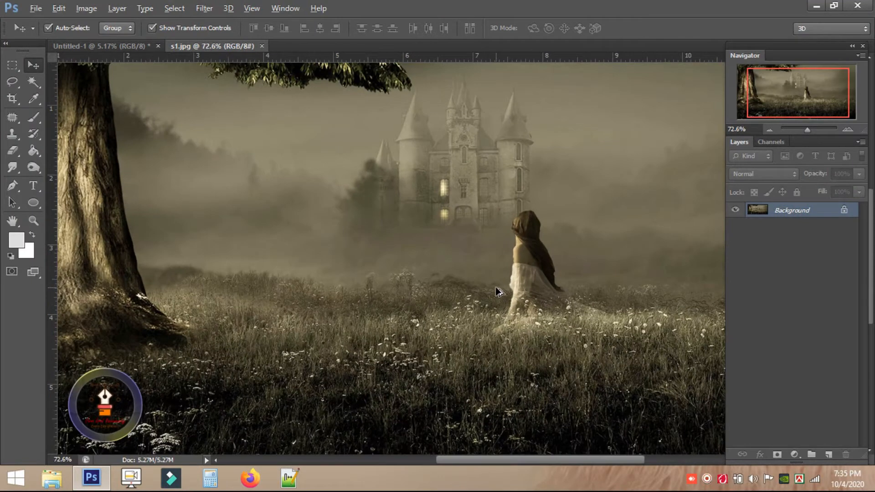
scroll(499, 292, up, 1)
drag(516, 284, 393, 251)
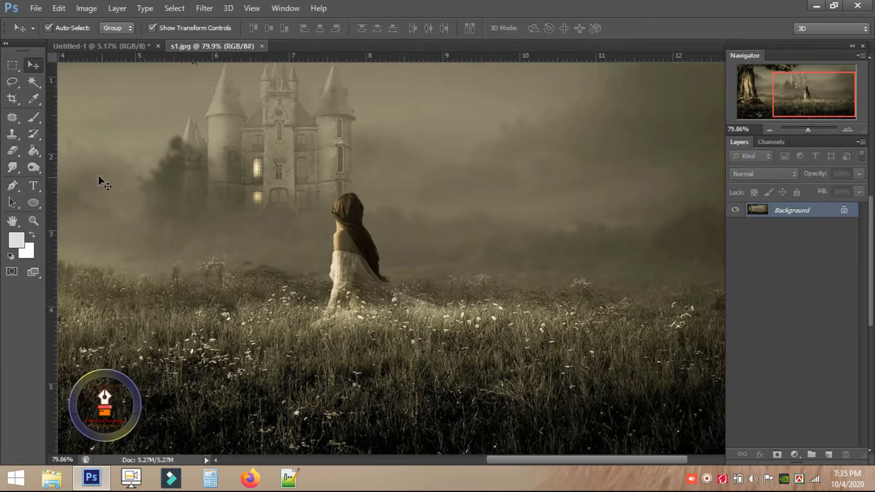
click(14, 118)
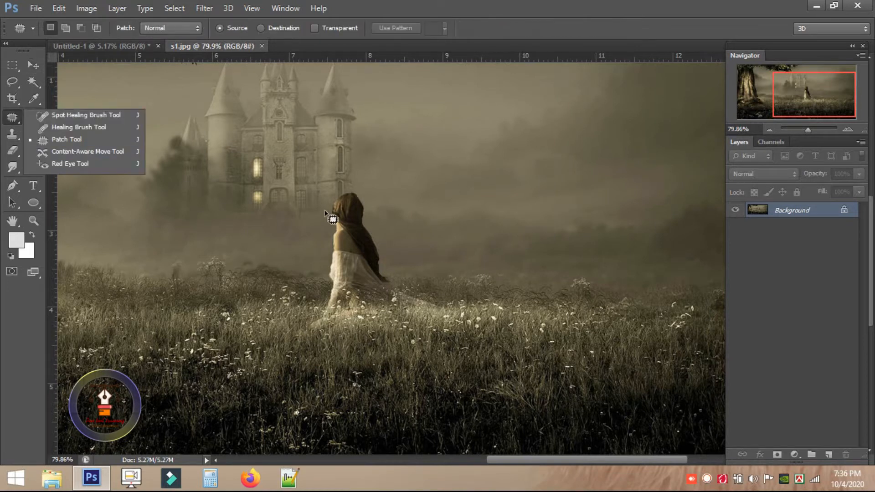
Patch out the woman and the castle with surrounding meadow and fog.
click(75, 138)
mouse_move(330, 203)
mouse_down()
mouse_move(371, 216)
mouse_move(392, 260)
mouse_move(399, 323)
mouse_move(327, 344)
mouse_move(314, 265)
mouse_move(323, 233)
mouse_up()
drag(363, 301, 479, 301)
drag(266, 218, 392, 300)
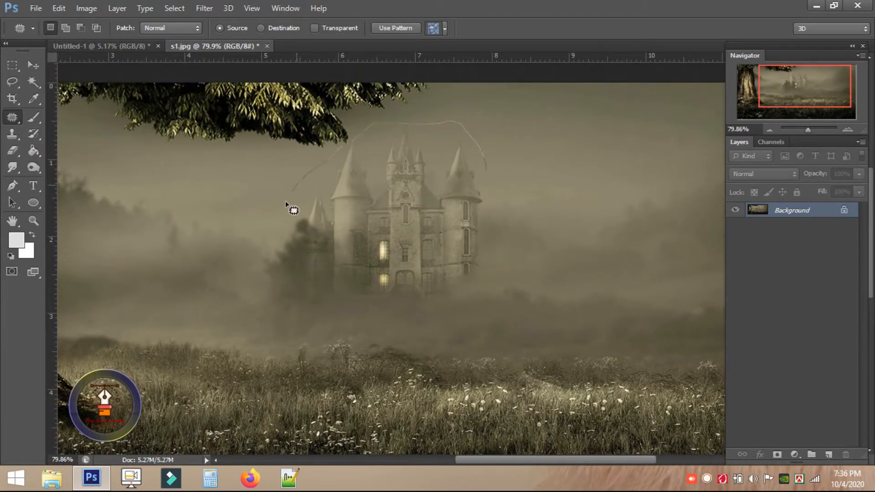
drag(493, 181, 302, 196)
drag(218, 255, 455, 257)
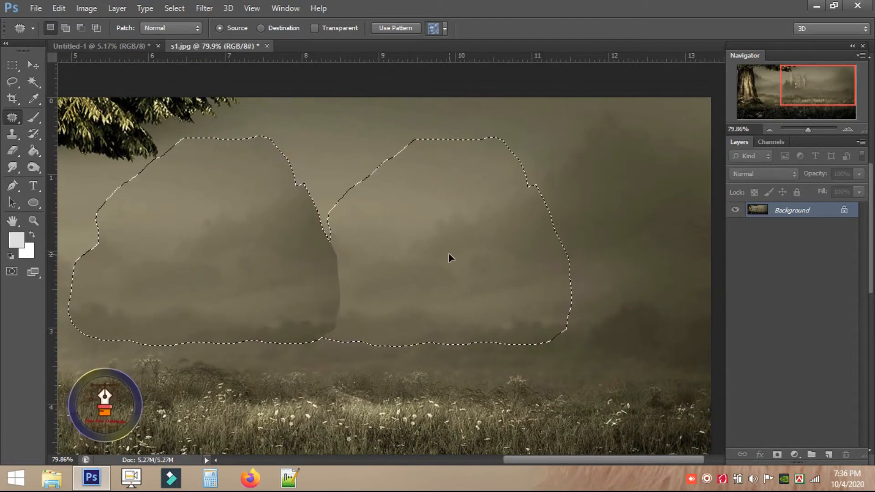
Patch away the overhanging foliage and leftover sky spots with fog.
drag(234, 277, 442, 285)
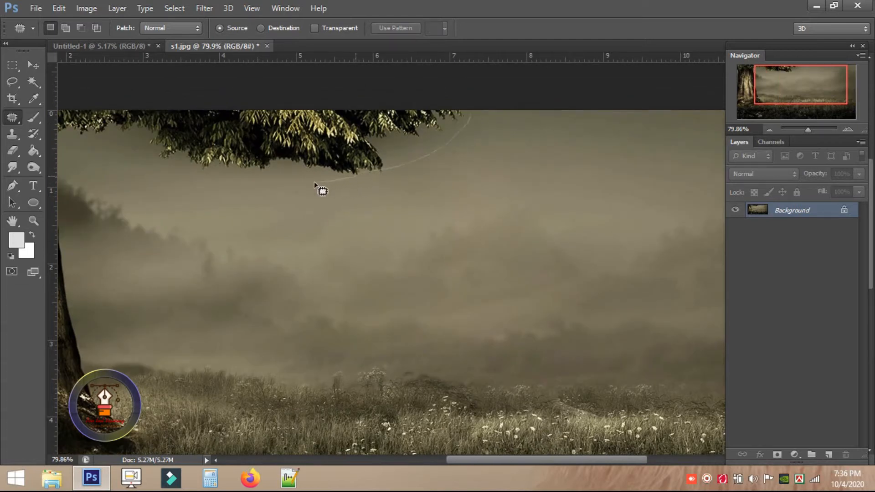
drag(174, 110, 137, 112)
drag(291, 136, 304, 216)
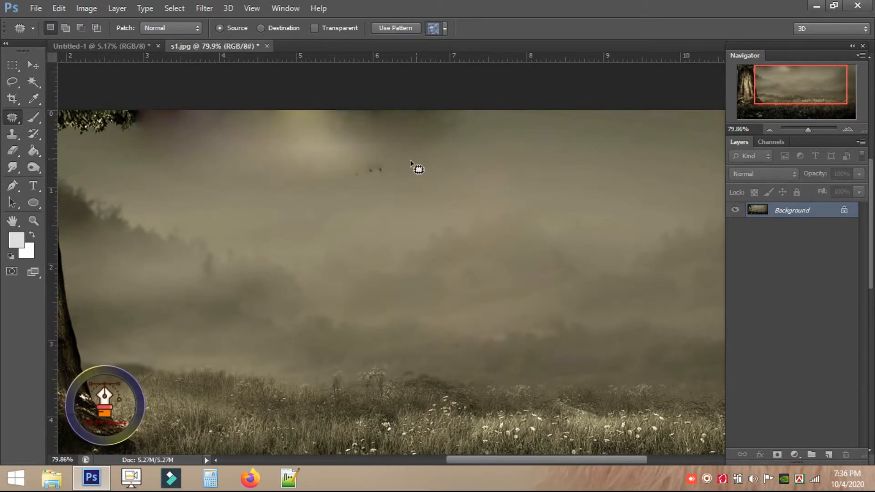
drag(406, 174, 407, 176)
drag(392, 182, 469, 206)
mouse_move(174, 125)
mouse_down()
mouse_move(411, 131)
mouse_move(301, 114)
mouse_up()
mouse_move(378, 130)
mouse_down()
mouse_move(437, 203)
mouse_move(414, 208)
mouse_move(332, 156)
mouse_move(439, 229)
mouse_move(557, 252)
mouse_move(549, 188)
mouse_up()
key(ctrl+d)
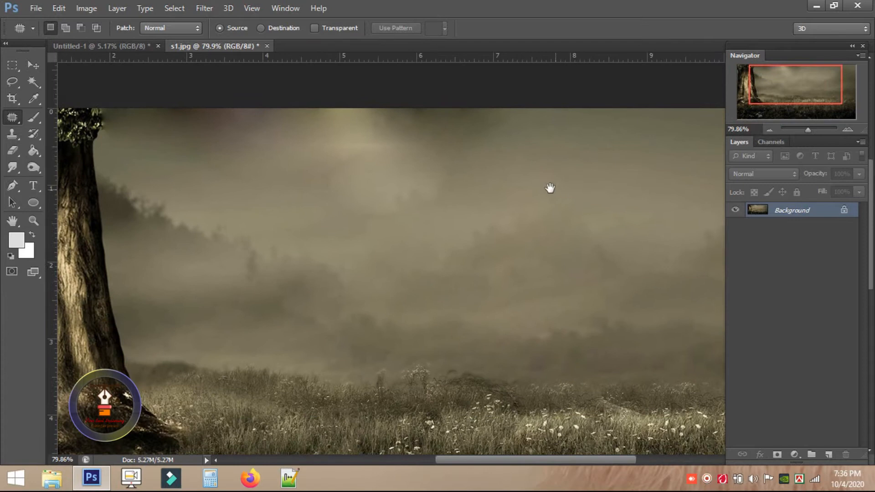
mouse_move(368, 180)
mouse_down()
mouse_move(457, 252)
mouse_move(468, 195)
mouse_move(460, 225)
mouse_move(403, 258)
mouse_up()
key(ctrl+d)
scroll(403, 255, down, 5)
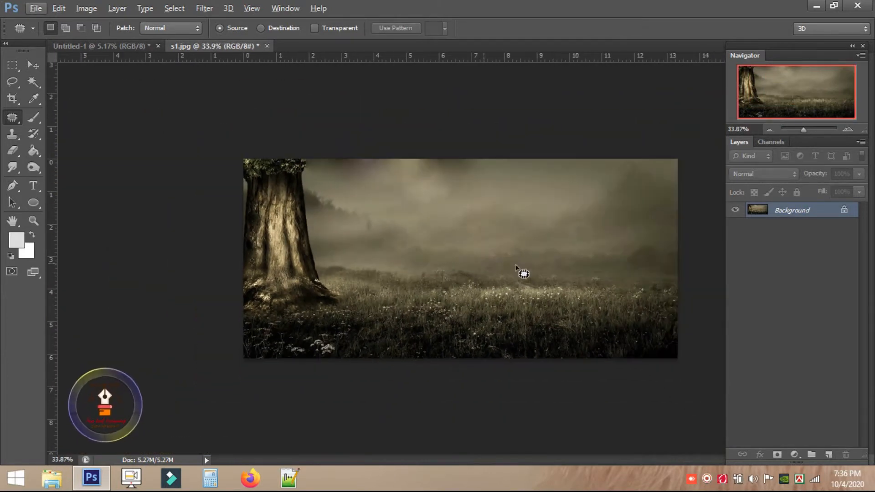
Unlock the meadow's background layer, move it into the poster and scale it to the poster width.
right_click(13, 119)
click(45, 116)
right_click(10, 120)
click(54, 130)
key(v)
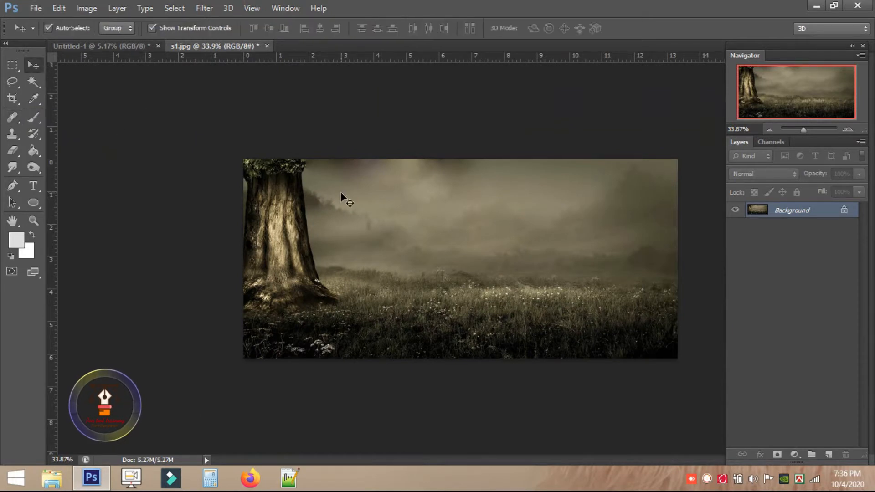
double_click(843, 212)
click(560, 148)
drag(449, 246, 498, 251)
scroll(455, 306, up, 3)
key(Return)
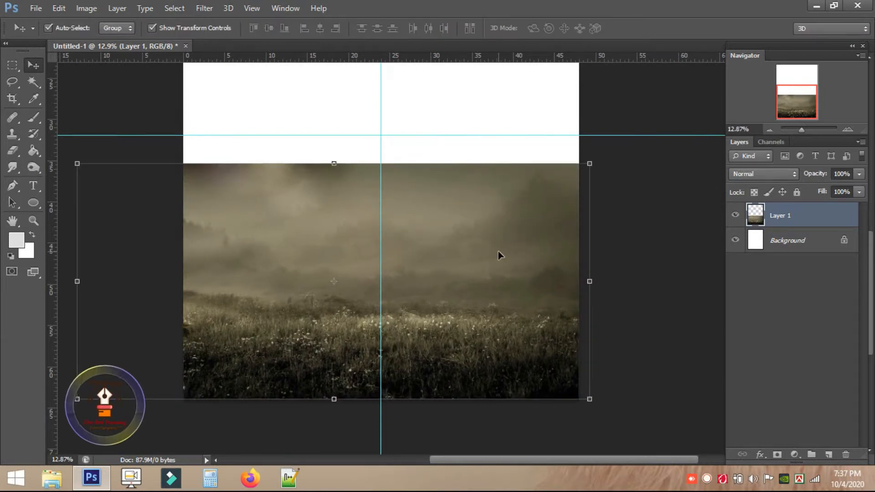
Crop the poster to its canvas area with a rectangular selection and reposition the meadow.
click(13, 65)
click(68, 62)
drag(183, 148, 595, 412)
scroll(527, 315, down, 3)
drag(352, 131, 574, 410)
click(91, 10)
click(115, 133)
key(v)
drag(419, 337, 418, 404)
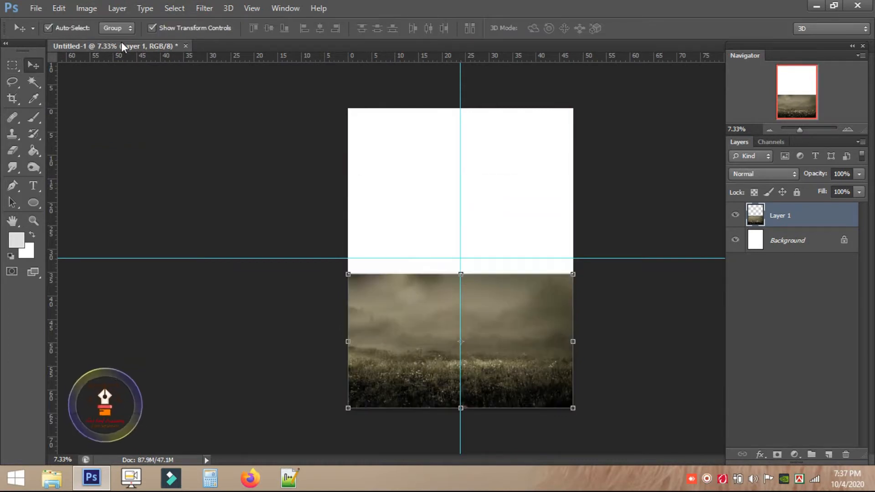
Open the s2 rock image from the Farin Banner Design folder.
click(35, 8)
click(41, 35)
click(299, 111)
double_click(300, 112)
Drag the s2 rock into the poster as Layer 2 and close s2.
drag(281, 229, 373, 318)
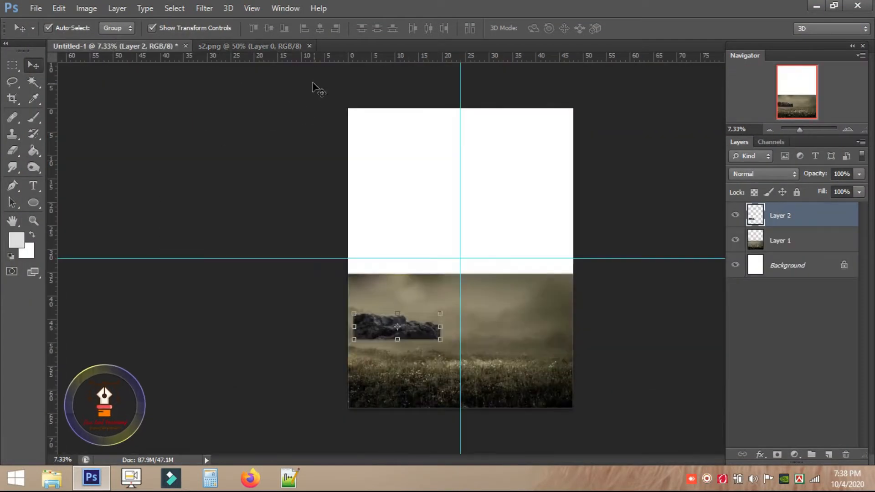
click(296, 46)
click(309, 46)
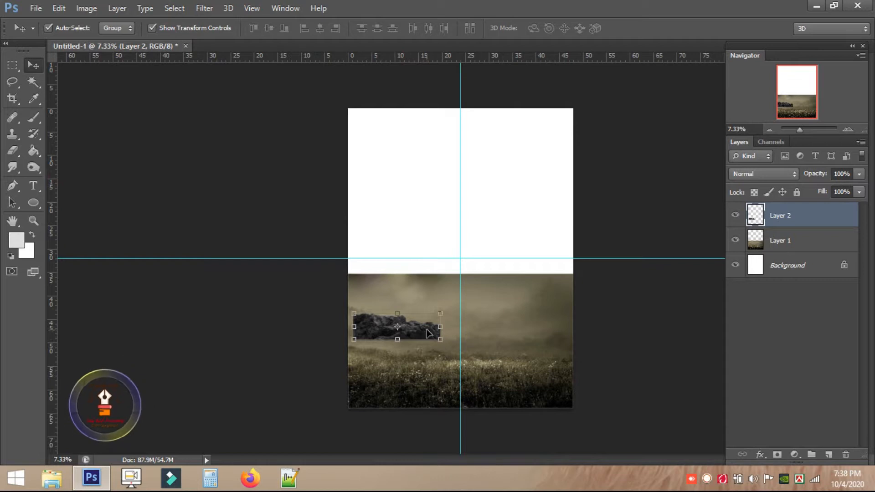
Enlarge the meadow layer and the rock layer, shifting the rock slightly.
click(511, 339)
drag(589, 260, 631, 237)
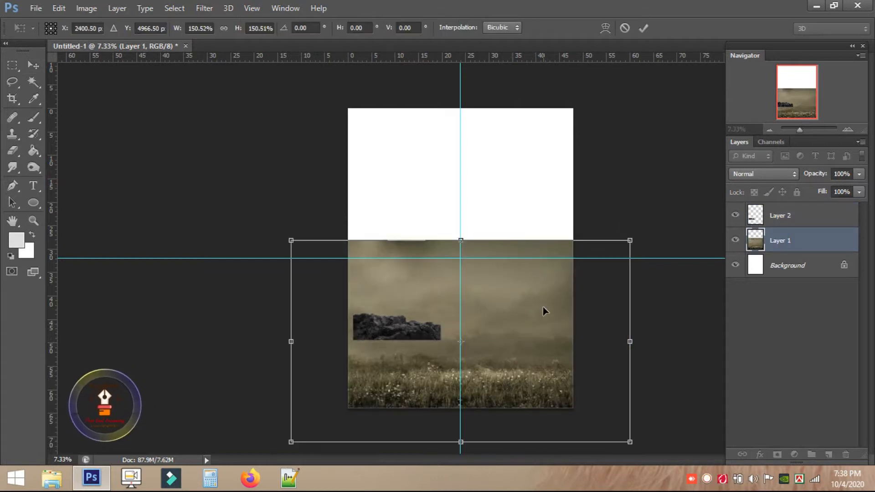
drag(535, 290, 535, 274)
drag(633, 211, 641, 205)
drag(550, 274, 549, 271)
key(Return)
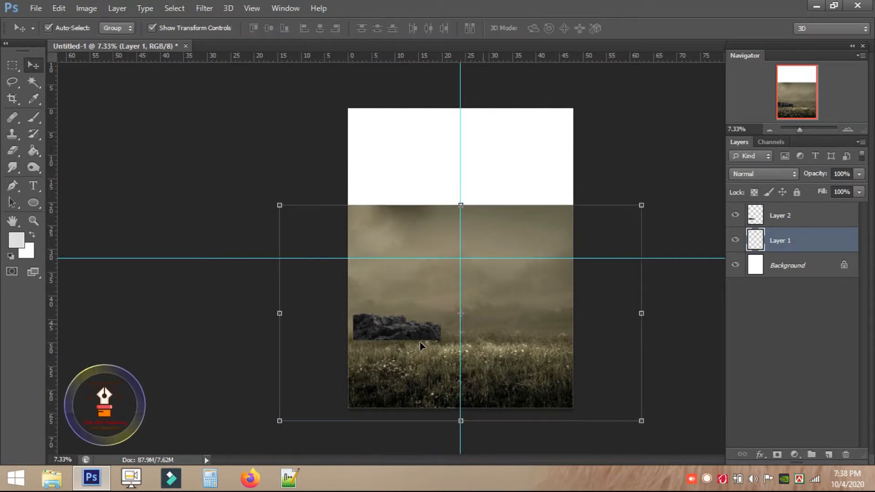
click(422, 331)
mouse_move(444, 343)
mouse_down()
mouse_move(480, 353)
mouse_move(447, 334)
mouse_up()
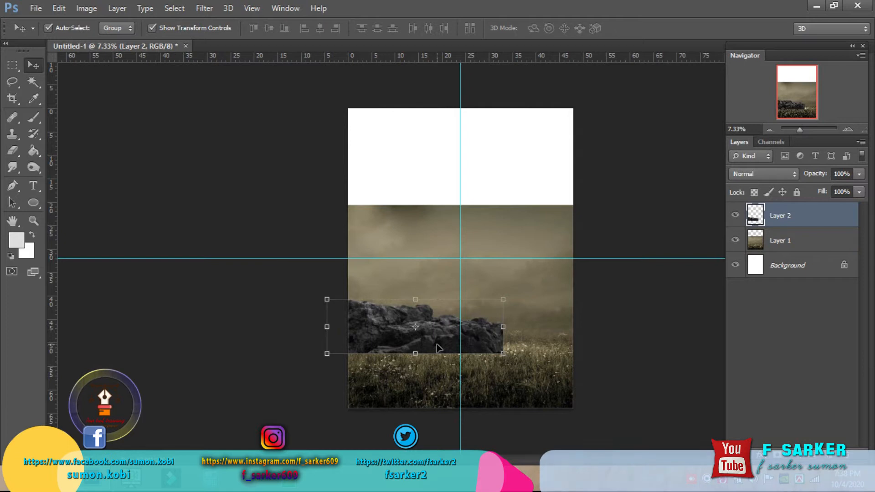
click(596, 335)
Open the s3 cloudy sky image.
click(37, 9)
click(49, 31)
click(370, 81)
double_click(370, 81)
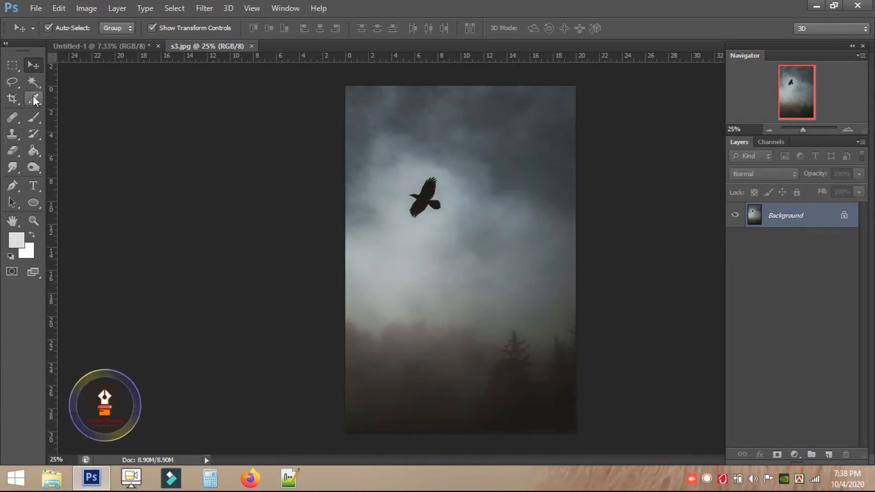
Patch the crow out of the s3 cloudy sky.
right_click(12, 117)
click(77, 145)
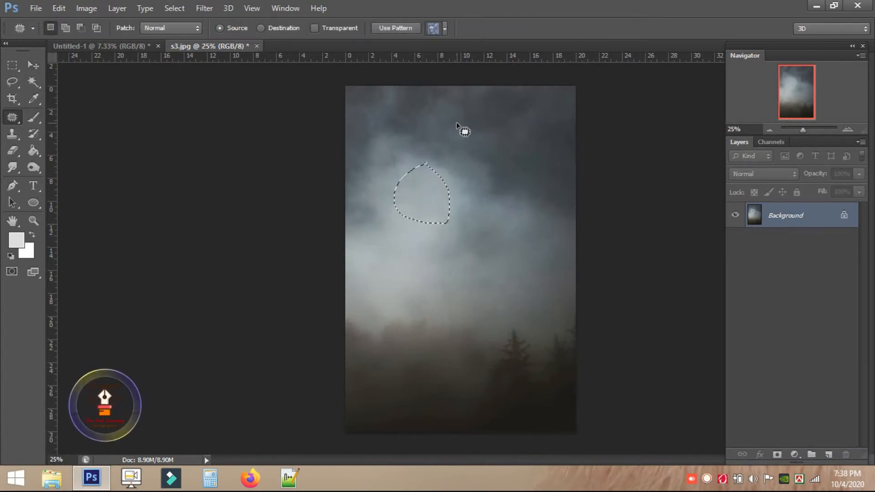
click(7, 68)
click(474, 166)
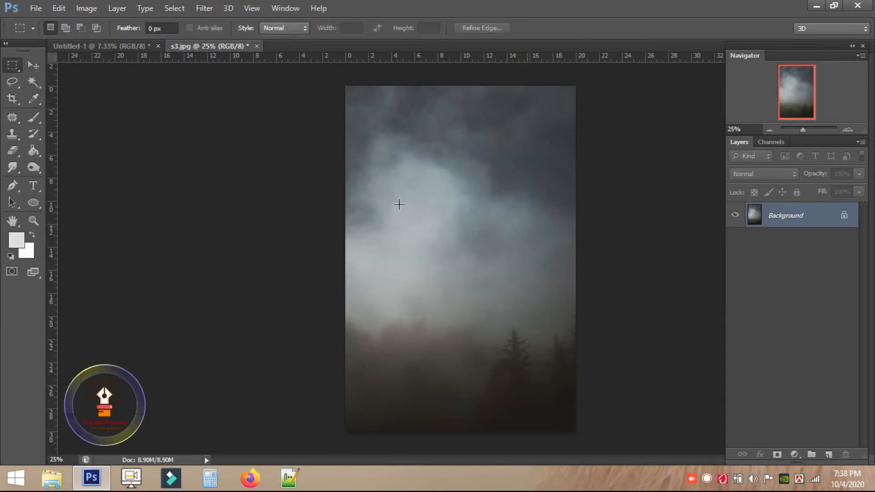
Drag the cloudy sky into the poster as Layer 3 and close s3 without saving.
click(33, 66)
click(387, 122)
drag(387, 122, 466, 170)
click(284, 45)
click(448, 189)
Scale the sky to about 355% to cover the canvas and move it beneath the meadow layer.
drag(496, 138, 537, 182)
drag(570, 108, 593, 96)
drag(537, 178, 535, 173)
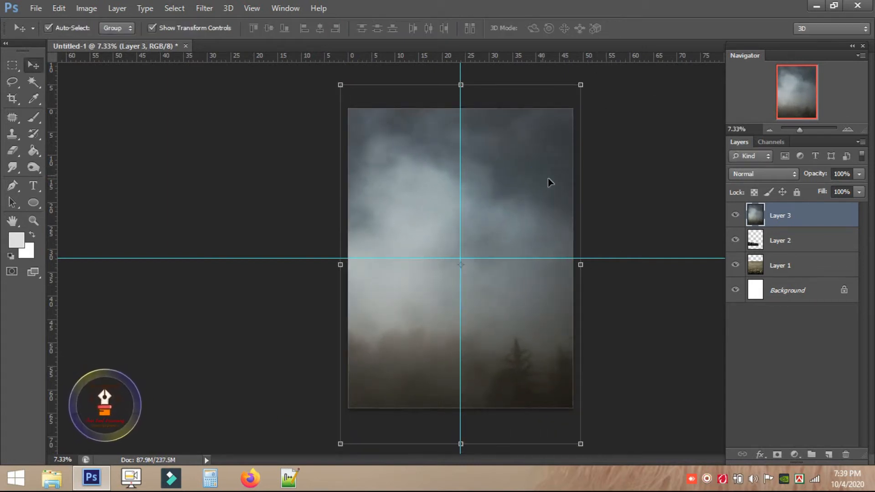
click(13, 66)
drag(756, 216, 761, 279)
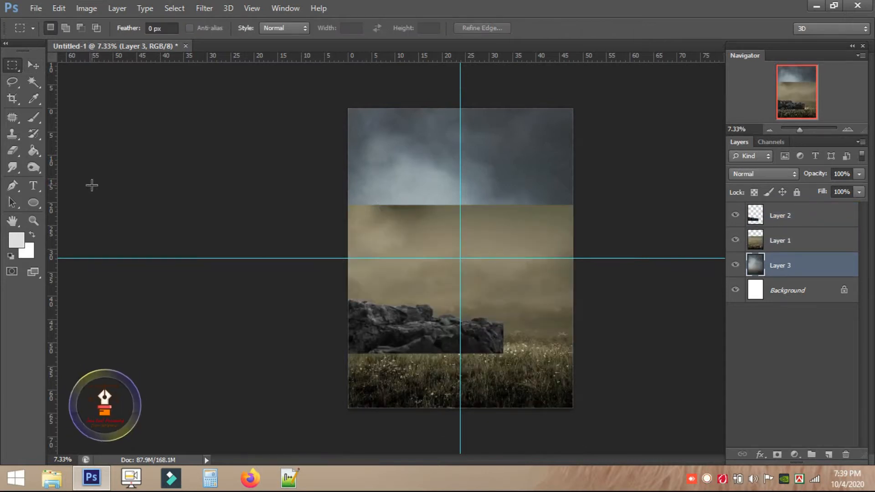
Select Layer 1 and erase along its hard top edge with a smaller eraser so it fades into the sky.
key(v)
click(529, 243)
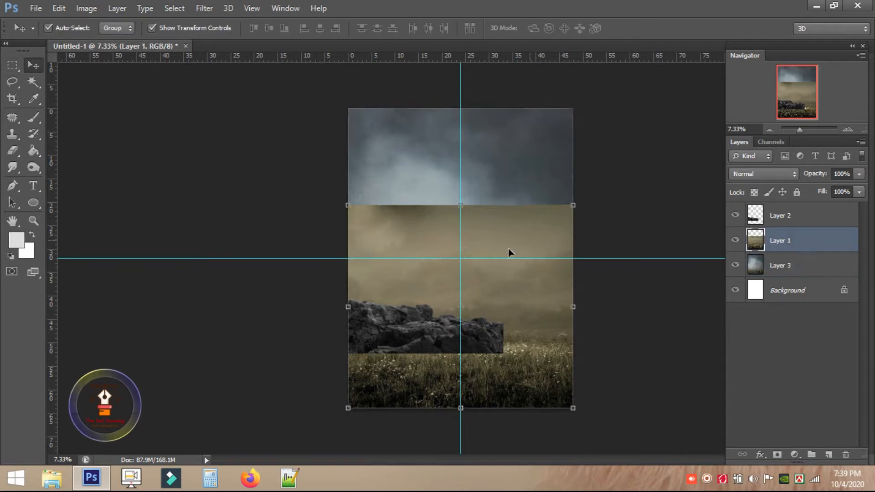
scroll(435, 258, up, 1)
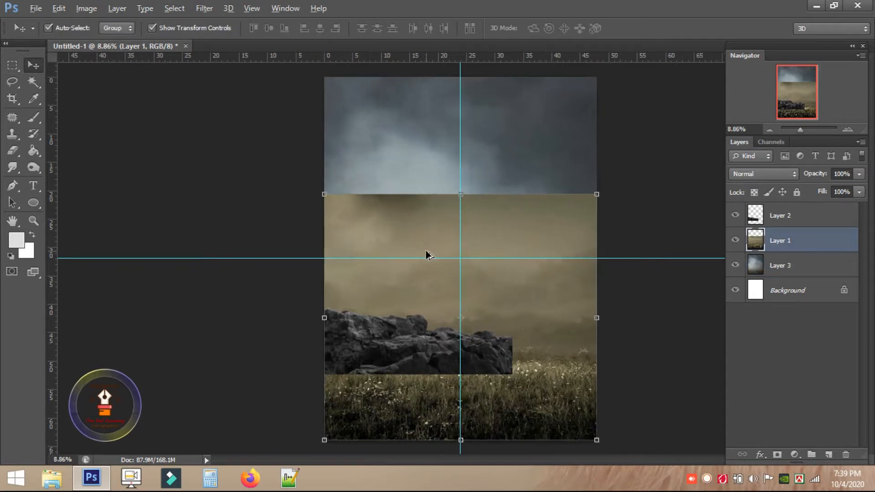
click(14, 154)
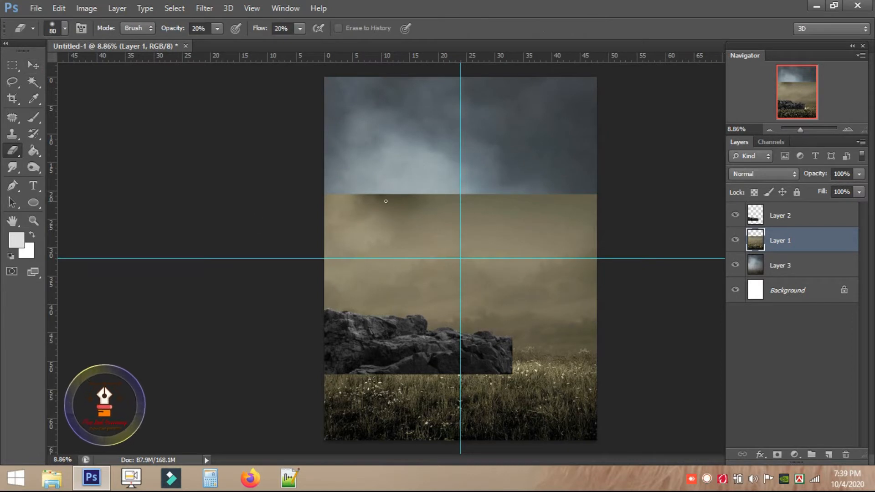
key(bracketleft)
key(bracketleft)
key(bracketleft)
key(bracketleft)
key(bracketleft)
key(bracketleft)
drag(357, 180, 478, 182)
drag(403, 170, 355, 200)
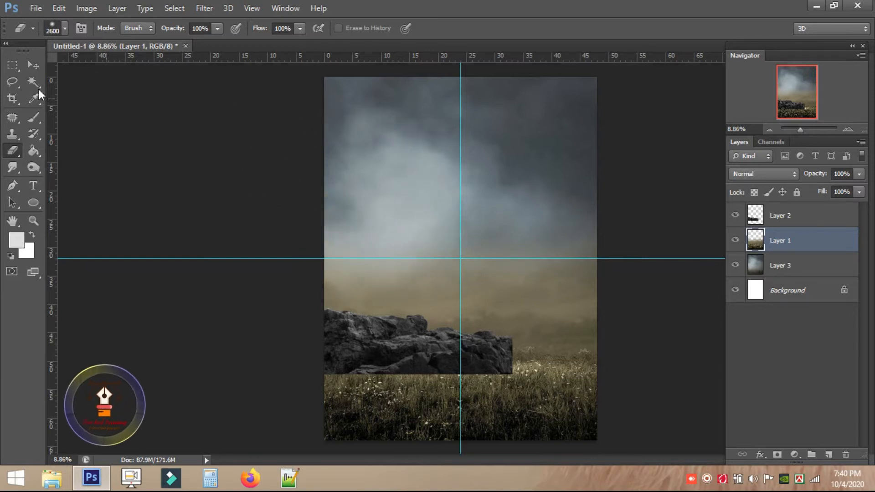
Open the Farin Model 2 photo.
key(m)
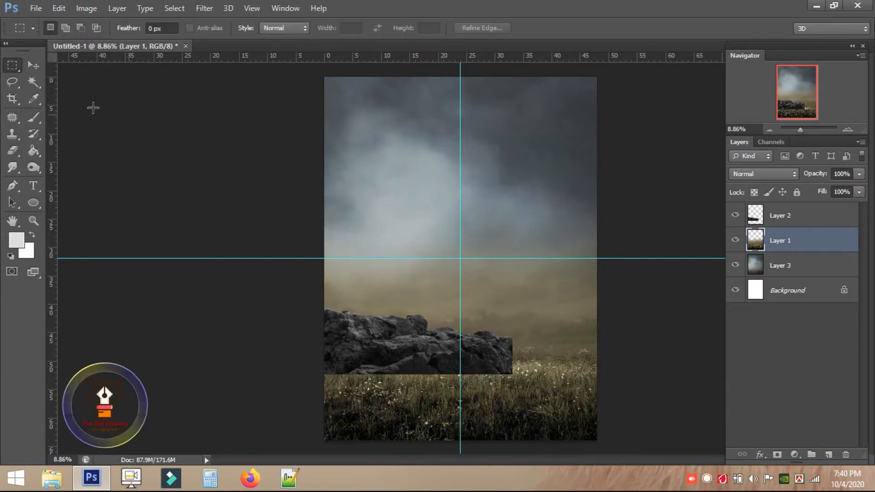
click(30, 8)
click(42, 31)
double_click(172, 108)
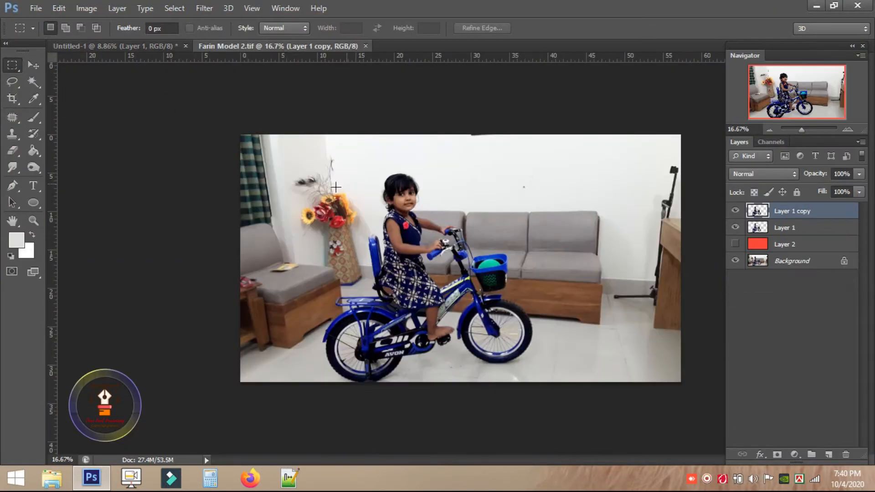
Outline the girl and the blue bike with a closed Pen path.
click(12, 186)
click(378, 170)
click(431, 167)
click(467, 198)
click(507, 215)
click(551, 332)
click(525, 360)
click(467, 367)
click(308, 351)
click(377, 201)
Convert the girl-and-bike path into a selection.
right_click(456, 213)
click(506, 232)
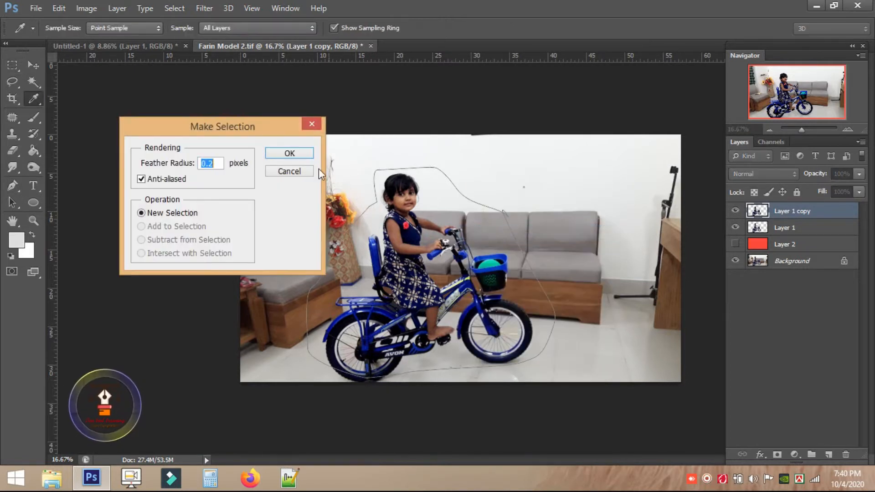
click(293, 154)
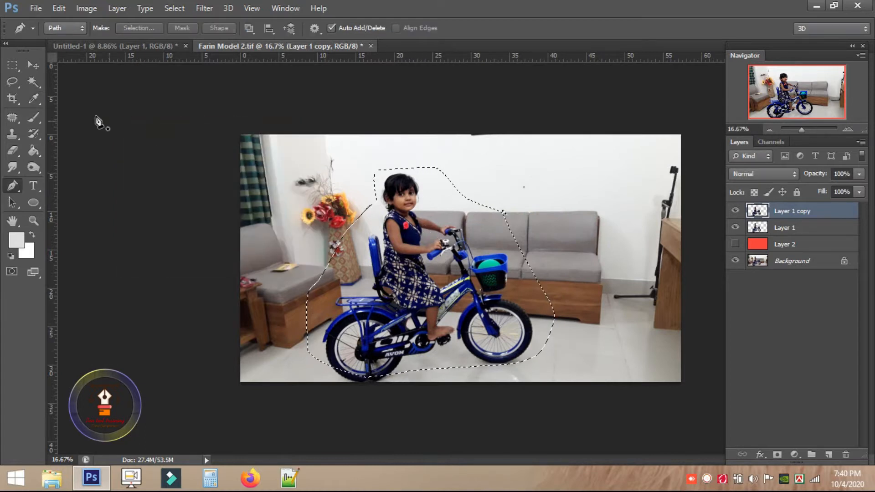
Drag the cut-out girl into Untitled-1 and close Farin Model 2 without saving.
click(13, 66)
click(37, 66)
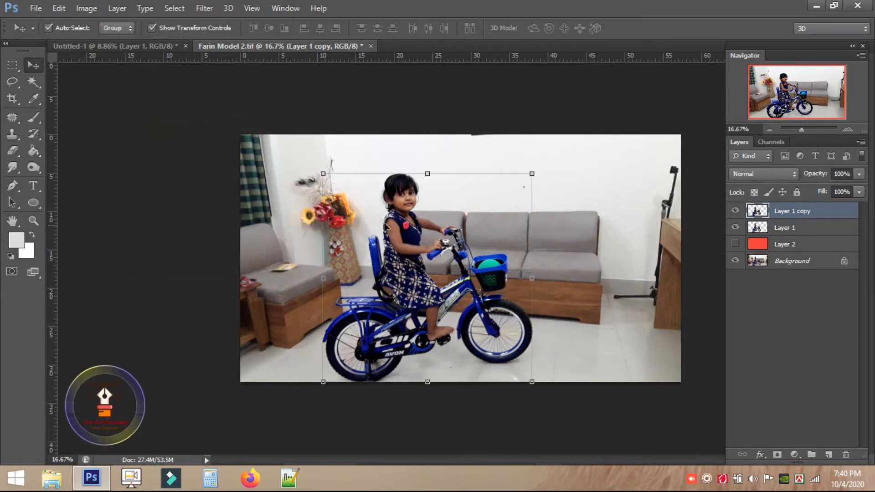
drag(401, 255, 450, 288)
click(388, 45)
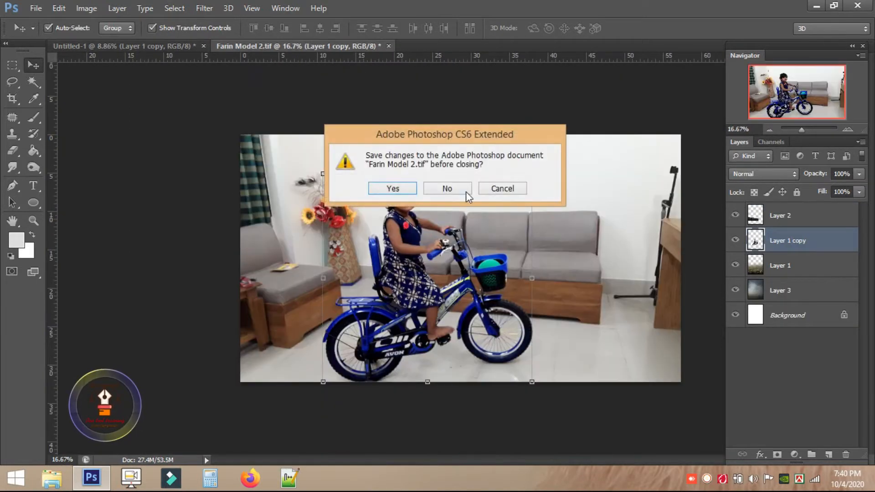
click(461, 190)
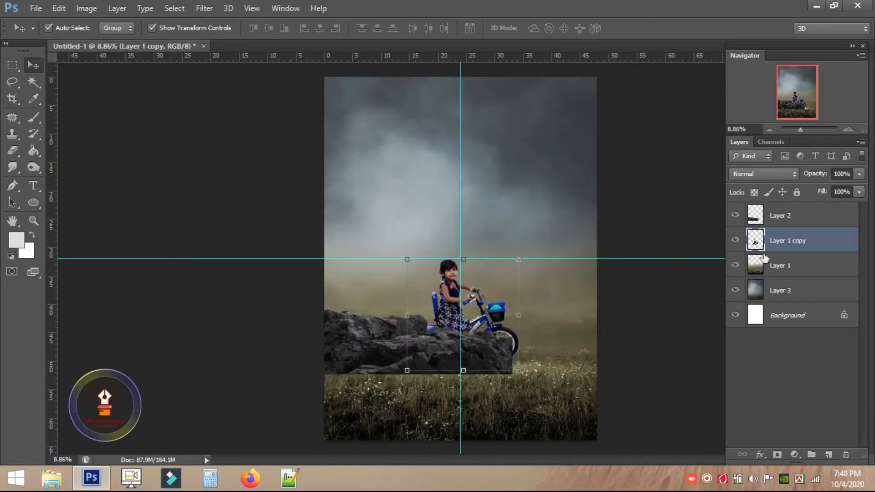
Put the girl-and-bike layer above the rocks, enlarge it, and set it on the guide.
drag(765, 235, 767, 208)
drag(499, 314, 503, 345)
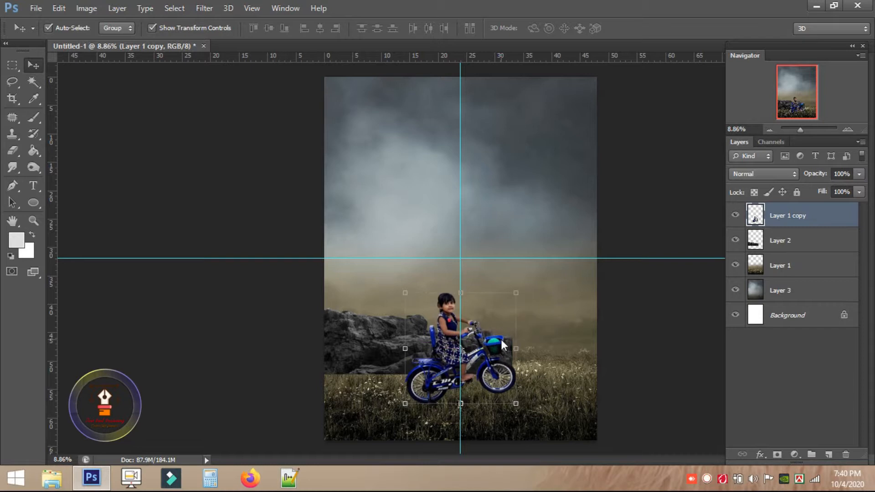
drag(516, 291, 542, 267)
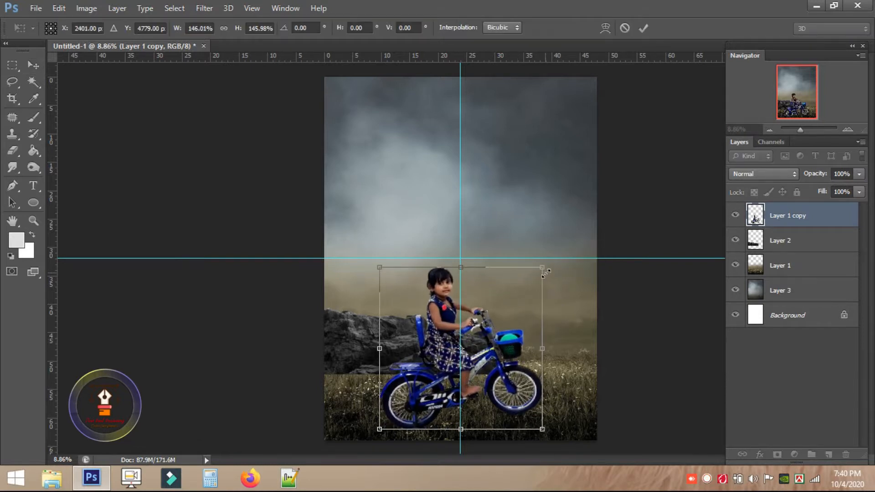
key(Return)
drag(514, 350, 514, 340)
Inspect the rocks with the girl layer hidden, then show it again.
scroll(364, 340, up, 3)
drag(331, 339, 285, 228)
click(735, 215)
drag(421, 245, 359, 231)
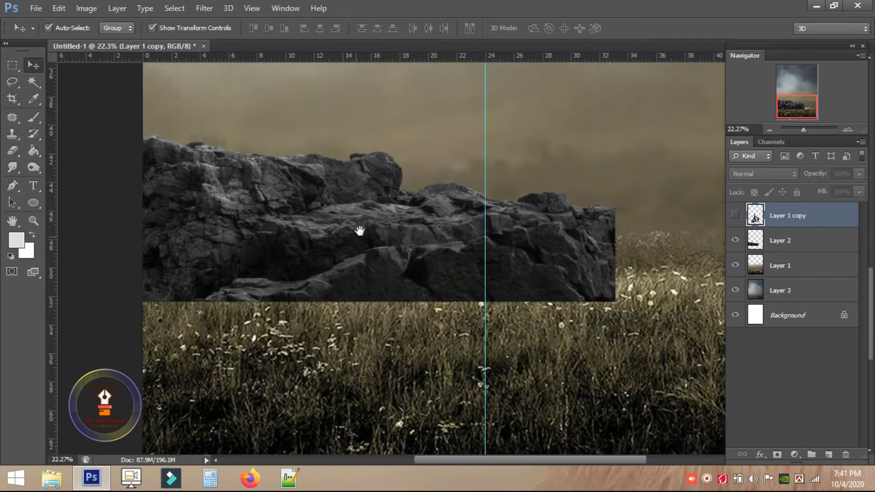
click(486, 227)
scroll(580, 253, down, 3)
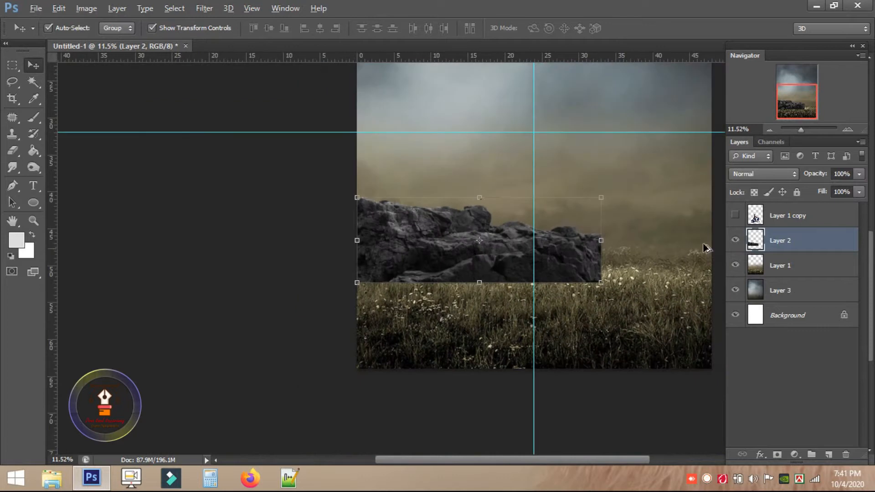
click(734, 215)
Move the girl and bike onto the guide, enlarge to about 111% and tilt slightly.
drag(613, 291, 649, 271)
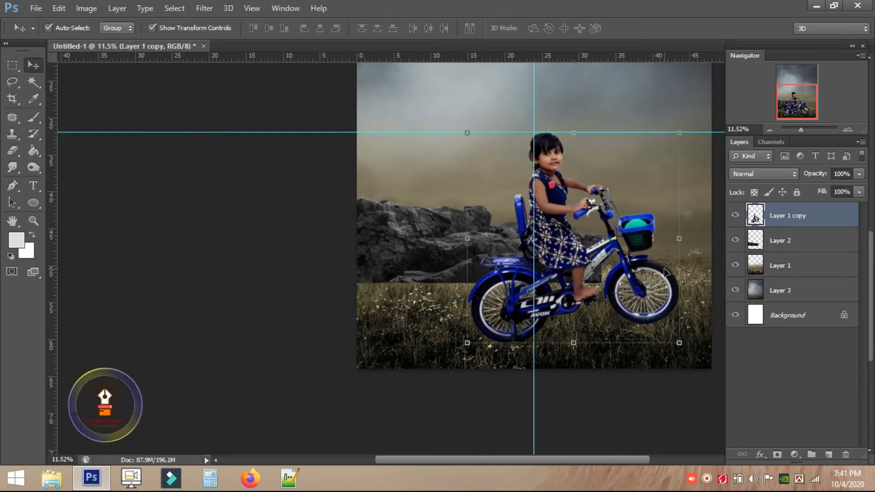
drag(684, 131, 697, 117)
drag(631, 222, 634, 210)
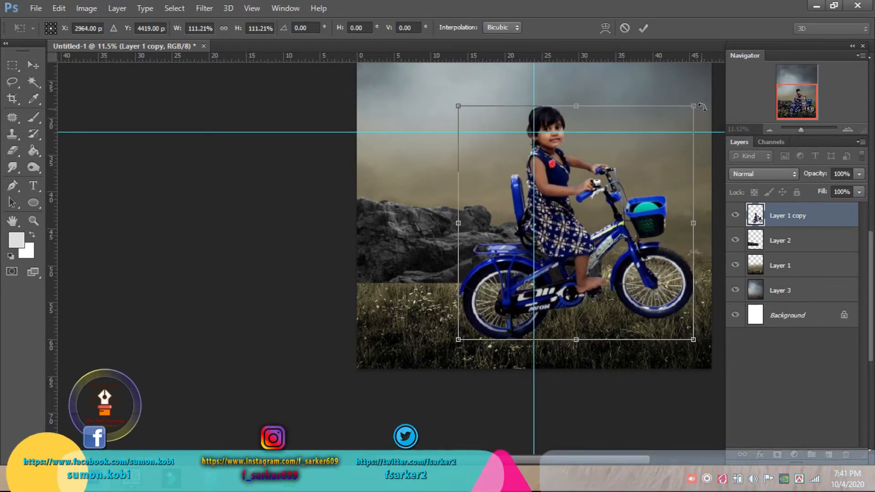
drag(705, 103, 708, 100)
key(Return)
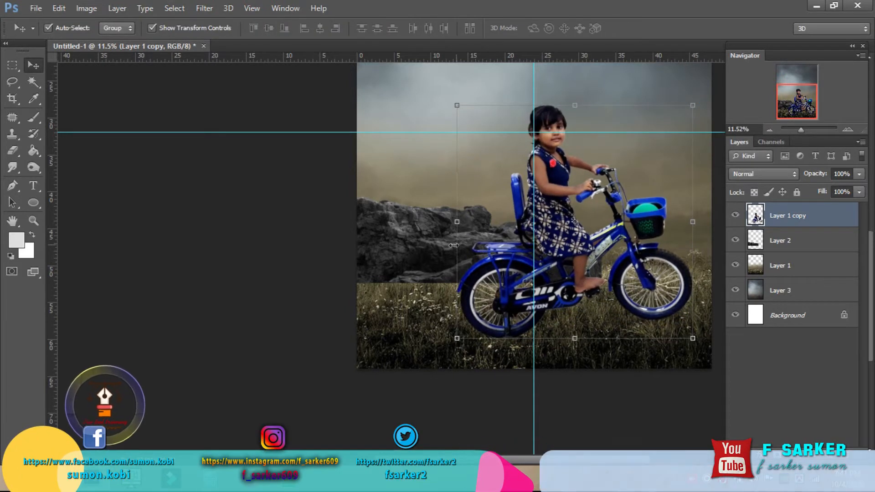
Hide the girl-and-bike layer and enlarge the rocks to about 111.56%.
click(735, 216)
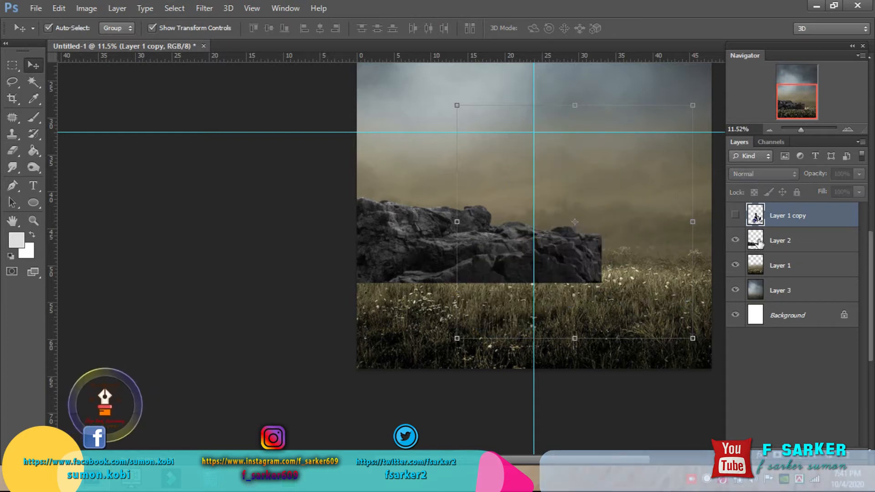
click(774, 240)
key(ctrl+t)
drag(602, 197, 615, 191)
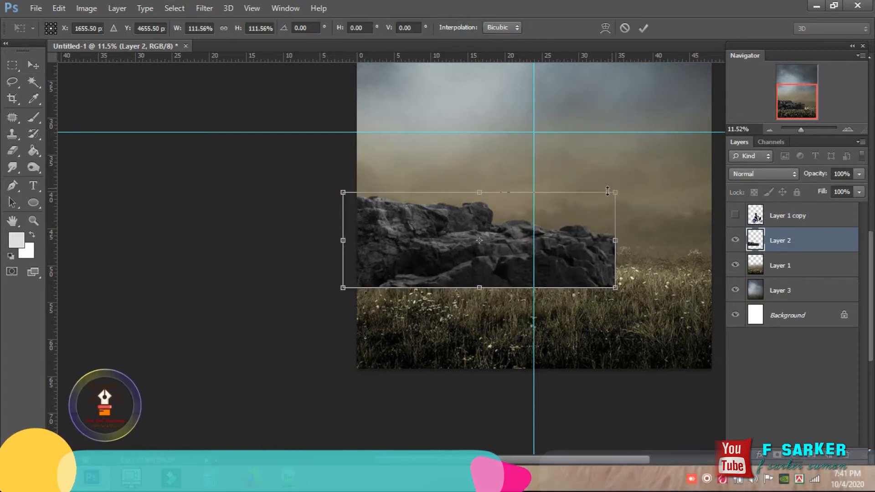
key(Return)
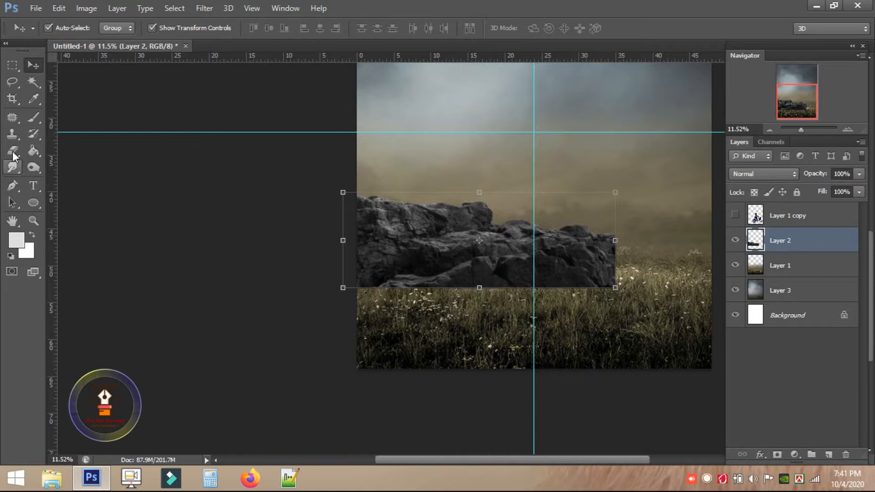
Set the Eraser to the 134 grass brush.
click(14, 156)
right_click(464, 318)
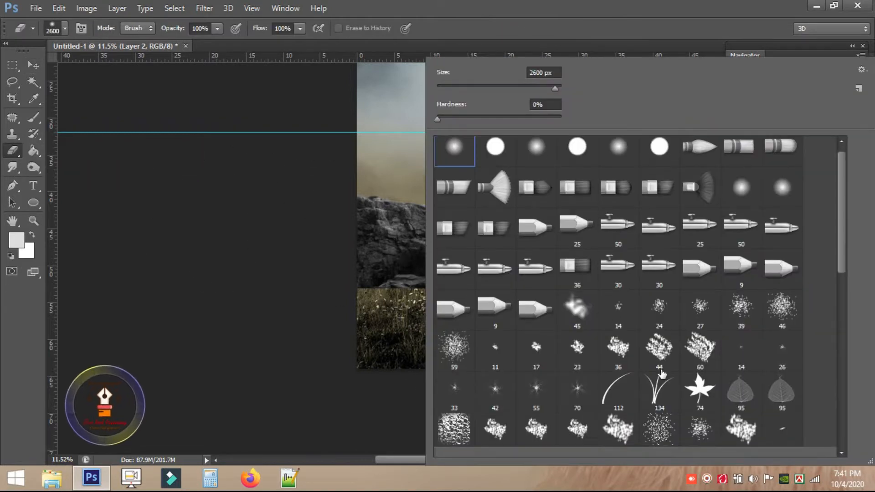
scroll(661, 374, down, 1)
click(657, 351)
key(Return)
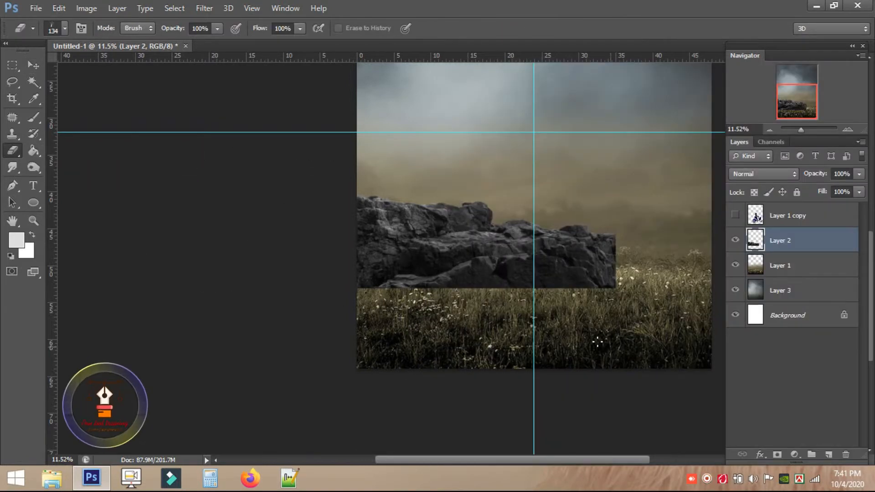
scroll(428, 289, up, 4)
right_click(429, 285)
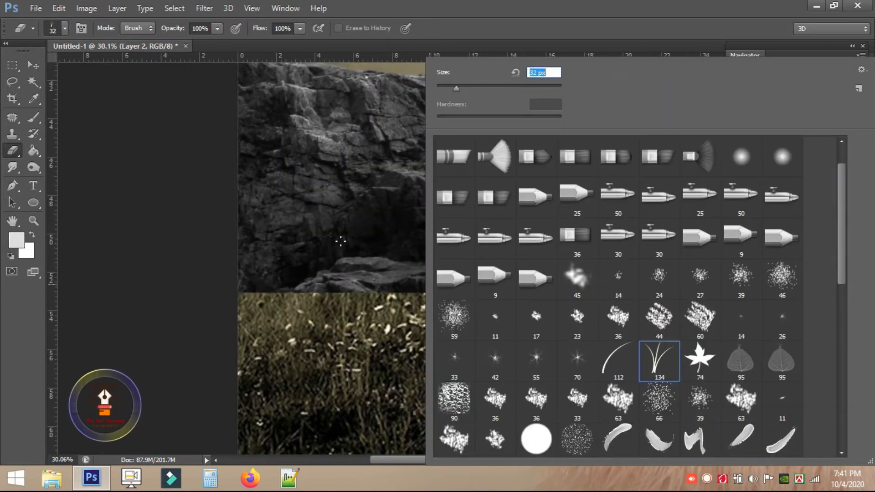
key(Return)
right_click(452, 289)
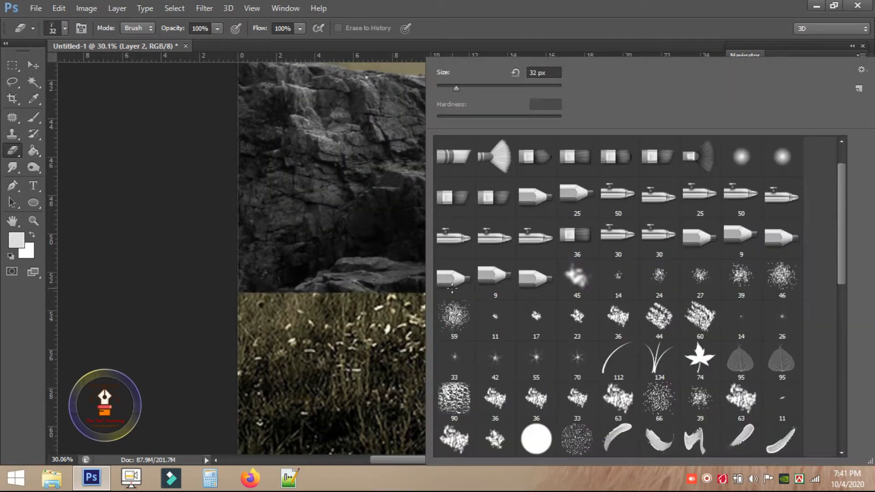
key(Return)
Erase the rocks' base into grass-blade edges.
mouse_move(246, 280)
mouse_down()
mouse_move(342, 283)
mouse_move(254, 293)
mouse_move(313, 293)
mouse_move(250, 287)
mouse_up()
scroll(249, 287, right, 3)
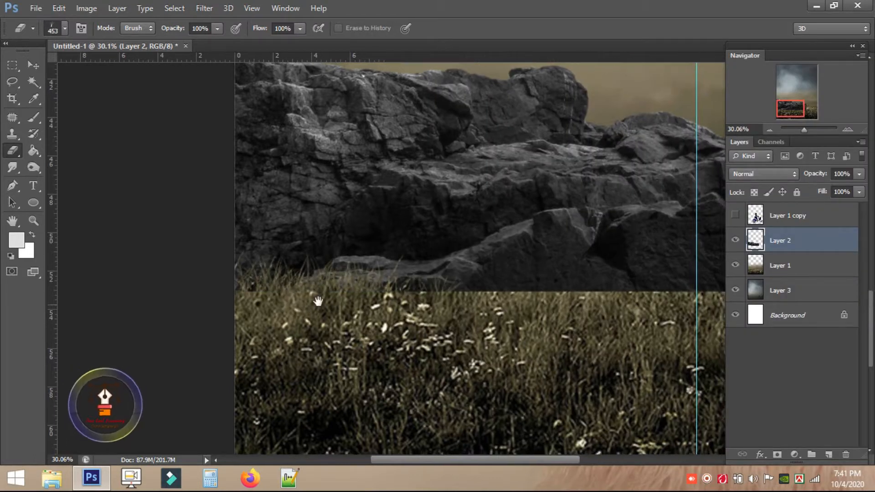
scroll(428, 294, right, 2)
scroll(428, 294, up, 1)
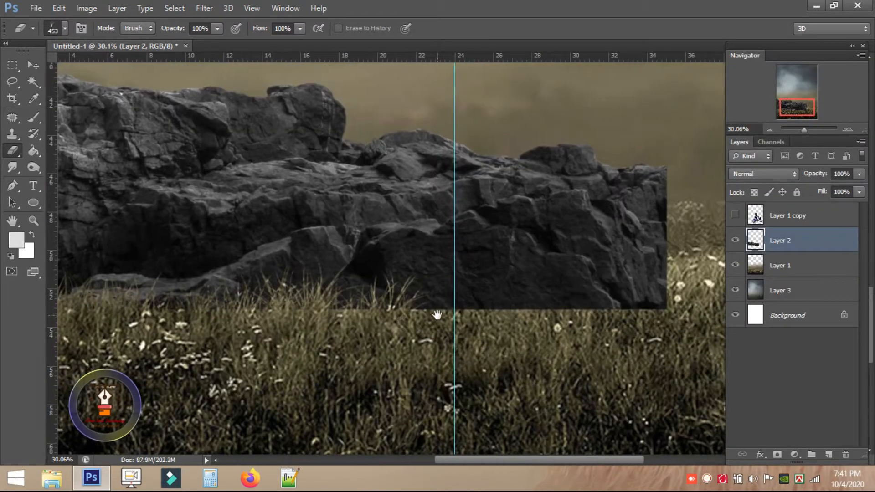
drag(581, 305, 628, 310)
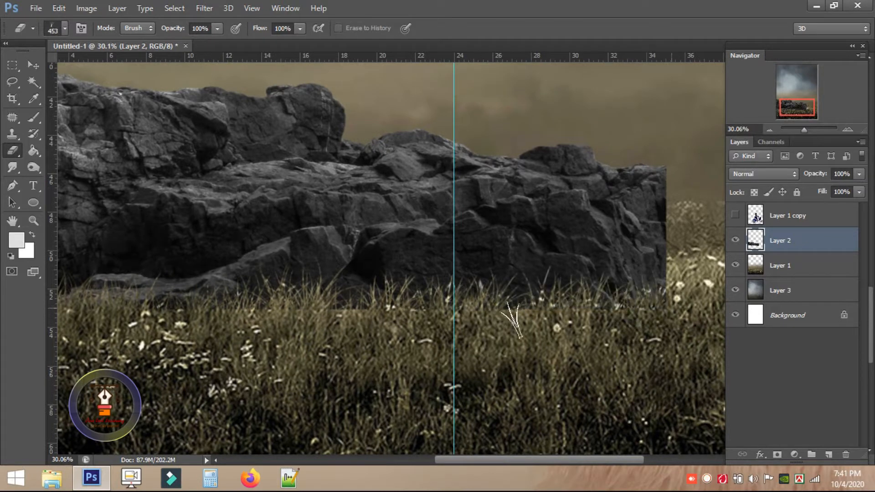
scroll(565, 316, right, 3)
scroll(564, 317, up, 1)
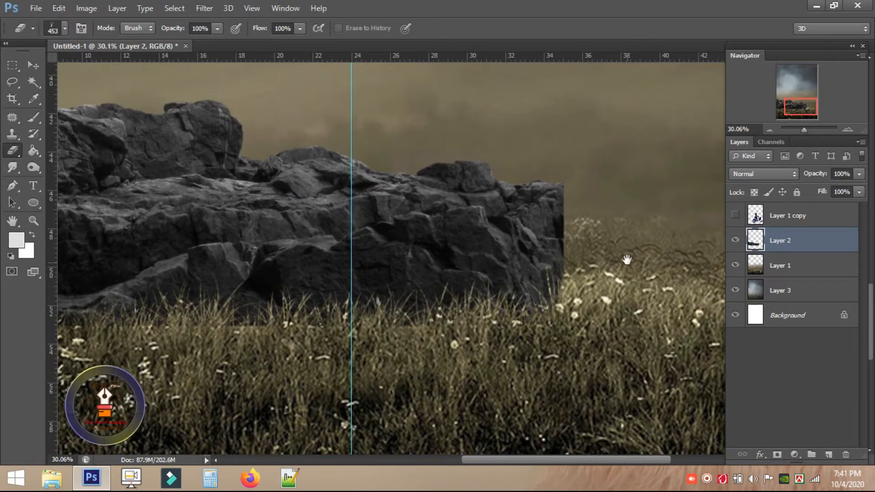
scroll(606, 273, up, 2)
Switch the eraser to a soft round brush to fade the rocks' right edge.
right_click(505, 229)
scroll(465, 255, up, 1)
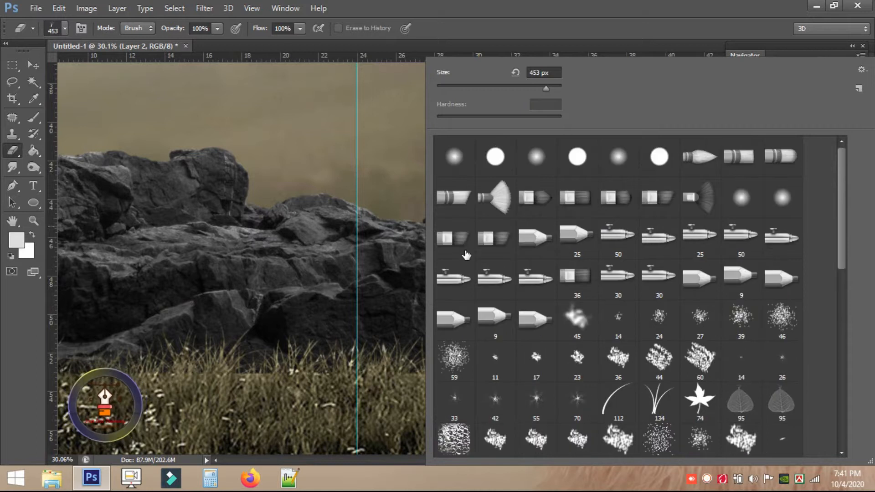
double_click(453, 161)
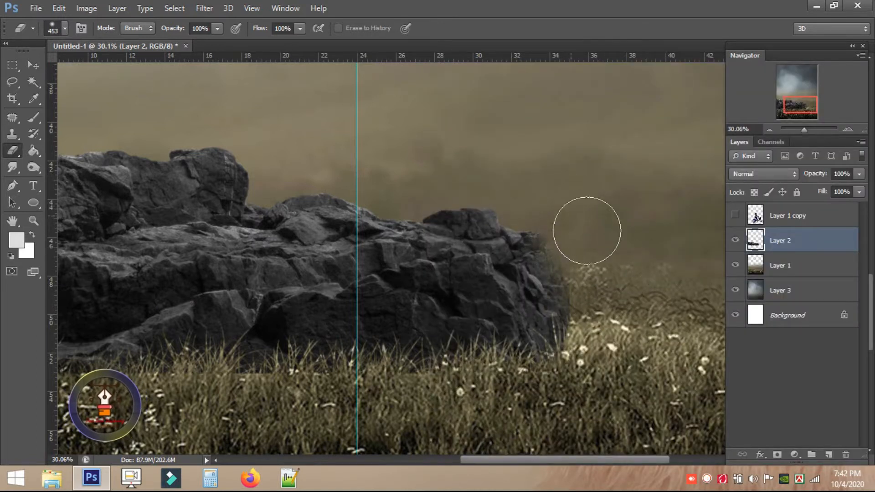
scroll(554, 199, down, 5)
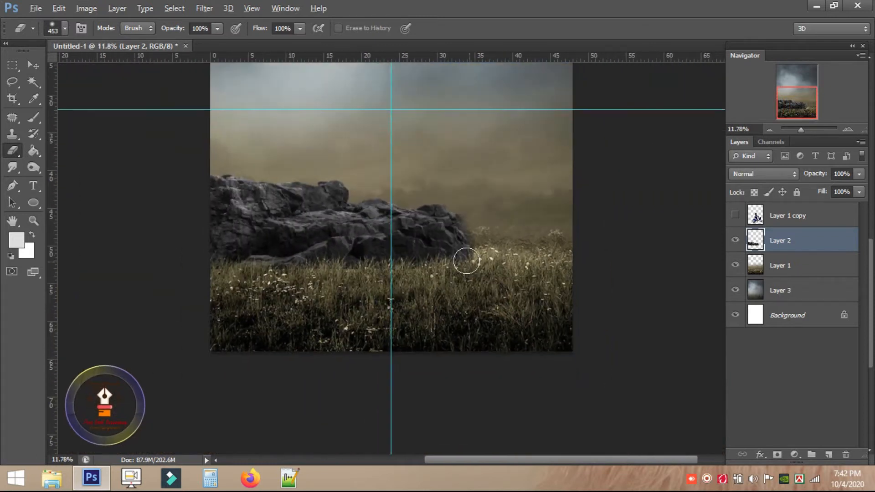
click(35, 64)
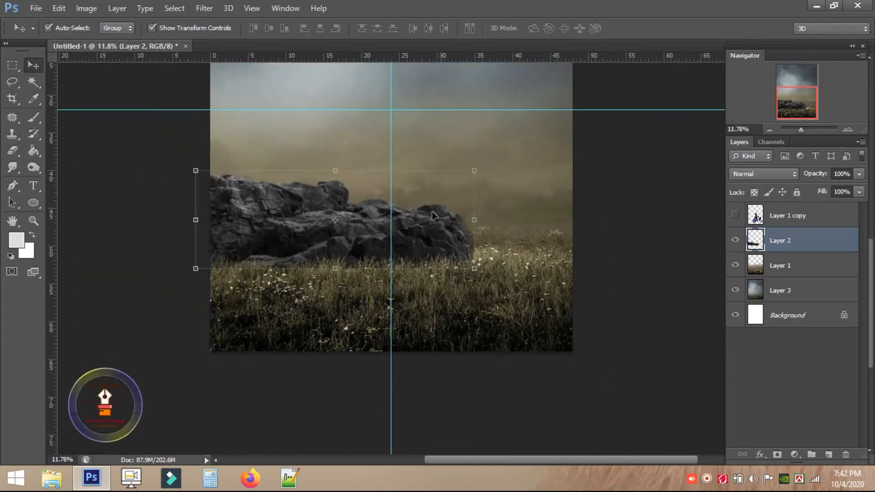
Move the rocks left and place a copy on the right, shrunk to 64%.
drag(446, 222, 483, 215)
key(ctrl+t)
alt+shift+drag(561, 160, 509, 176)
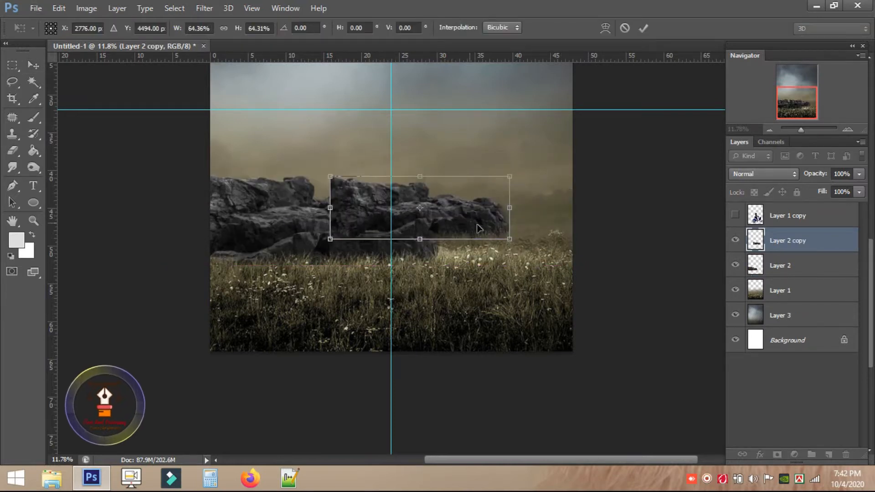
key(Return)
Lasso and delete the unwanted fragments of the rock copy.
scroll(481, 242, up, 3)
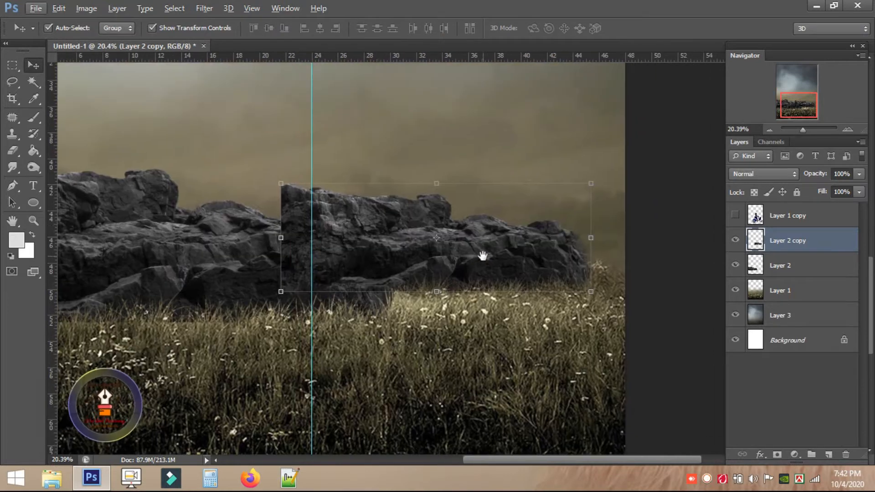
drag(12, 82, 68, 87)
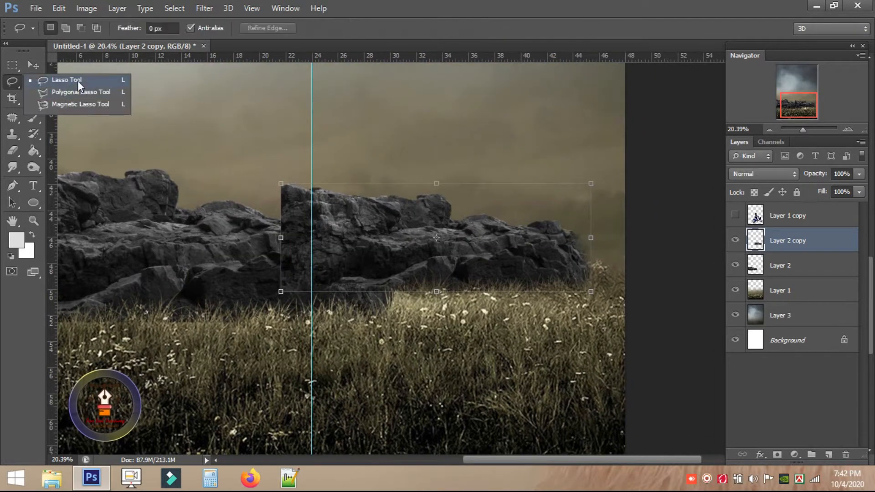
click(77, 81)
mouse_move(456, 215)
mouse_down()
mouse_move(408, 227)
mouse_move(388, 262)
mouse_up()
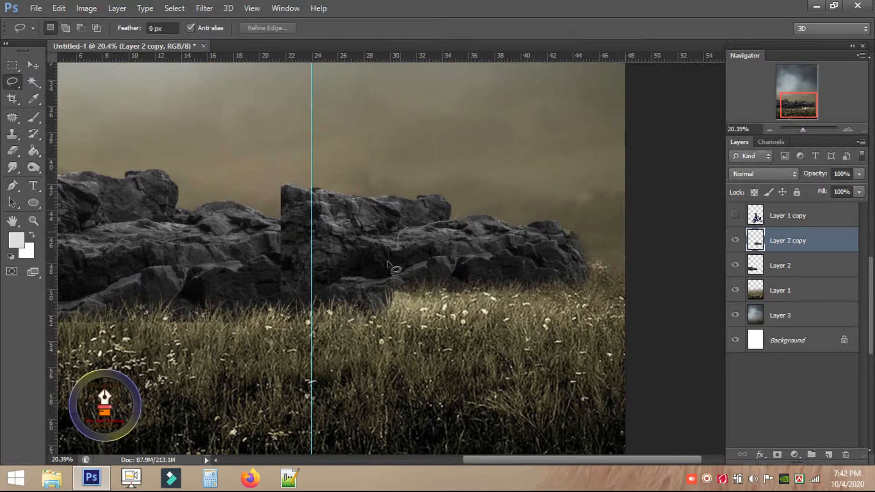
mouse_move(240, 300)
mouse_down()
mouse_move(355, 165)
mouse_move(480, 183)
mouse_move(494, 219)
mouse_up()
key(Delete)
key(Delete)
key(ctrl+d)
Flatten and shrink the copy into a distant rock on the right, erasing its base into grass.
key(ctrl+t)
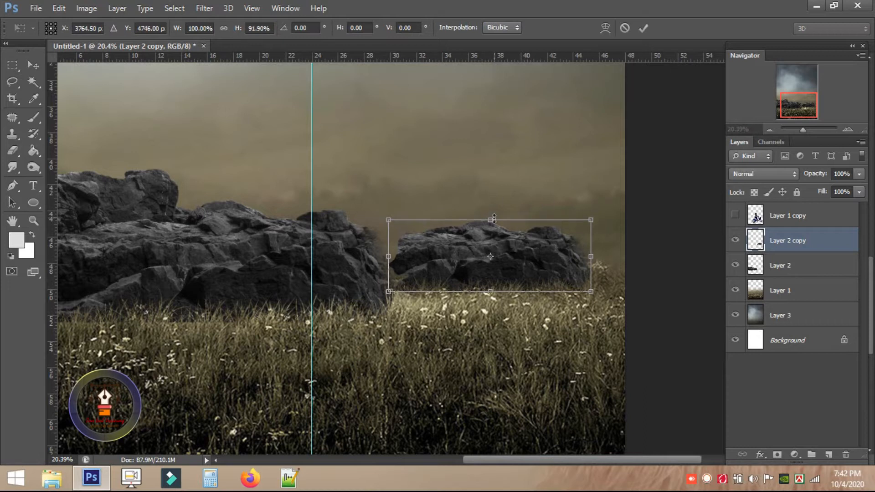
drag(388, 216, 420, 231)
drag(491, 244, 510, 244)
key(Return)
key(l)
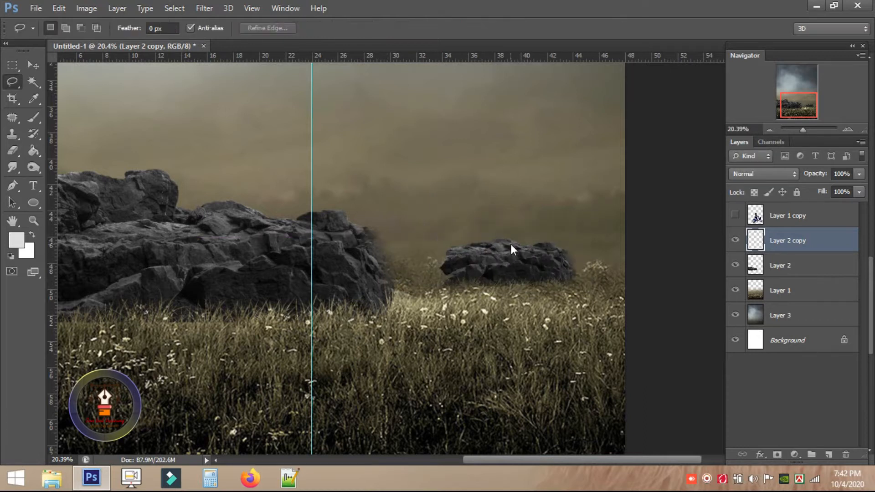
mouse_move(540, 282)
mouse_down()
mouse_move(553, 181)
mouse_move(629, 199)
mouse_move(497, 191)
mouse_move(512, 196)
mouse_up()
key(v)
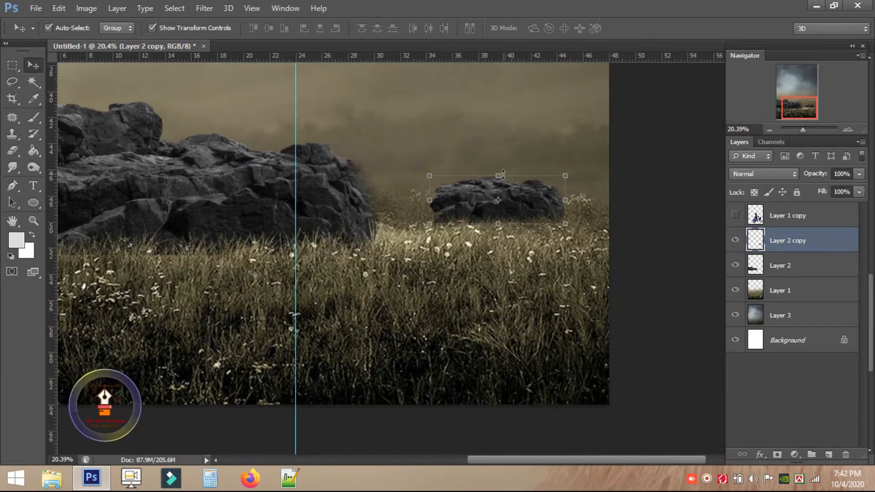
key(e)
drag(480, 233, 563, 239)
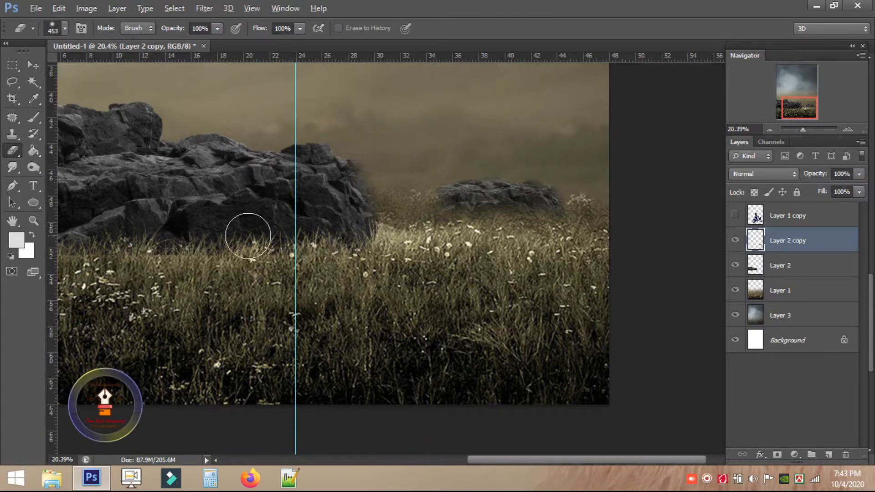
scroll(391, 238, down, 3)
drag(367, 230, 502, 215)
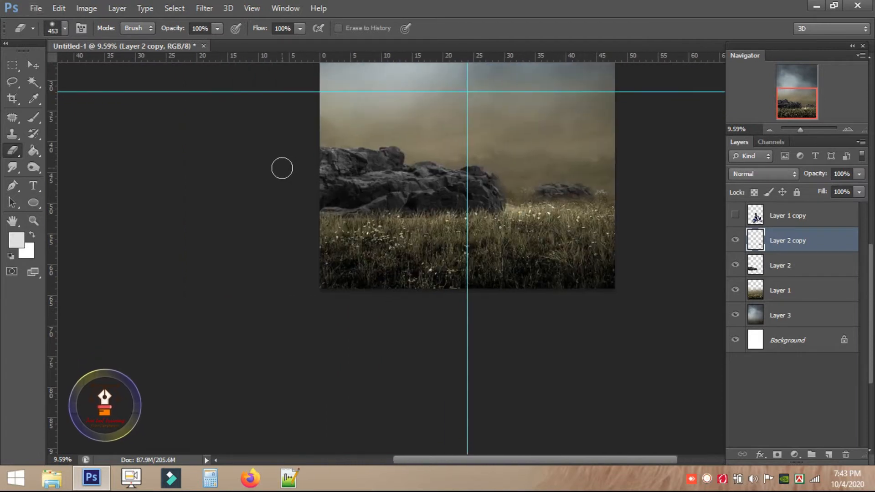
scroll(418, 233, up, 5)
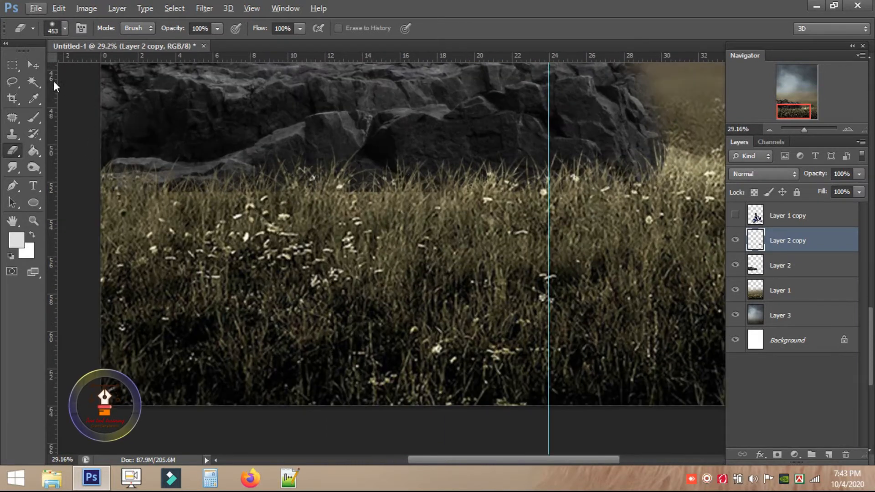
click(32, 64)
click(439, 220)
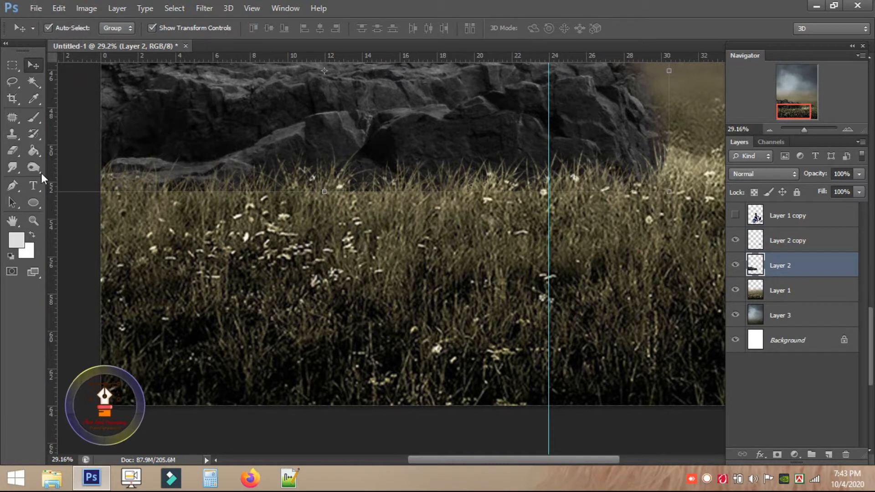
drag(12, 151, 53, 174)
click(372, 209)
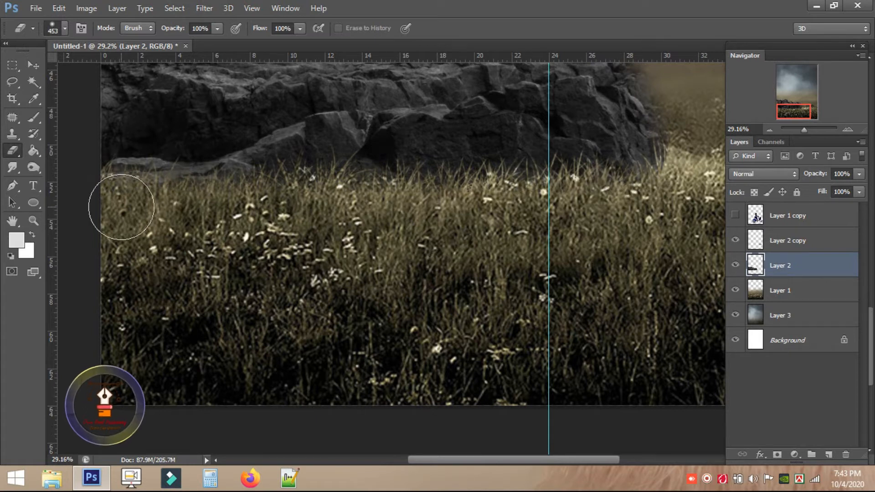
scroll(254, 227, up, 5)
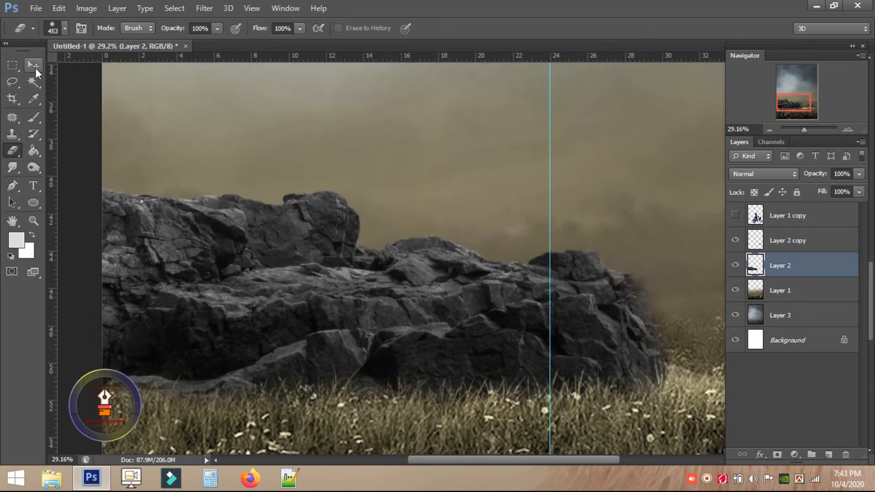
click(33, 66)
scroll(321, 195, down, 5)
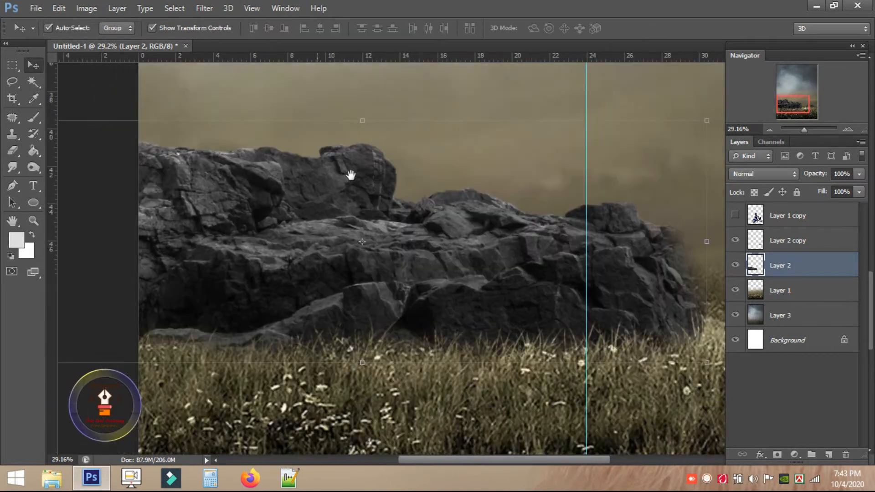
Duplicate the rocks as a 78%, horizontally flipped, slightly tilted copy at bottom-left.
drag(393, 194, 396, 315)
drag(534, 236, 496, 249)
drag(384, 299, 372, 322)
right_click(374, 323)
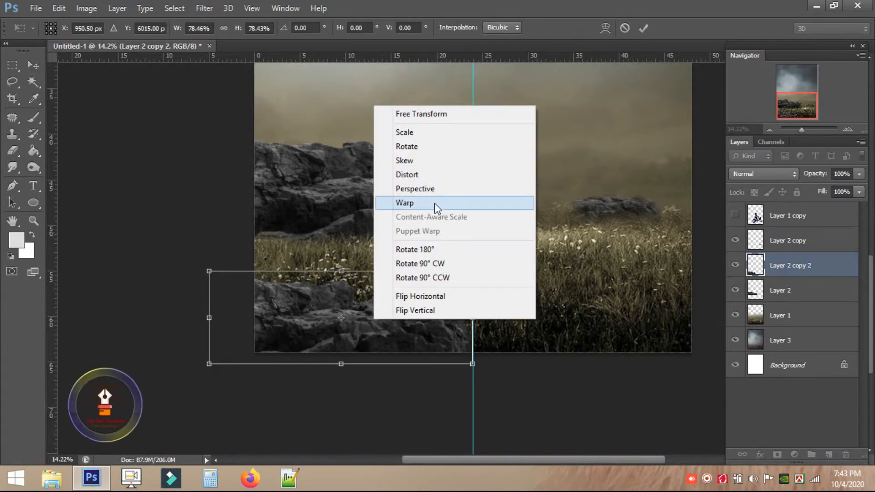
click(441, 296)
key(Return)
drag(435, 308, 400, 306)
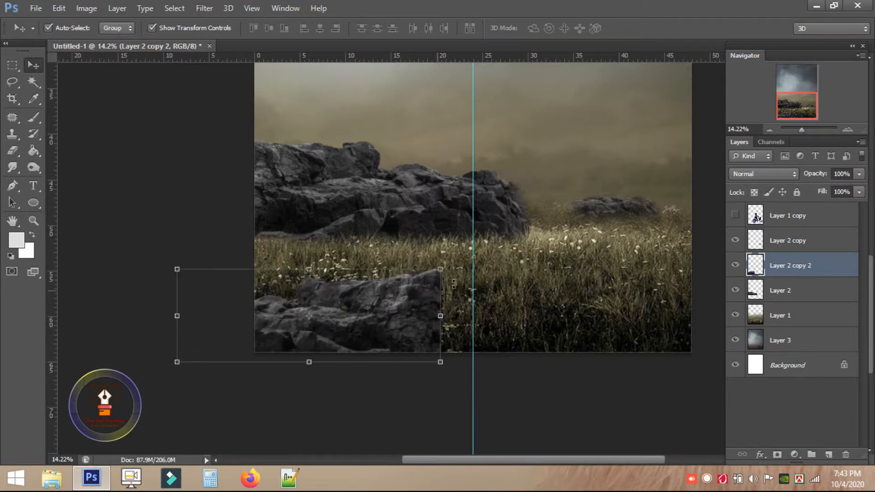
drag(452, 266, 472, 288)
key(Return)
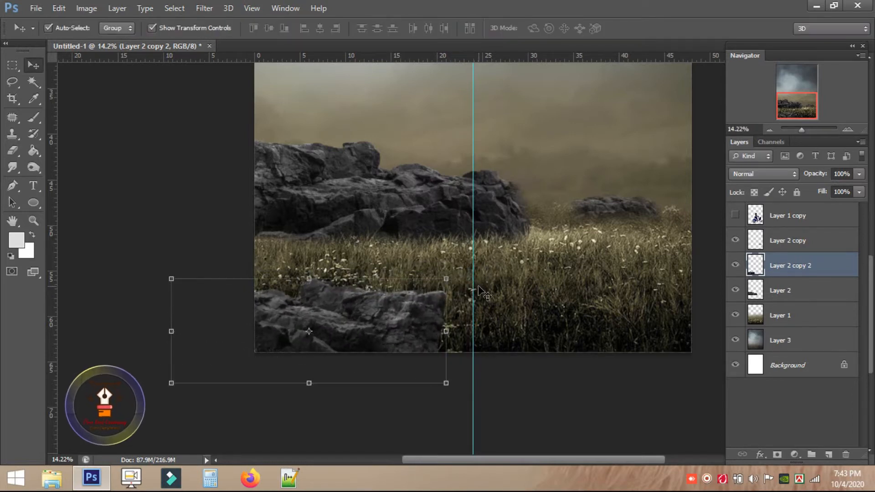
Lasso and delete the excess part of the foreground rock copy.
scroll(407, 319, up, 3)
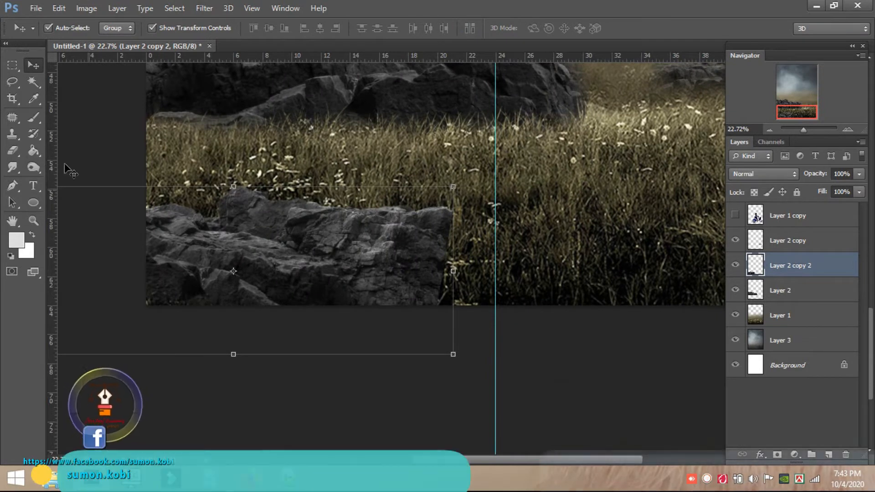
right_click(12, 83)
click(63, 79)
mouse_move(389, 209)
mouse_down()
mouse_move(446, 319)
mouse_move(442, 346)
mouse_move(392, 205)
mouse_move(452, 316)
mouse_move(413, 164)
mouse_up()
key(Delete)
key(ctrl+d)
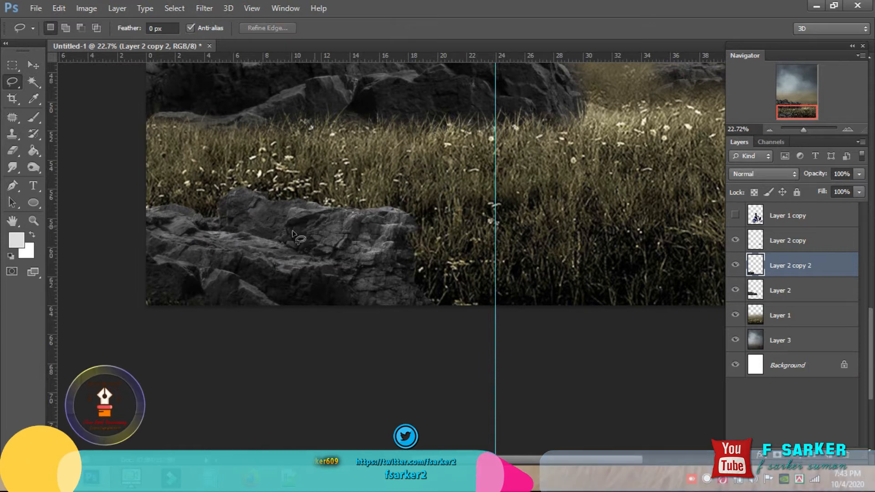
Darken the foreground rocks' midtones to 0.70 with Levels.
scroll(402, 249, down, 2)
scroll(403, 250, down, 3)
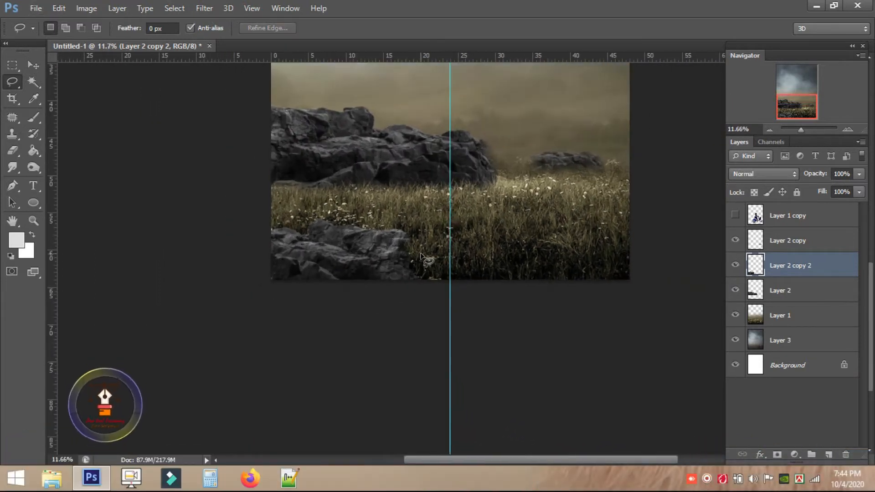
scroll(452, 242, down, 1)
scroll(445, 287, up, 1)
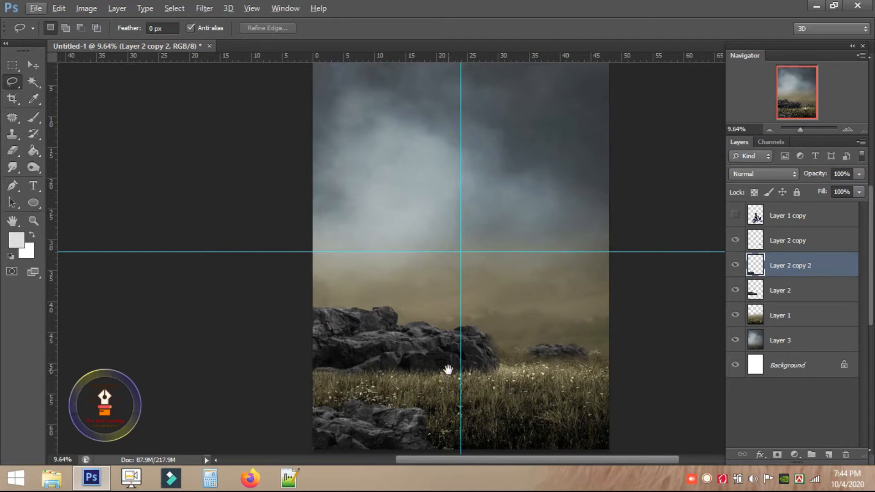
drag(448, 370, 428, 267)
key(v)
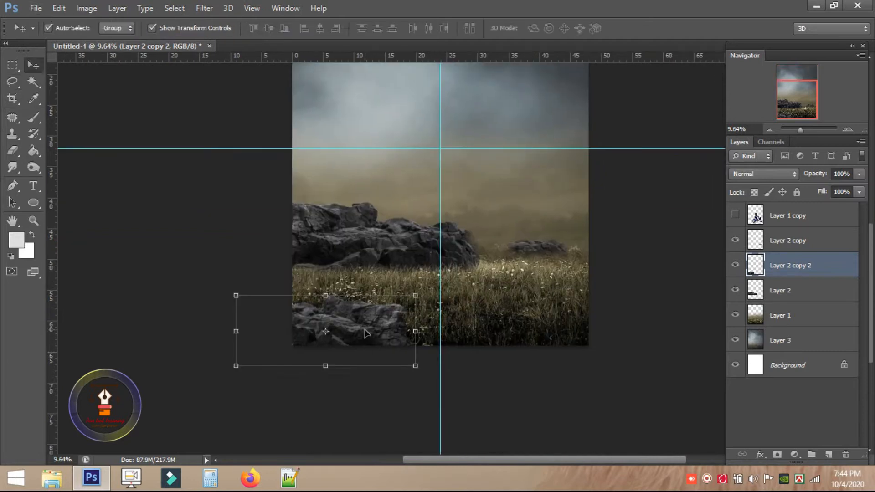
key(ctrl+l)
drag(225, 162, 665, 87)
drag(570, 231, 589, 234)
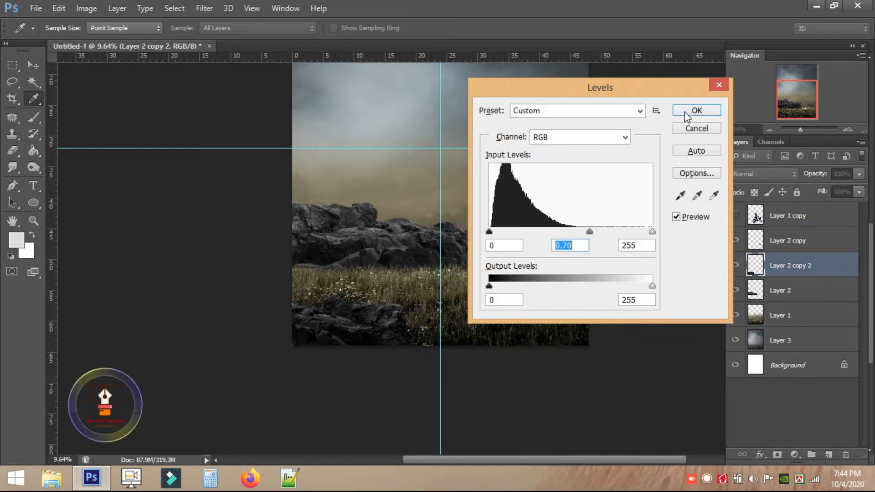
Accept the 0.70 Levels and give Layer 2 copy 2 a 6.0-pixel Gaussian Blur.
click(697, 110)
click(117, 9)
click(204, 8)
click(204, 9)
mouse_move(234, 137)
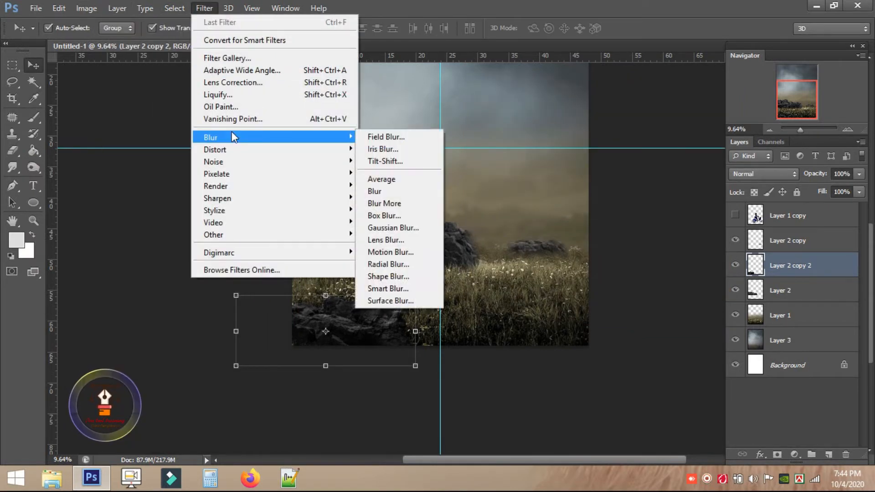
click(385, 228)
drag(454, 85, 605, 84)
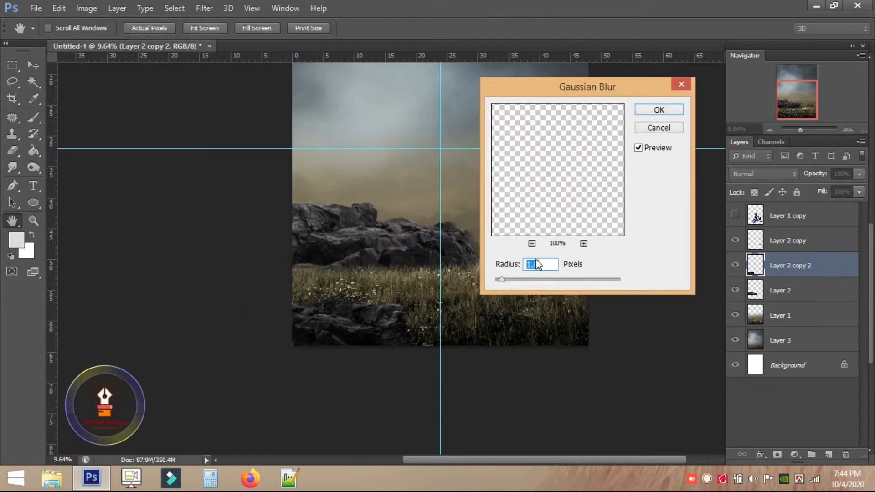
drag(501, 281, 526, 280)
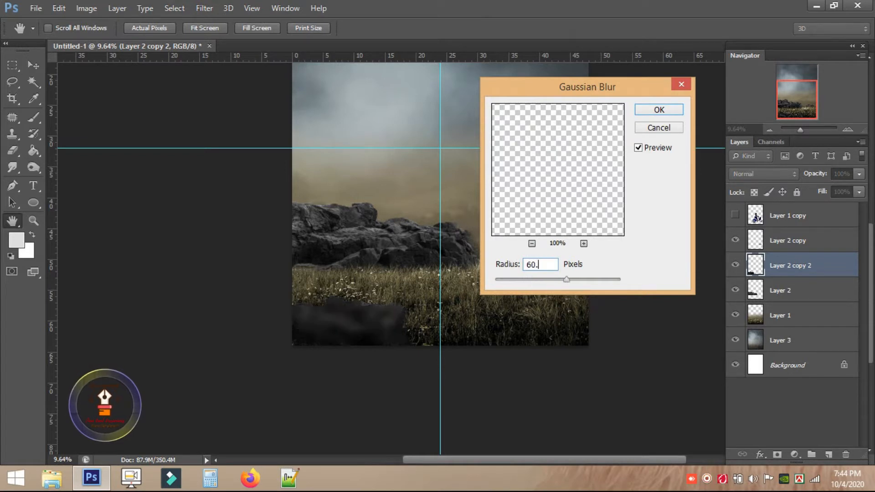
text(6.0)
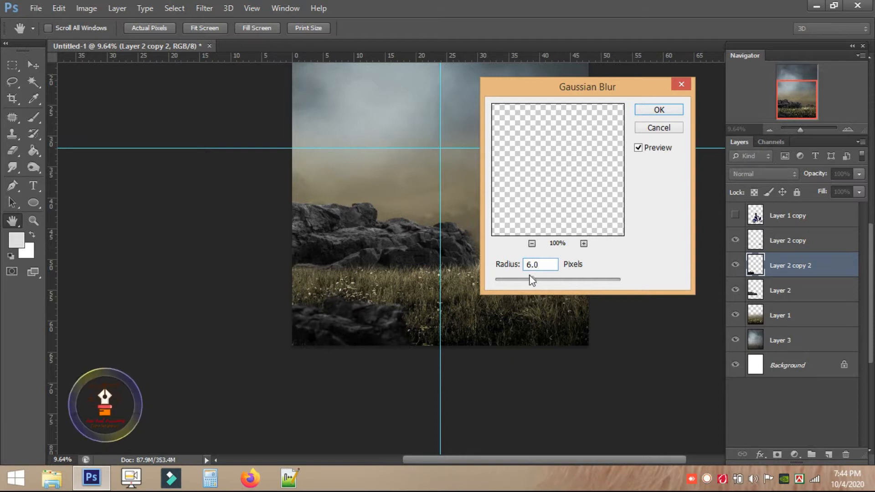
click(656, 111)
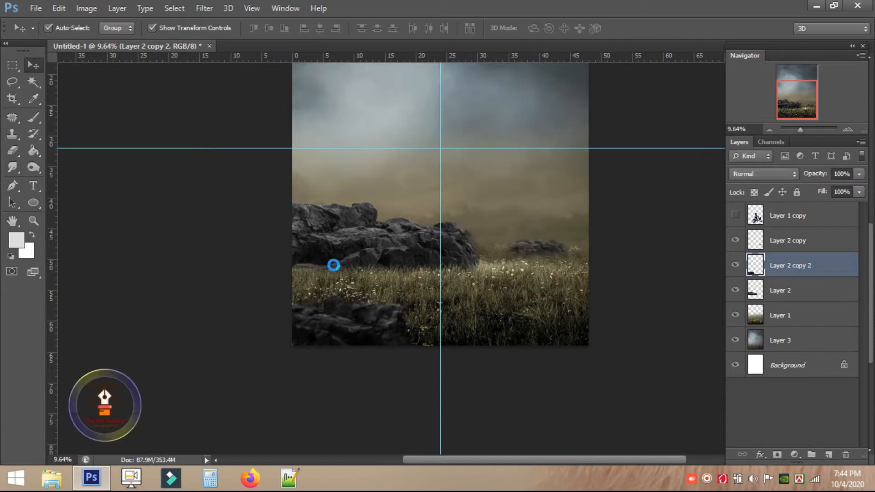
Select the whole canvas and crop away everything outside it.
click(260, 222)
scroll(524, 337, up, 3)
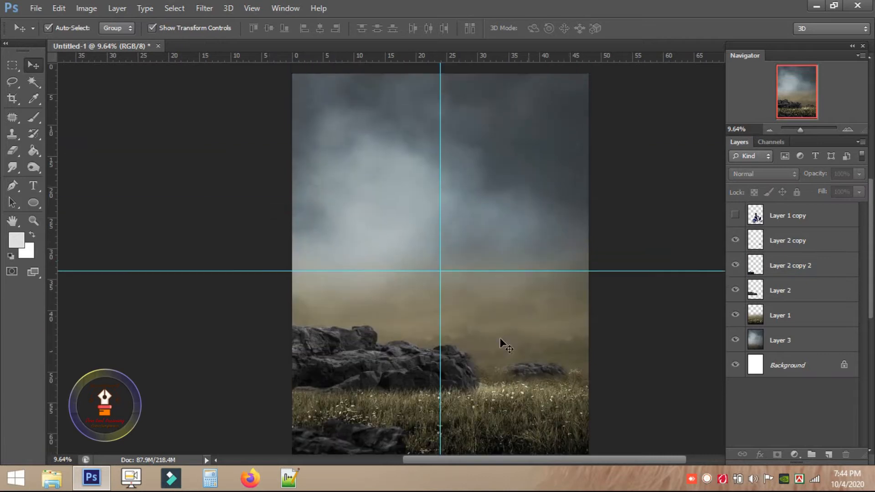
alt+scroll(502, 344, down, 2)
click(21, 66)
key(ctrl+a)
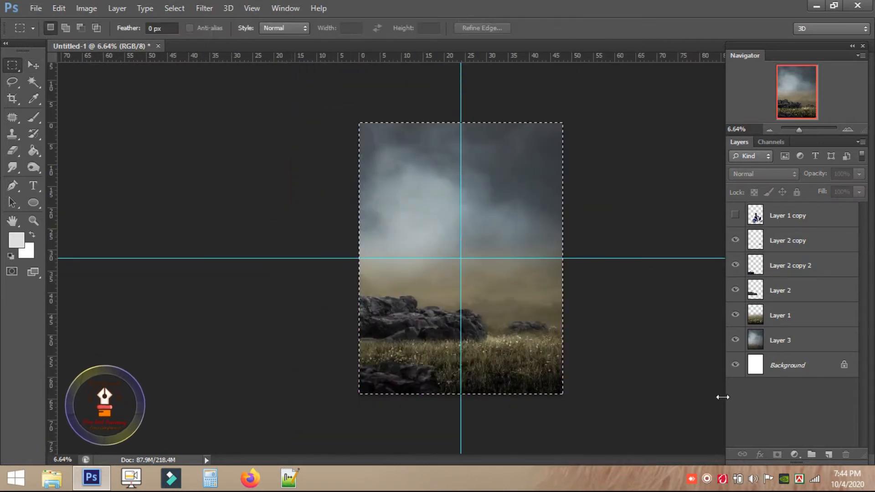
click(87, 8)
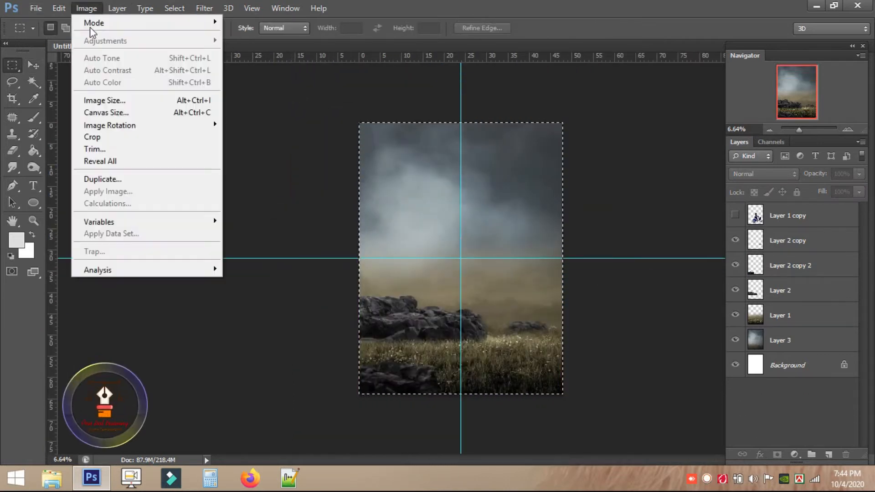
click(108, 135)
alt+scroll(438, 314, up, 2)
drag(522, 369, 413, 339)
Show Layer 1 copy, move it up-left and shrink it to about 91% on the grass.
click(734, 216)
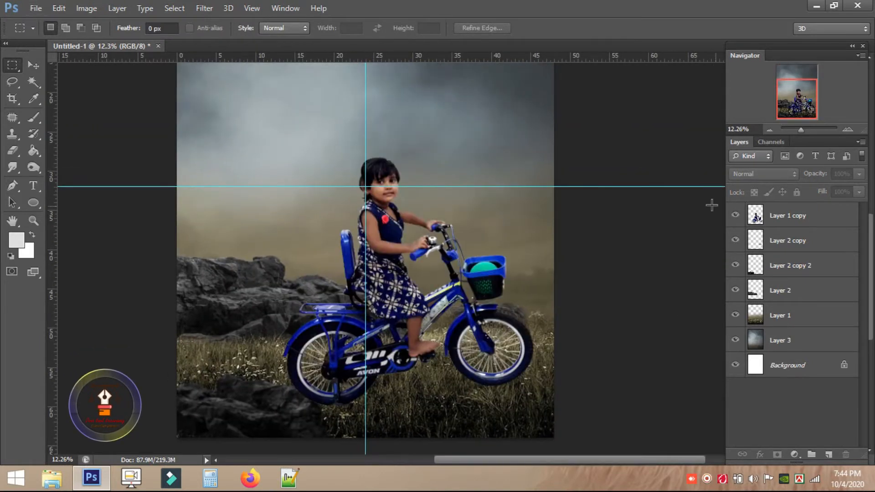
click(33, 65)
mouse_move(402, 281)
mouse_down()
mouse_move(395, 270)
mouse_move(395, 288)
mouse_up()
key(ctrl+t)
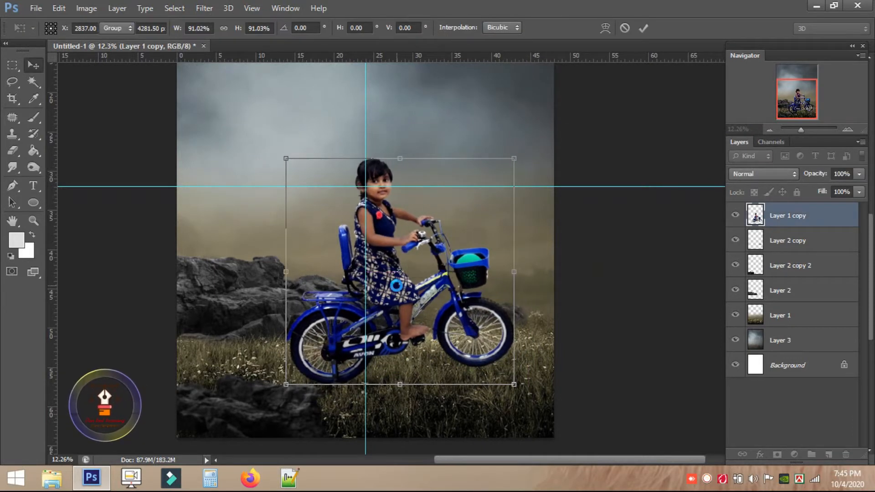
key(Return)
scroll(449, 260, down, 2)
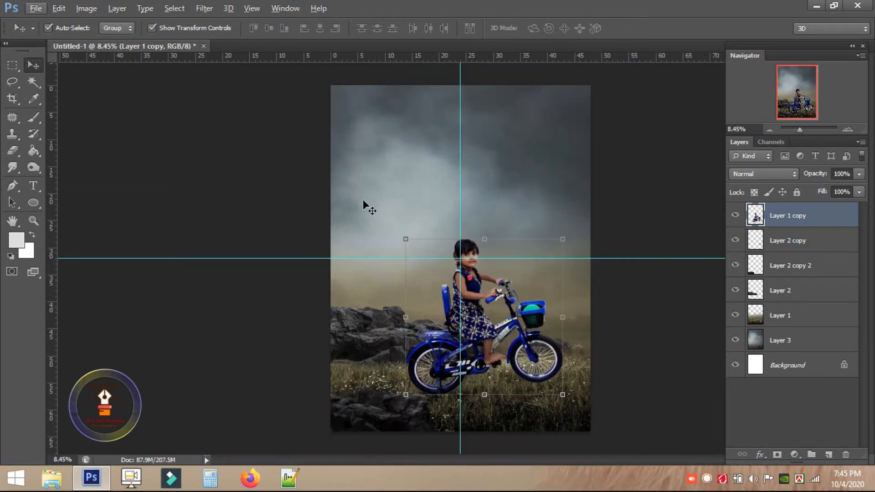
scroll(501, 346, up, 5)
drag(400, 395, 446, 99)
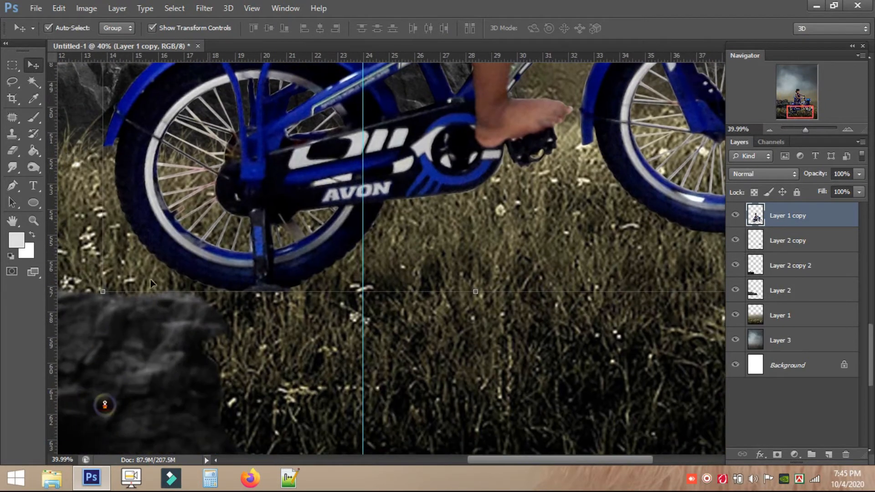
Switch to the Eraser with grass-blade brush tip 134 enlarged to 900 px.
click(18, 155)
right_click(303, 280)
scroll(543, 371, down, 1)
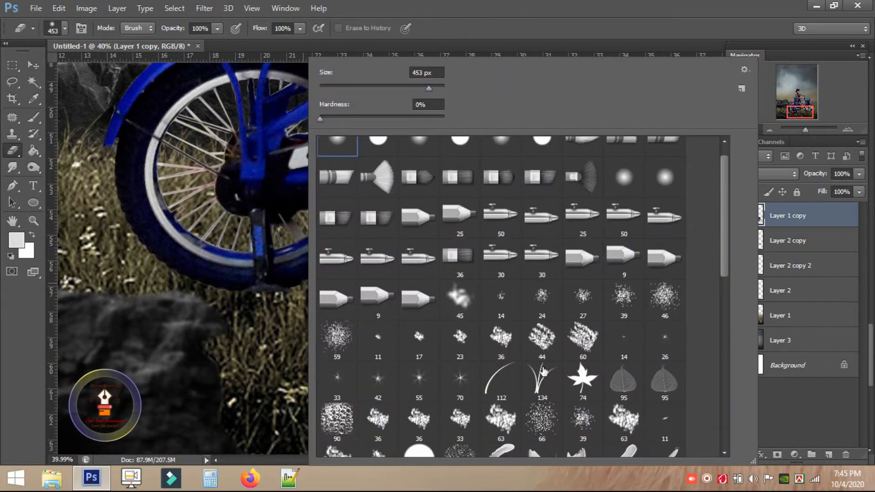
double_click(543, 375)
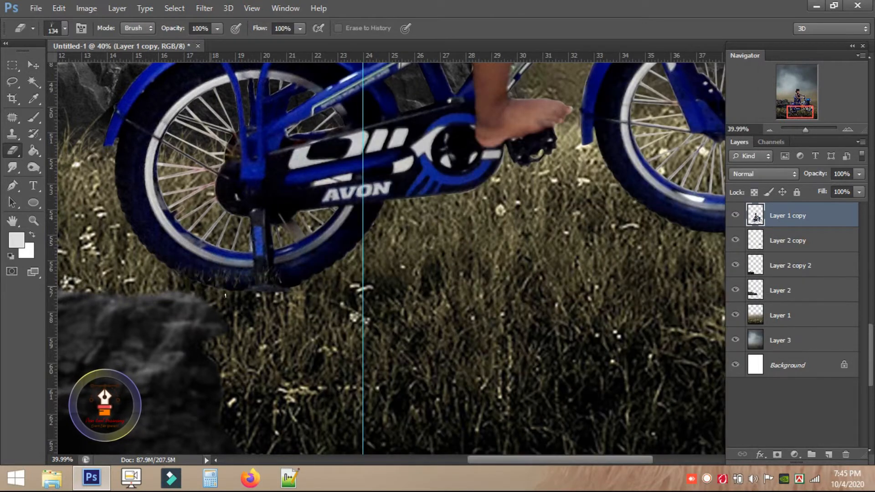
key(bracketright)
key(bracketright)
key(bracketright)
key(bracketright)
key(bracketright)
key(bracketright)
key(bracketright)
key(bracketright)
key(bracketright)
key(bracketright)
Erase grass blades into the bottoms of the rear and front wheels, resizing the brush between 300 and 800 px.
mouse_move(337, 299)
mouse_down()
mouse_move(277, 307)
mouse_move(166, 300)
mouse_up()
drag(368, 325, 248, 322)
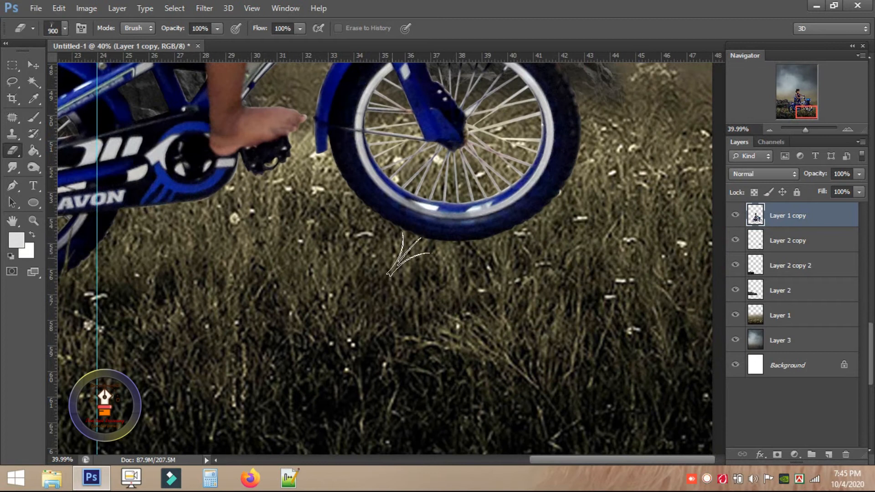
key(bracketleft)
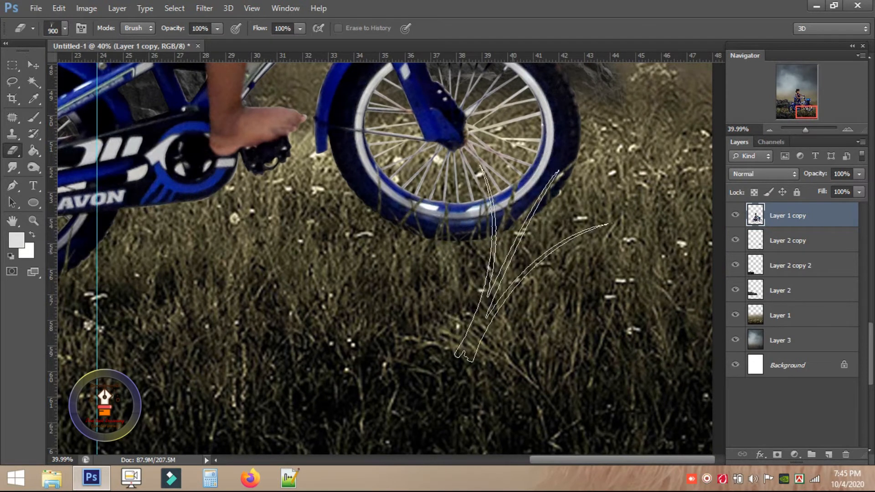
key(bracketleft)
key(bracketleft)
key(bracketleft)
key(bracketleft)
key(bracketleft)
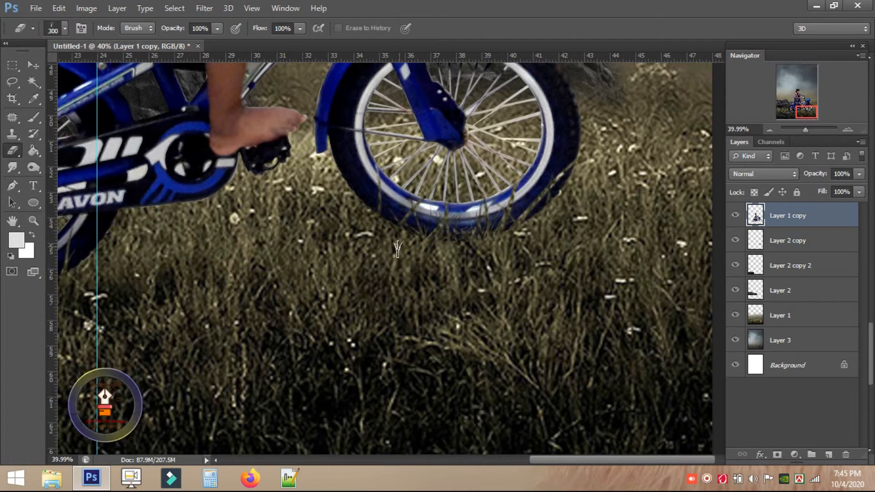
drag(548, 263, 477, 300)
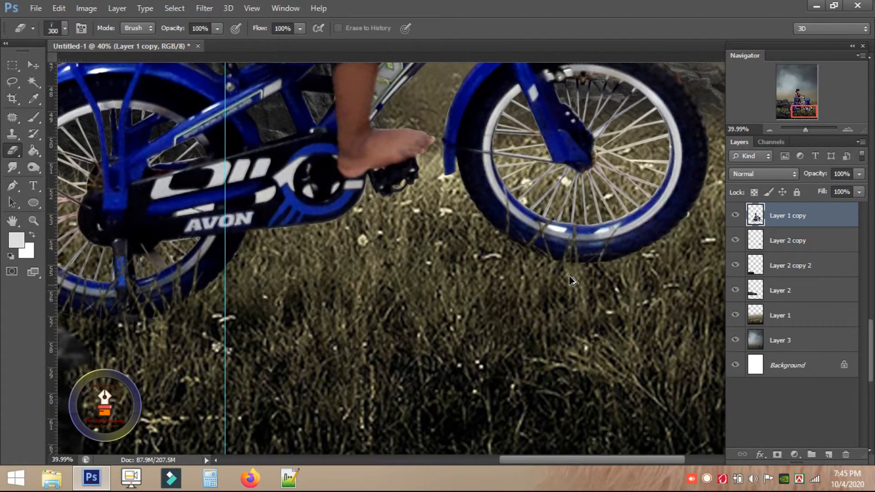
key(bracketright)
key(bracketright)
key(bracketright)
key(bracketright)
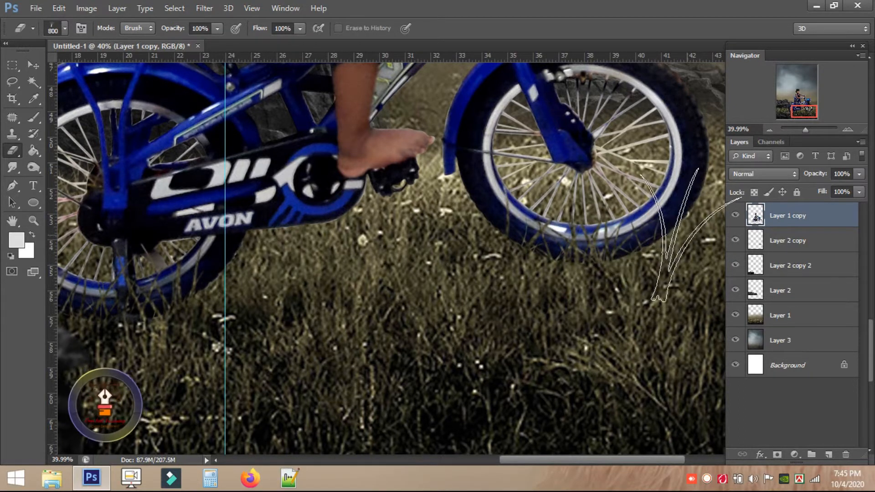
scroll(441, 333, down, 3)
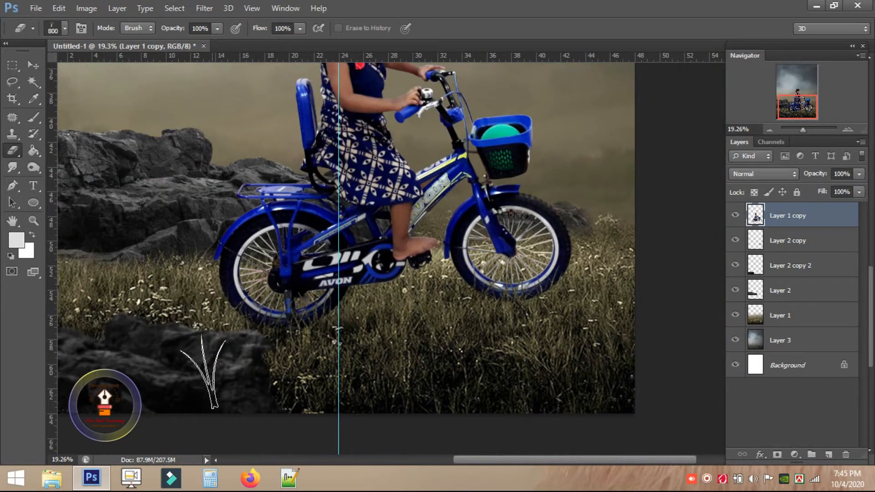
scroll(440, 370, down, 2)
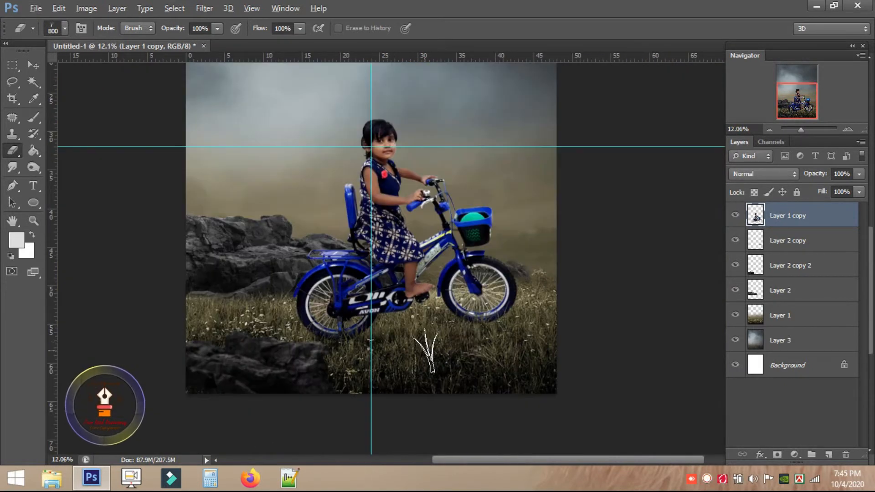
click(36, 67)
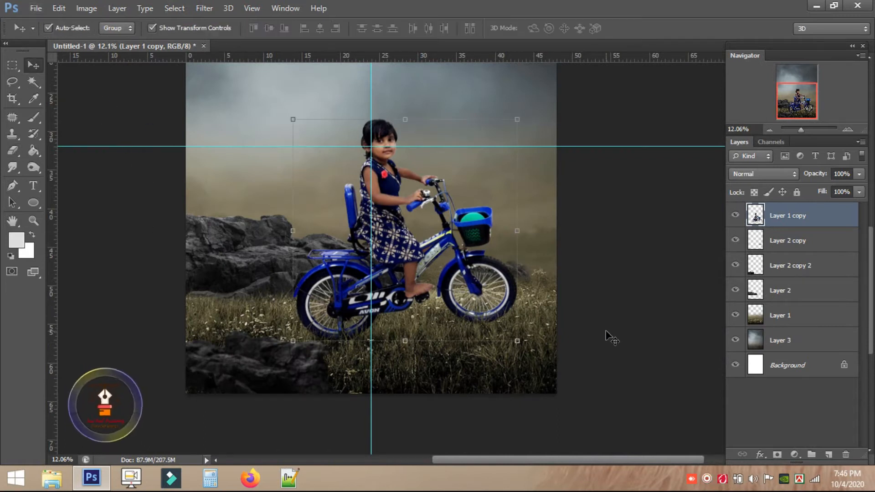
Undo the crop on Layer 1 to restore the taller canvas, then open Farin Model 1.tif.
click(537, 363)
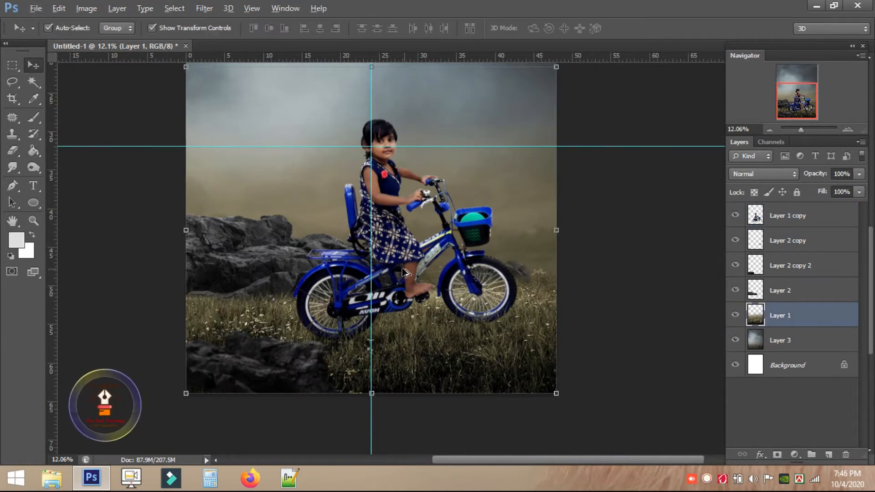
key(ctrl+z)
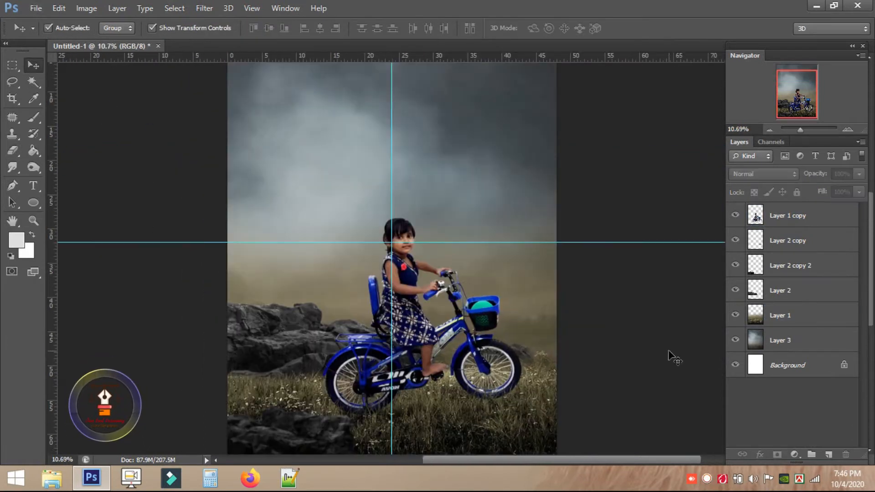
click(29, 9)
click(50, 34)
double_click(106, 94)
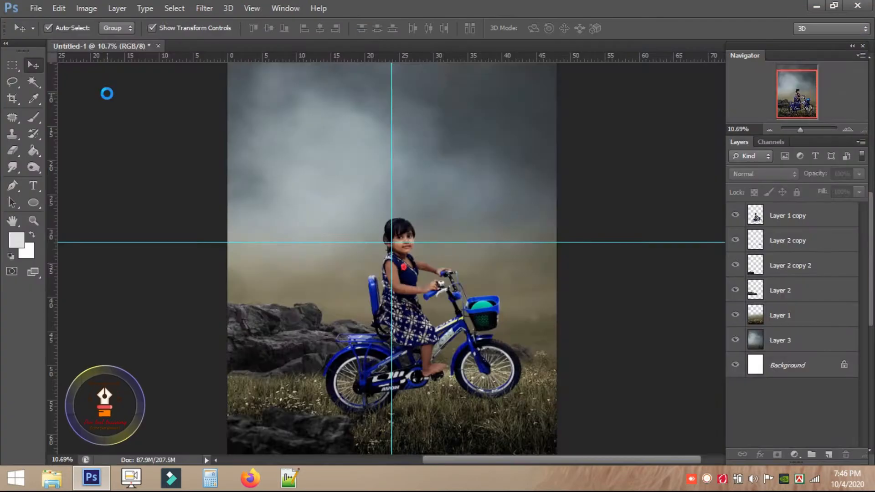
Trace a closed Pen path around the girl's head and shoulders.
key(p)
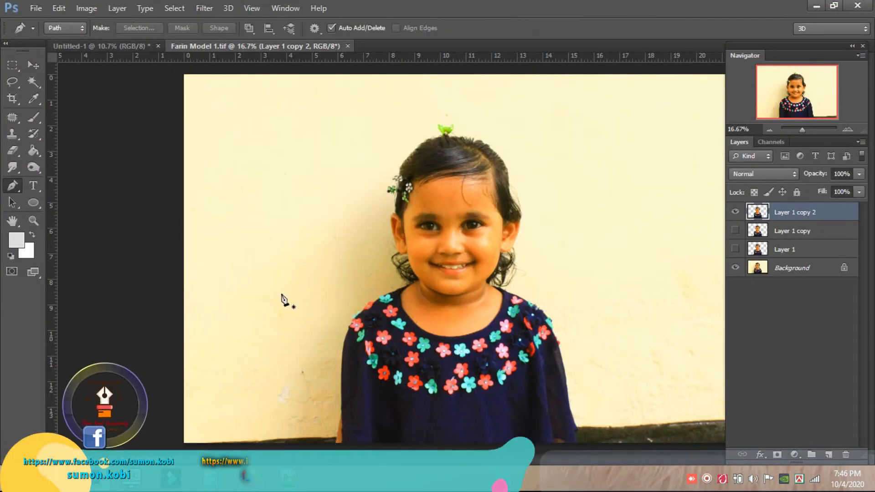
click(344, 332)
click(382, 286)
click(371, 235)
click(374, 155)
click(470, 126)
click(542, 199)
click(584, 294)
drag(577, 395, 557, 406)
click(546, 408)
click(405, 423)
click(347, 400)
click(326, 354)
drag(343, 333, 338, 307)
Convert the path into a selection with a 0.2 feather.
right_click(400, 306)
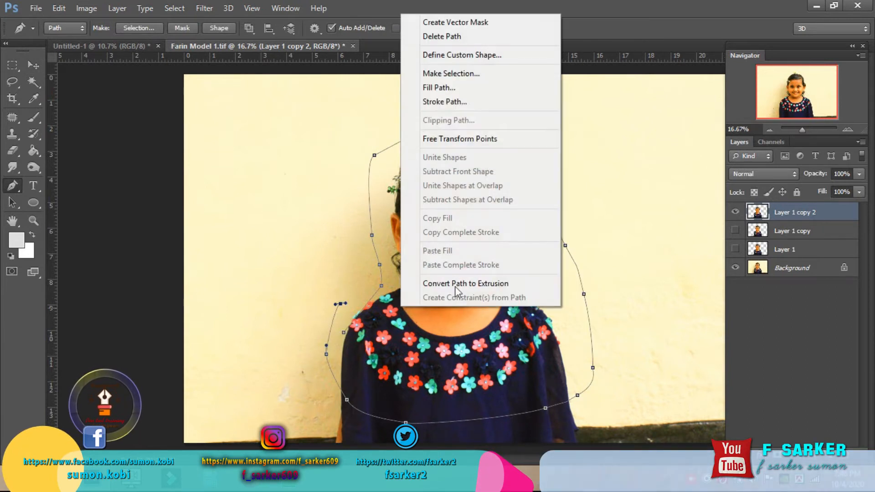
click(450, 73)
text(0.2)
click(286, 151)
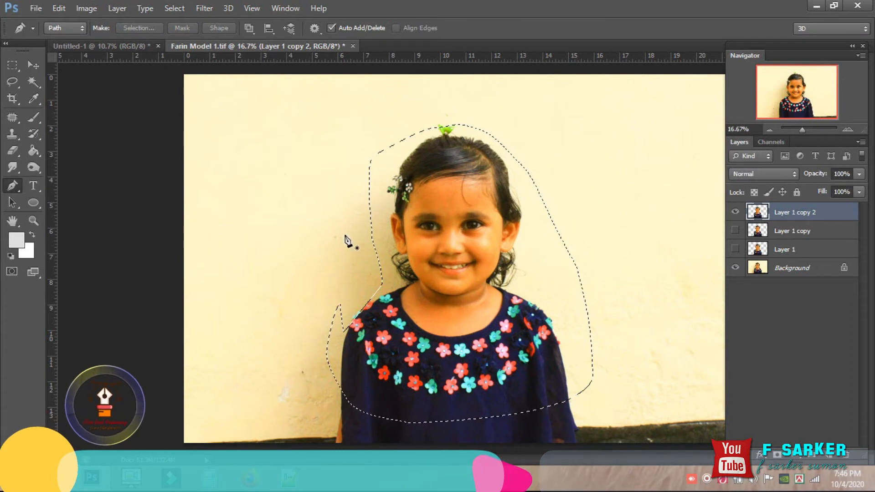
Drag the girl cut-out into the poster, close Farin Model 1.tif unsaved, and nudge the portrait up-right.
click(11, 67)
click(37, 71)
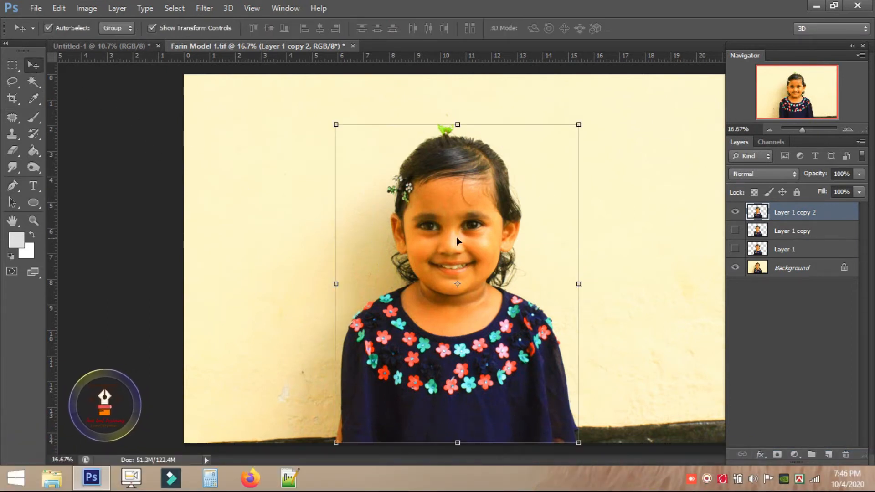
drag(461, 213, 74, 46)
drag(76, 50, 396, 178)
click(404, 46)
click(437, 186)
drag(382, 132, 413, 119)
scroll(371, 193, up, 3)
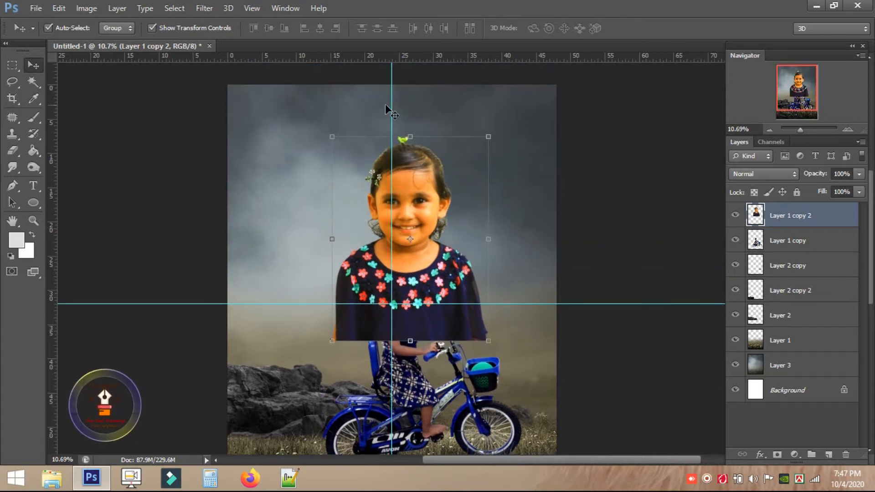
Apply Selective Color with yellow in the Yellows reduced to -22.
click(86, 8)
mouse_move(107, 33)
click(313, 237)
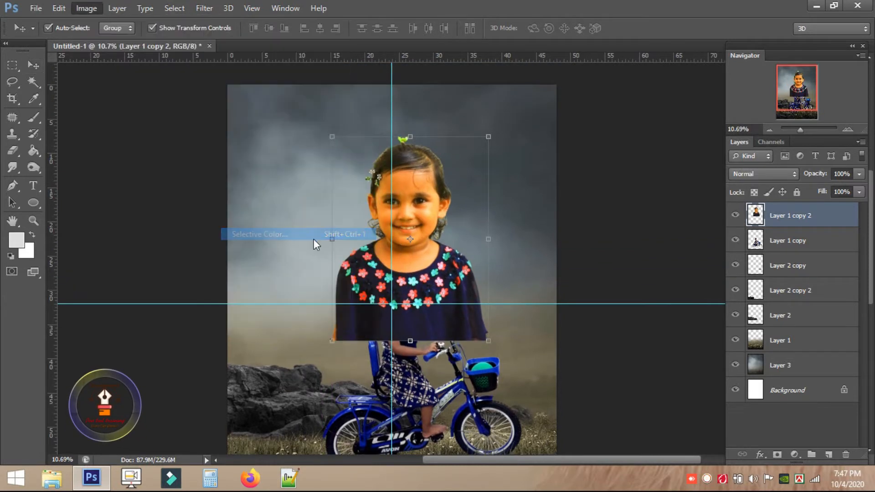
click(558, 130)
click(558, 149)
drag(558, 210, 543, 211)
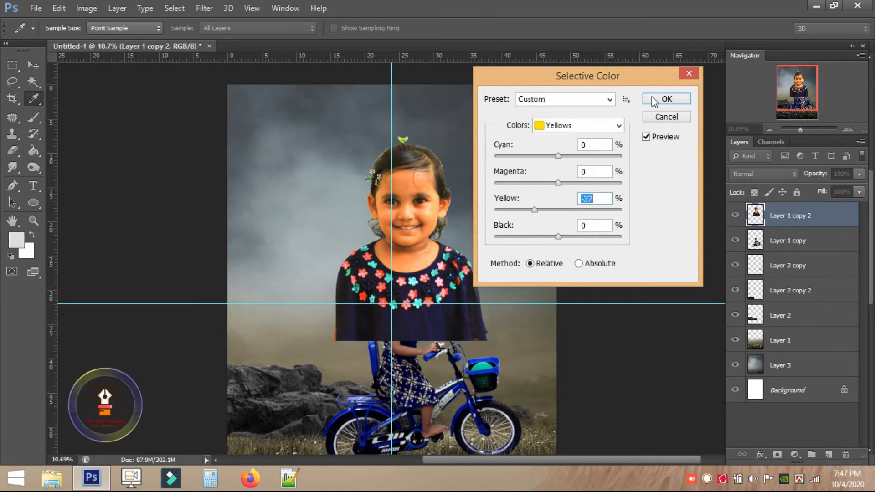
click(665, 98)
Undo the last change, move the girl-on-bicycle layer above the portrait, and select the portrait layer.
key(ctrl+z)
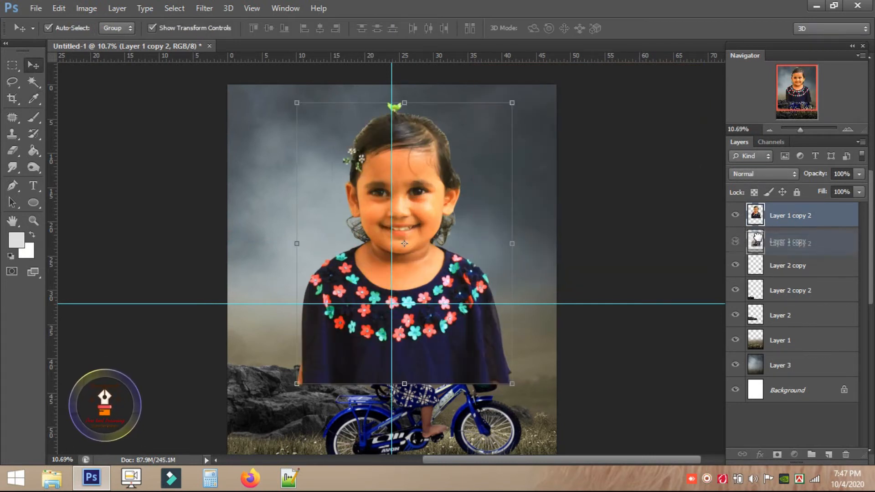
drag(770, 240, 764, 211)
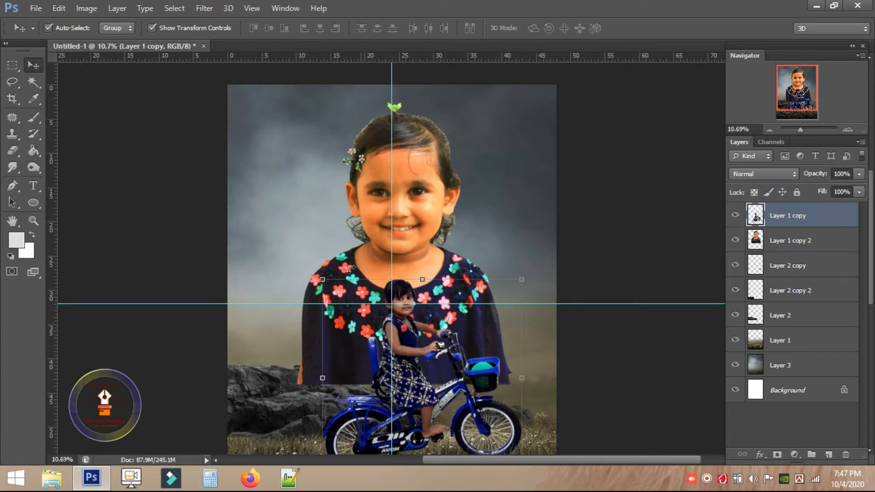
scroll(396, 208, down, 2)
scroll(396, 208, up, 2)
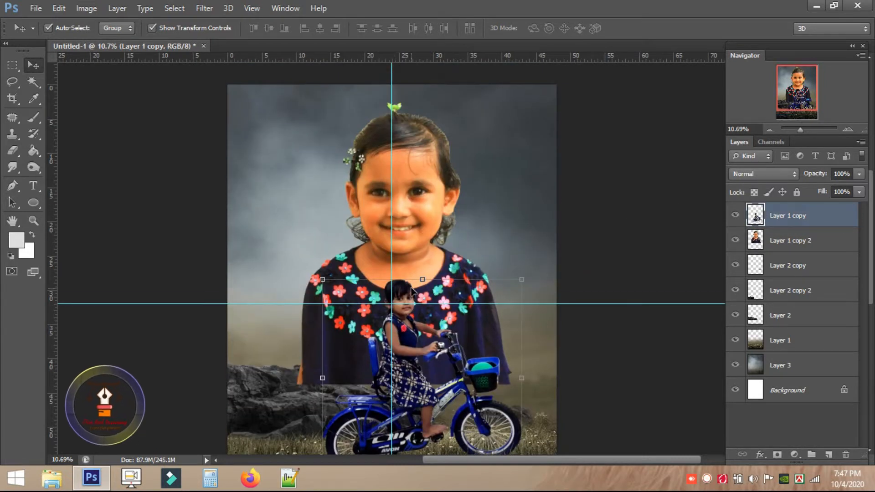
click(404, 197)
scroll(404, 197, down, 2)
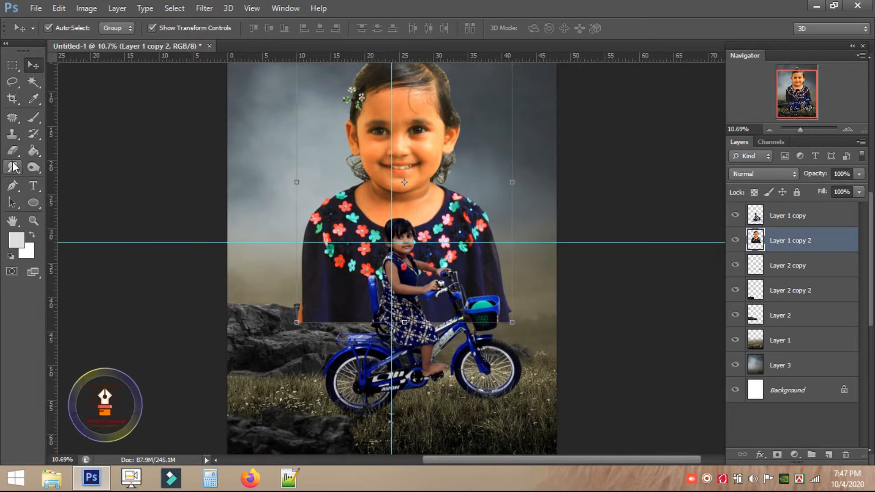
Fade the lower part of the portrait's dress with a 1400 px soft round eraser.
key(e)
right_click(287, 274)
scroll(346, 182, up, 2)
double_click(329, 154)
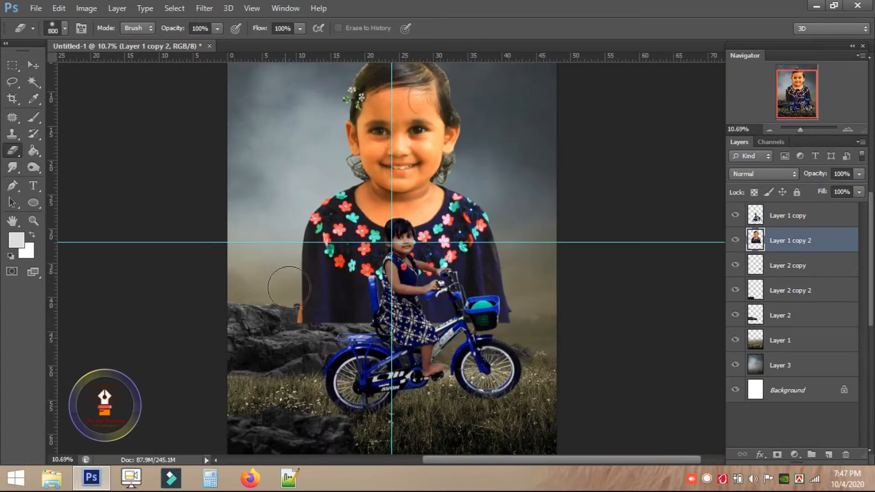
key(bracketright)
mouse_move(293, 294)
mouse_down()
mouse_move(377, 357)
mouse_move(290, 311)
mouse_move(366, 340)
mouse_move(426, 338)
mouse_move(496, 318)
mouse_move(541, 265)
mouse_move(413, 339)
mouse_move(537, 246)
mouse_move(494, 328)
mouse_move(302, 312)
mouse_move(261, 226)
mouse_move(326, 310)
mouse_move(524, 284)
mouse_up()
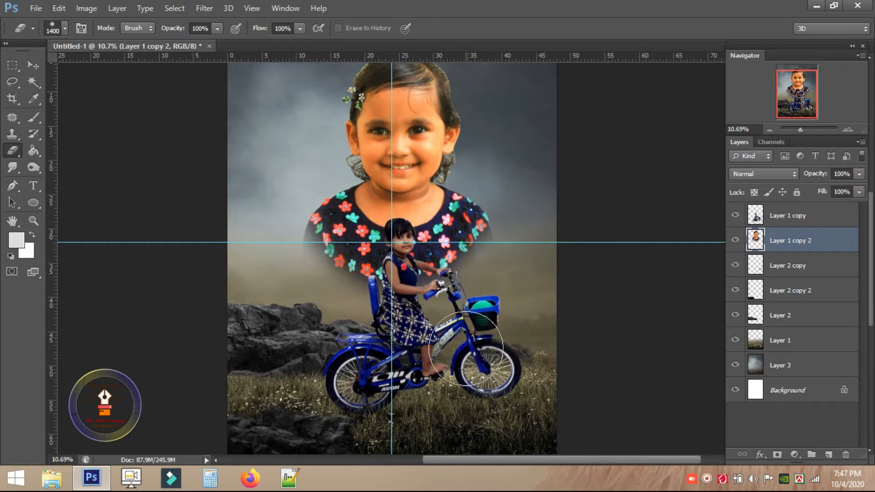
Set the eraser flow to 20% and gently fade the dress flowers beside the small girl.
scroll(466, 348, down, 2)
scroll(365, 296, up, 5)
scroll(240, 259, down, 1)
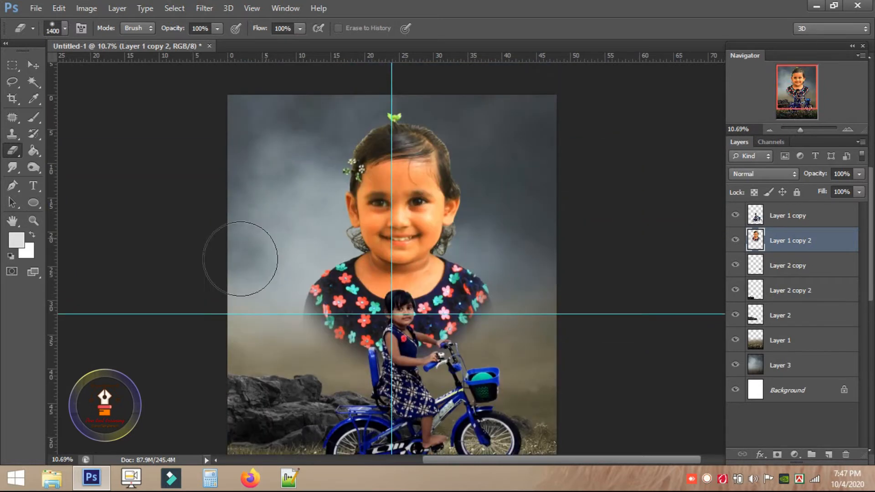
scroll(240, 259, down, 4)
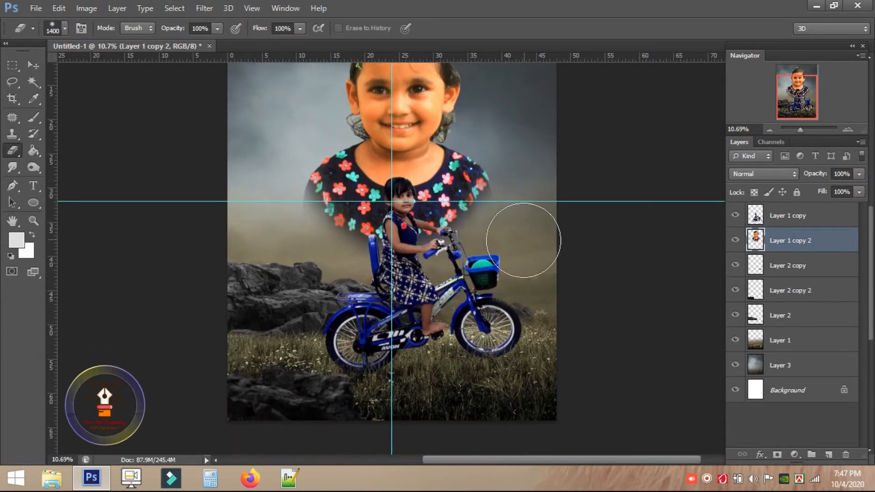
scroll(421, 269, up, 3)
scroll(443, 272, up, 5)
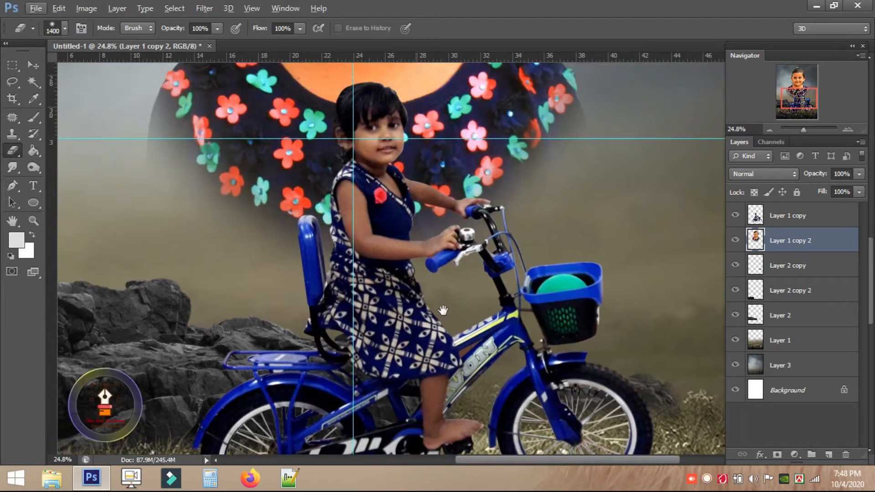
scroll(399, 264, down, 2)
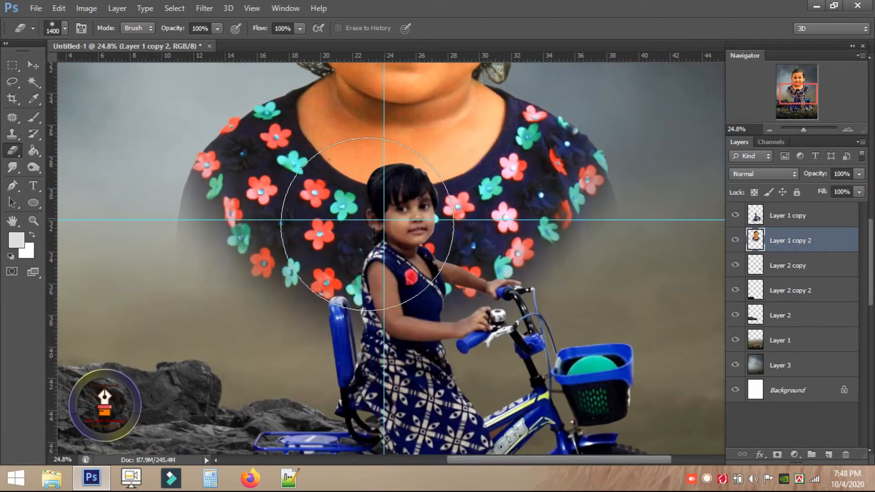
scroll(367, 224, down, 2)
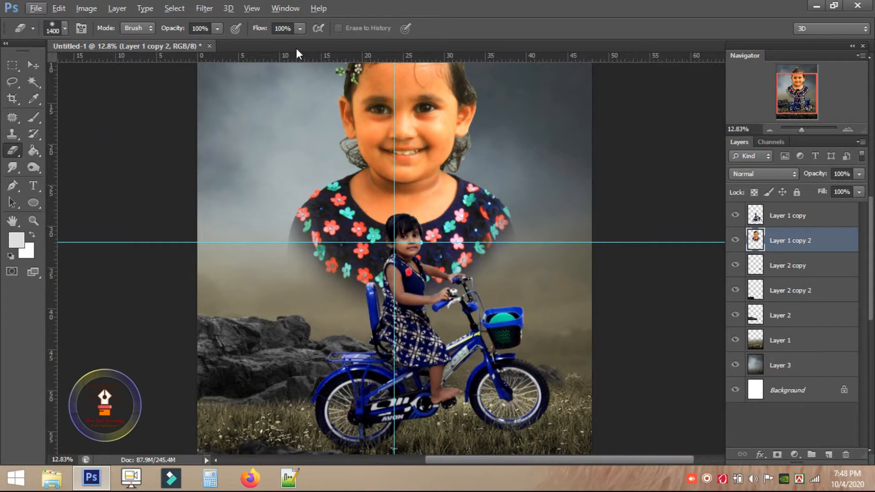
text(20)
key(Return)
mouse_move(457, 266)
mouse_down()
mouse_move(383, 264)
mouse_move(438, 268)
mouse_move(425, 294)
mouse_move(347, 276)
mouse_move(410, 259)
mouse_move(468, 269)
mouse_move(502, 263)
mouse_move(405, 273)
mouse_move(264, 270)
mouse_up()
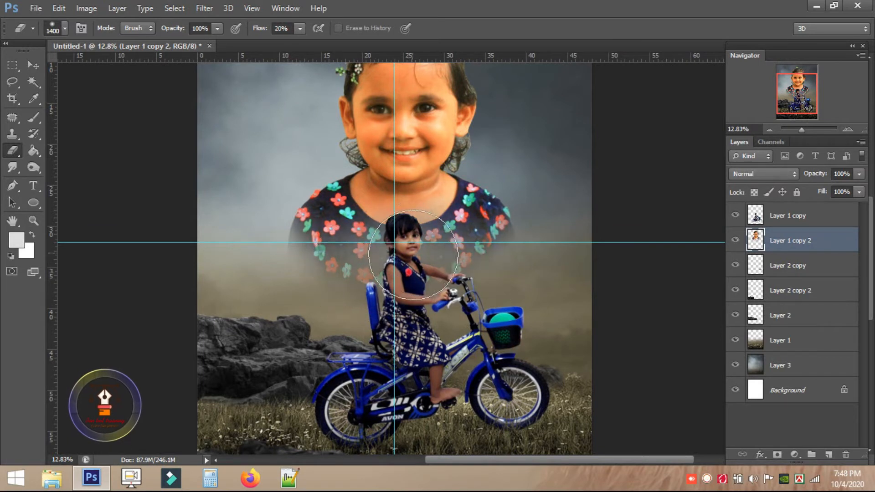
scroll(413, 255, down, 1)
click(795, 454)
Add a Hue/Saturation adjustment on the portrait with Hue +5, Saturation -10 and Lightness -5.
click(763, 296)
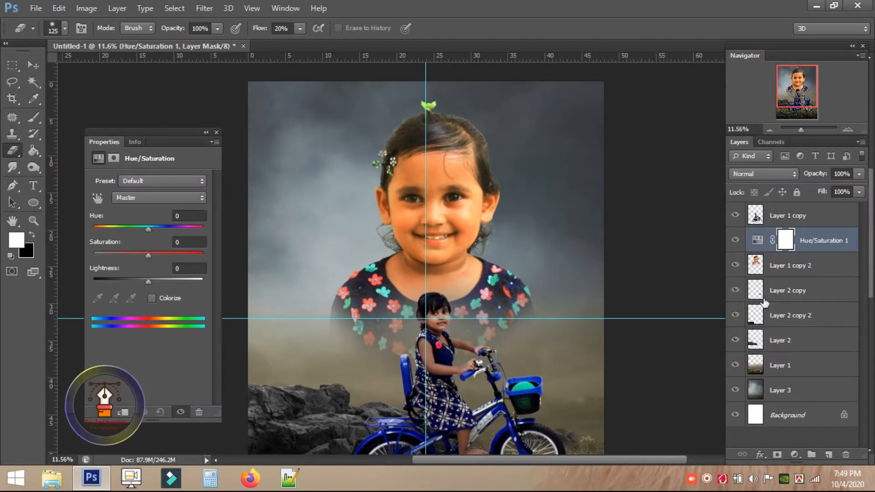
mouse_move(148, 230)
mouse_down()
mouse_move(138, 228)
mouse_move(155, 229)
mouse_up()
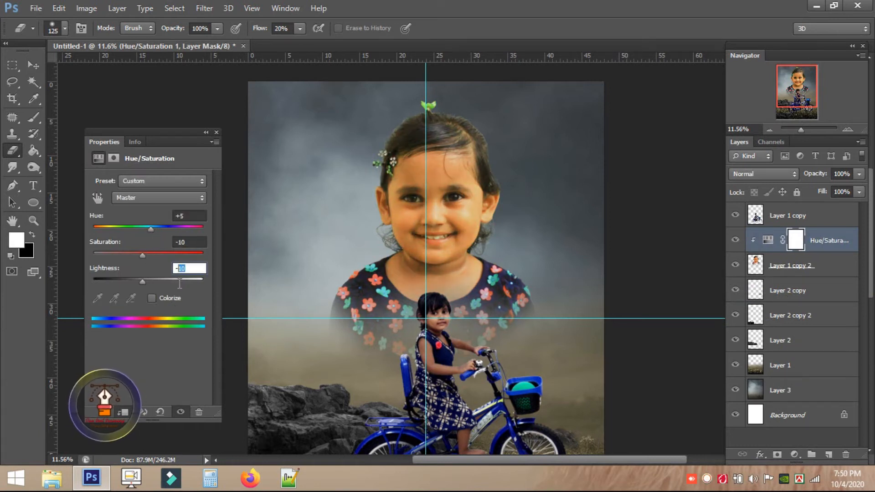
text(-5)
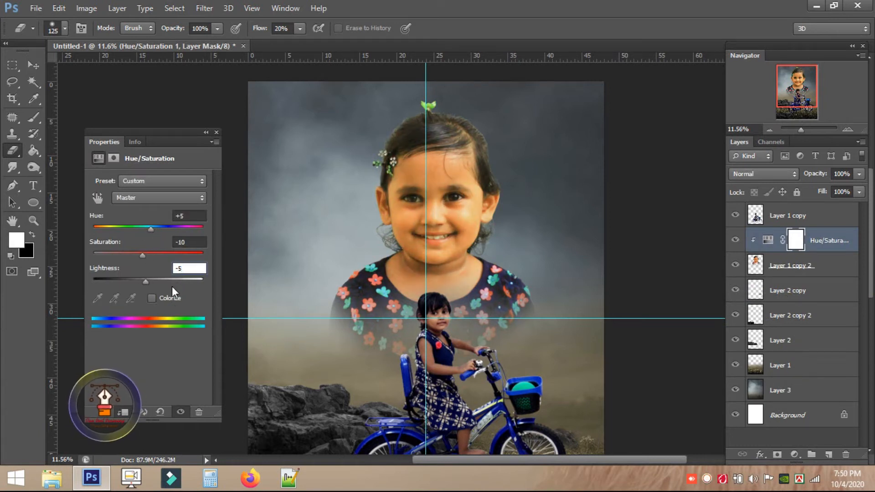
click(216, 133)
scroll(571, 319, down, 5)
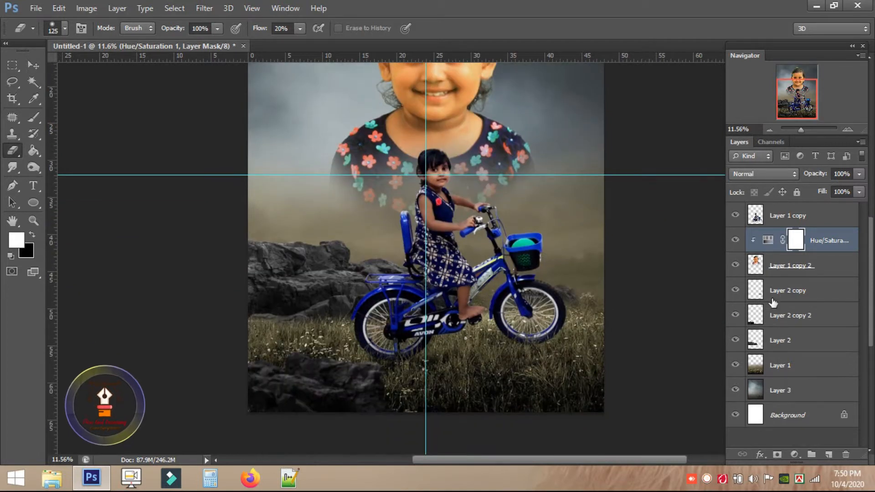
scroll(584, 365, up, 6)
scroll(527, 360, down, 1)
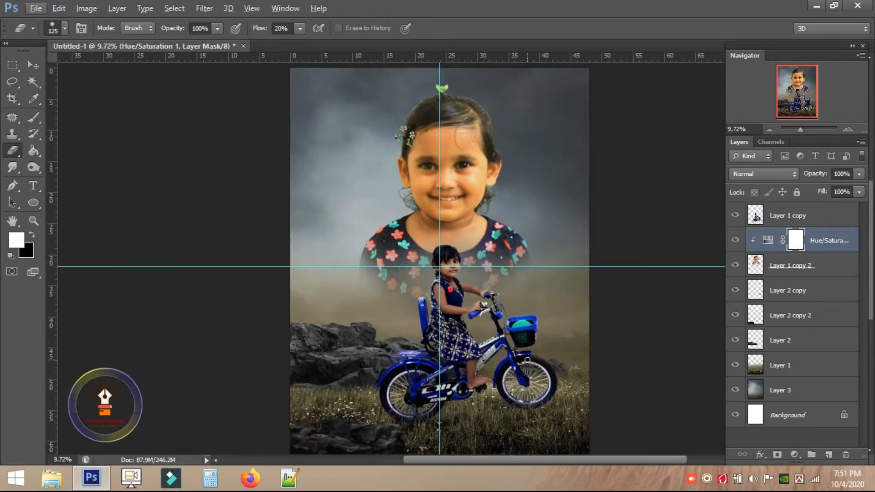
scroll(527, 360, down, 1)
click(36, 13)
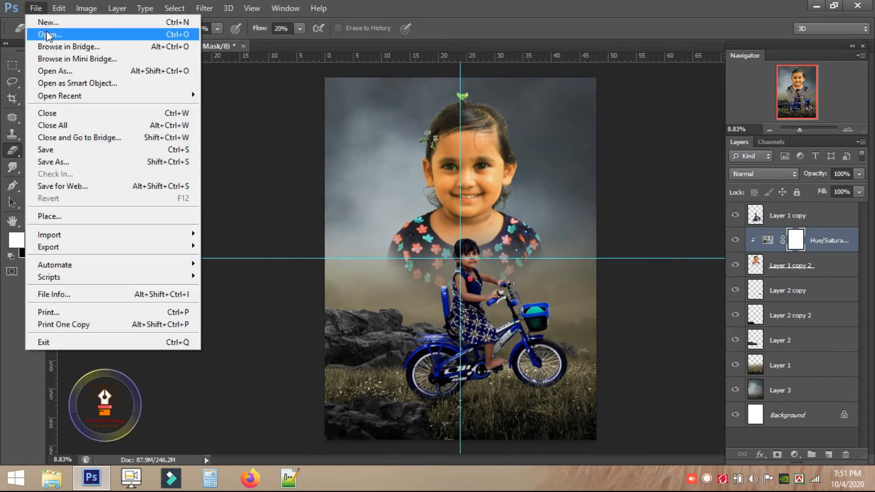
Open s4.png and drag the wooden sign into the poster document.
click(45, 33)
double_click(448, 84)
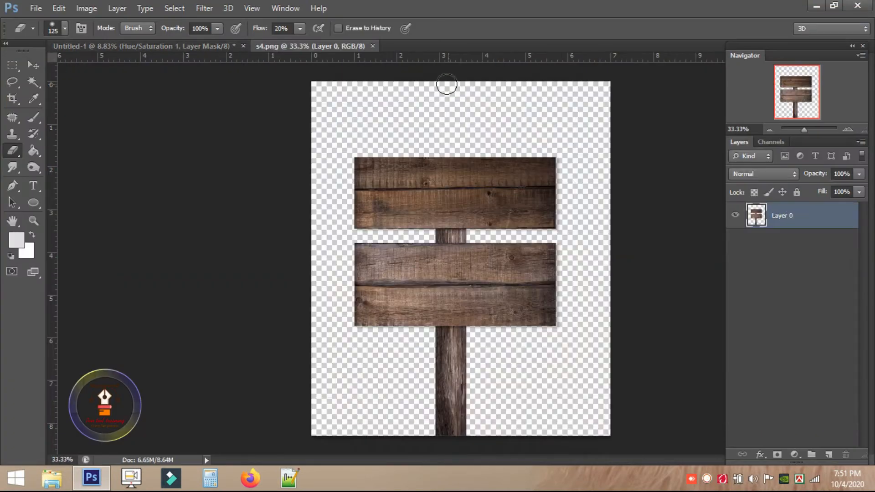
click(32, 65)
drag(399, 189, 385, 309)
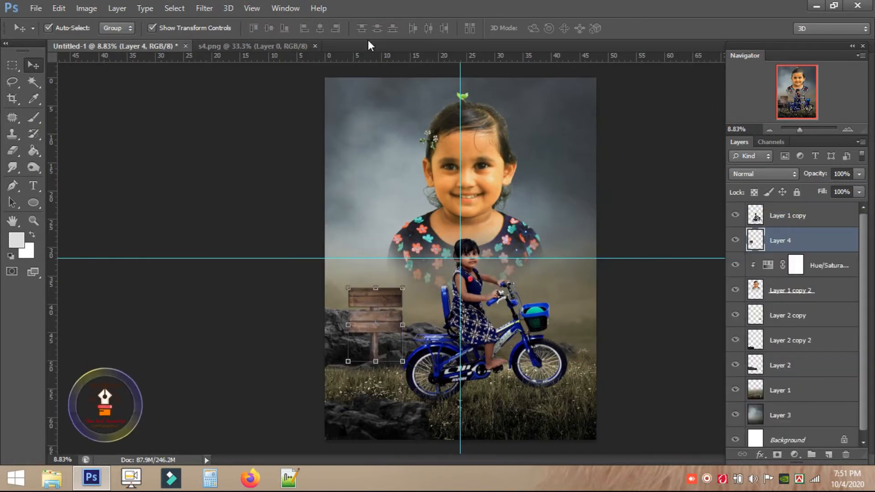
Enlarge and reshape the wooden sign, then move it up and left over the rocks.
key(ctrl+plus)
key(ctrl+plus)
key(ctrl+plus)
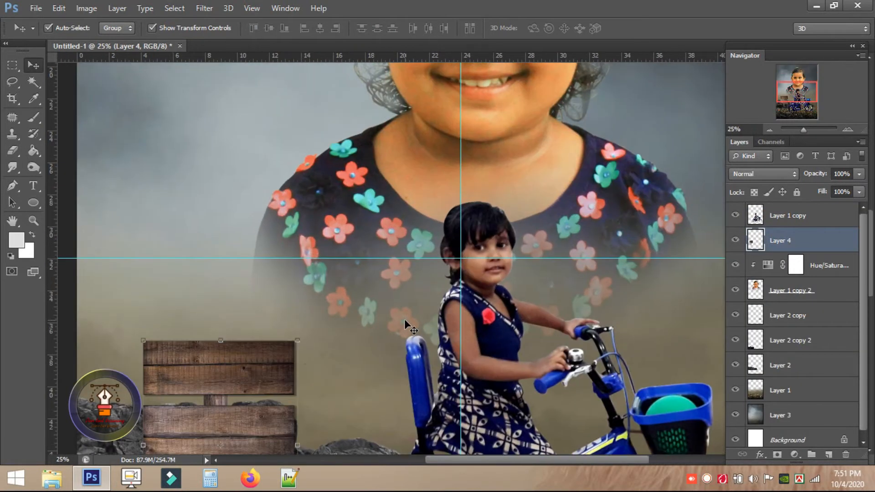
drag(257, 344, 411, 196)
drag(453, 147, 479, 127)
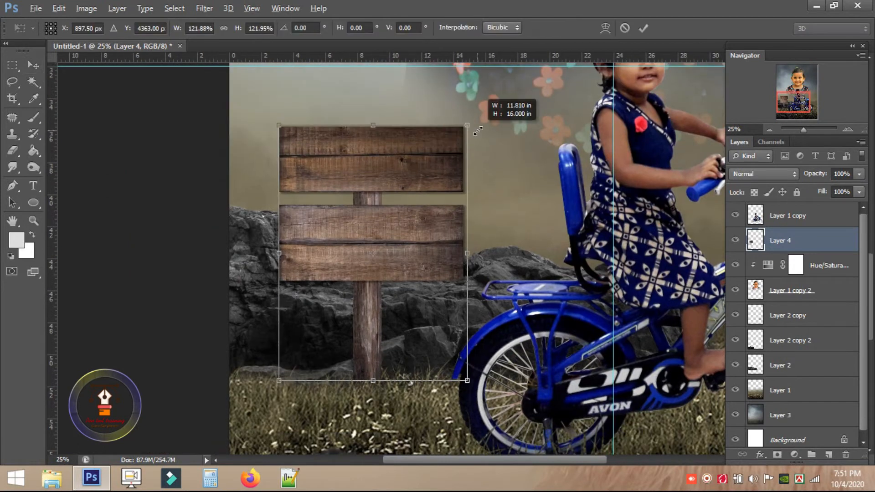
drag(276, 121, 274, 109)
drag(473, 125, 467, 125)
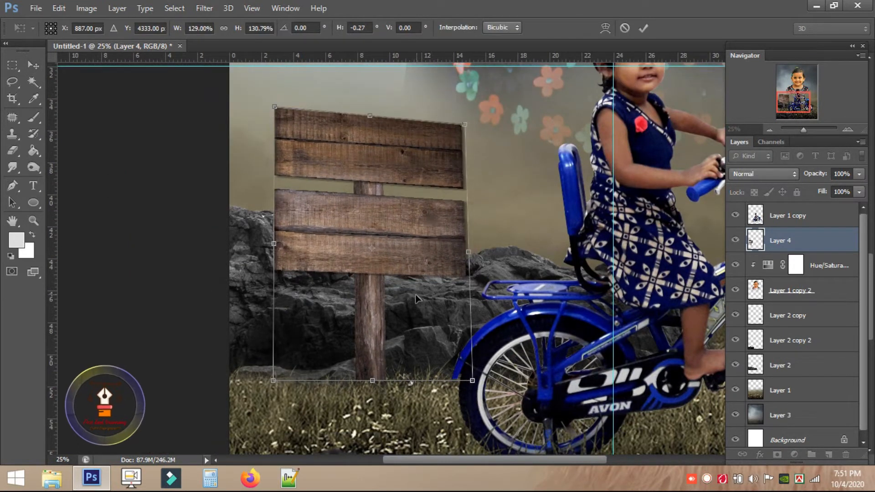
drag(291, 384, 277, 384)
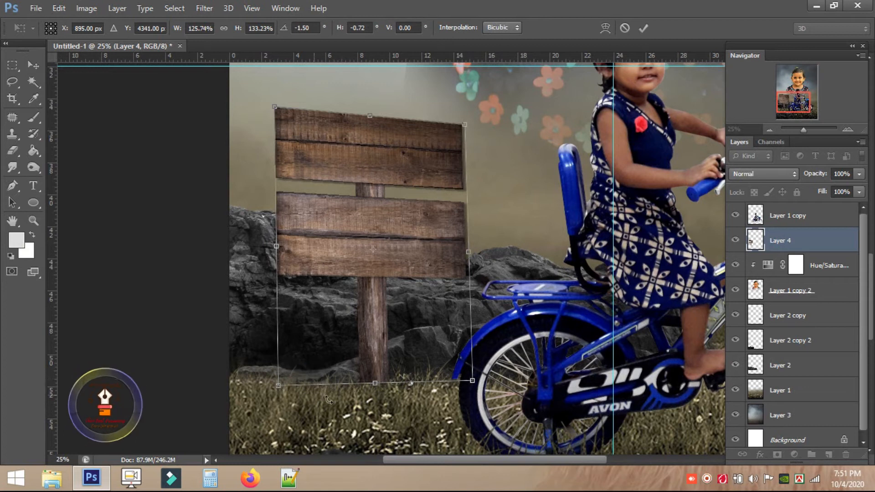
key(Return)
drag(366, 312, 357, 253)
Tilt Layer 2 by about 3 degrees.
drag(408, 292, 430, 235)
click(430, 235)
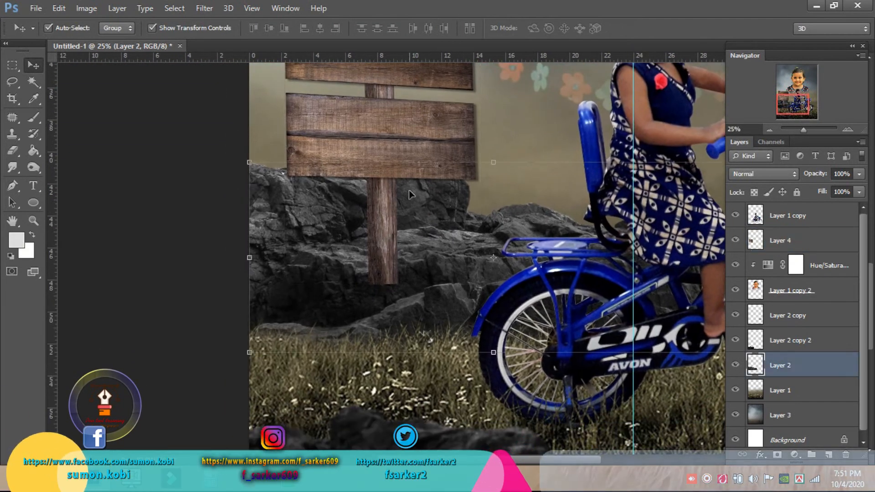
key(ctrl+t)
drag(248, 164, 244, 180)
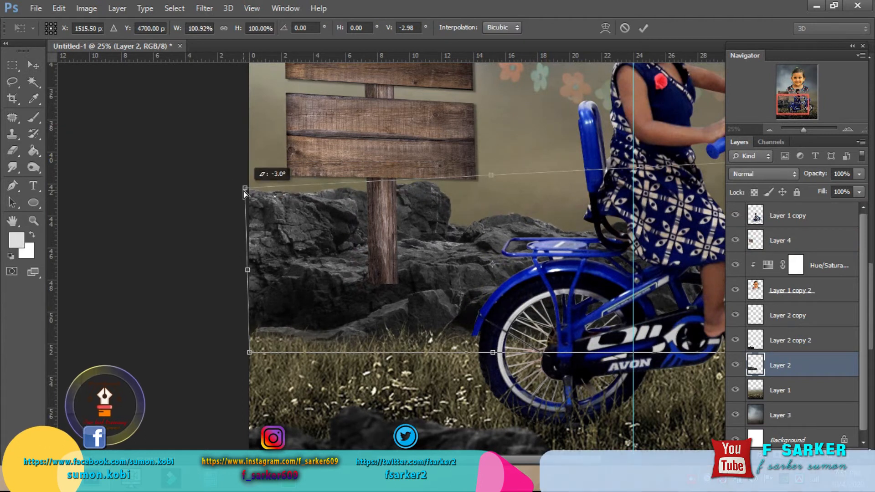
key(Return)
Squash the wooden sign layer slightly in height.
drag(485, 195, 478, 332)
click(407, 261)
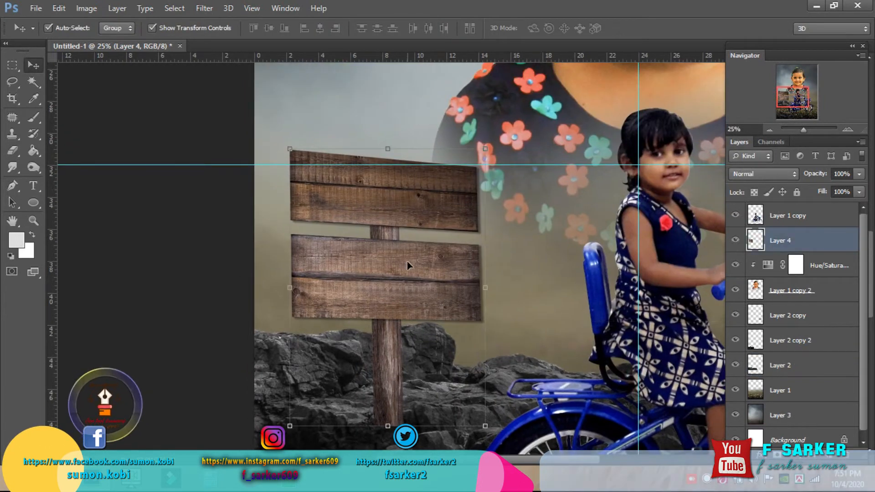
drag(388, 426, 394, 394)
key(Return)
Select the lower signpost and stretch it down into the grass.
key(ctrl+0)
key(m)
drag(271, 264, 308, 415)
key(ctrl+t)
key(Return)
key(ctrl+d)
scroll(335, 278, up, 5)
drag(328, 328, 336, 222)
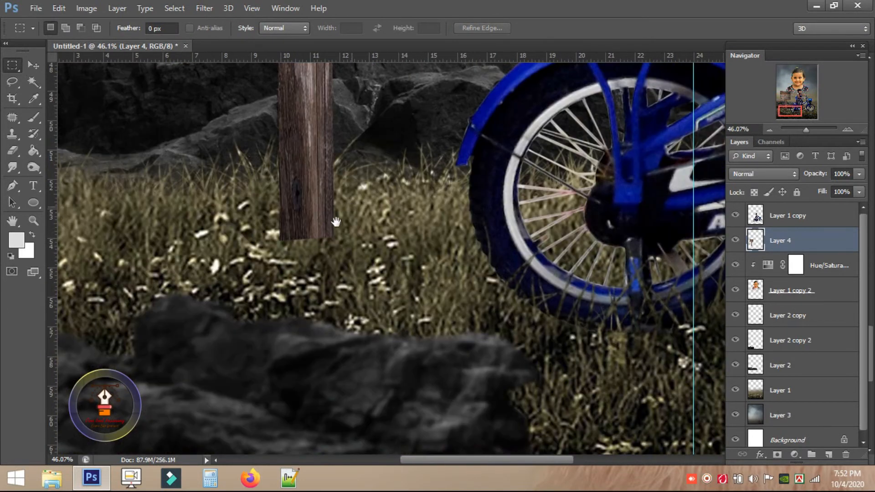
Switch to the Eraser with a 700 px brush.
click(13, 169)
click(14, 183)
click(14, 150)
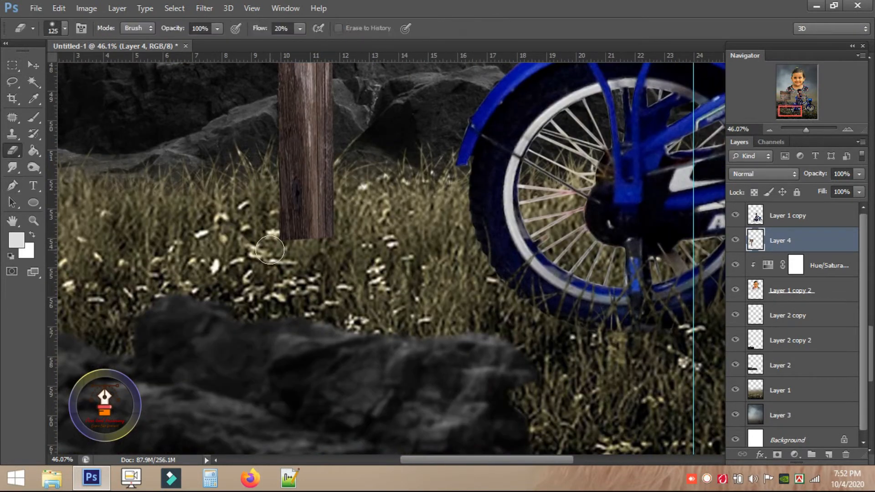
right_click(286, 253)
drag(350, 87, 378, 88)
key(Return)
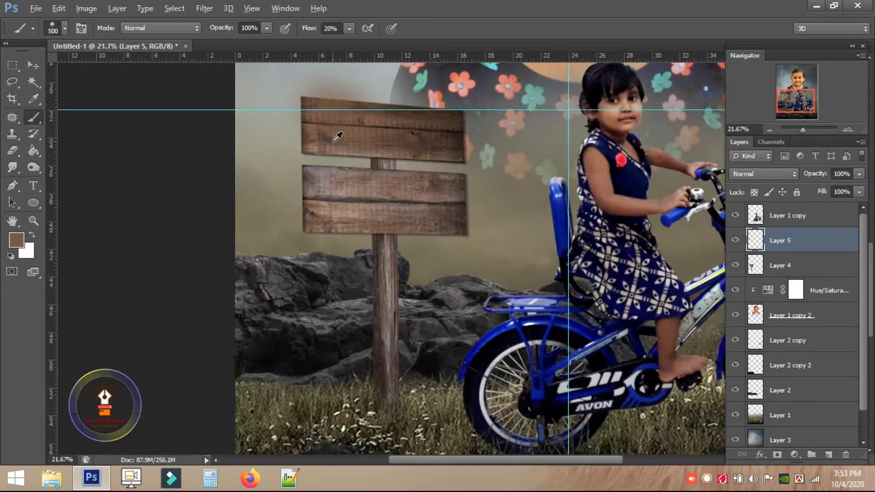
Delete the empty Layer 5 and add a fresh empty layer above Layer 4.
scroll(337, 137, up, 2)
scroll(341, 150, up, 3)
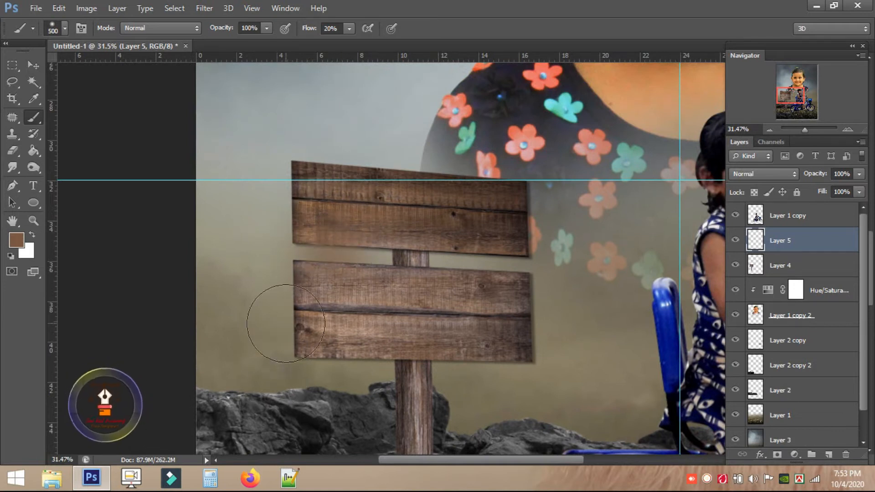
key(Delete)
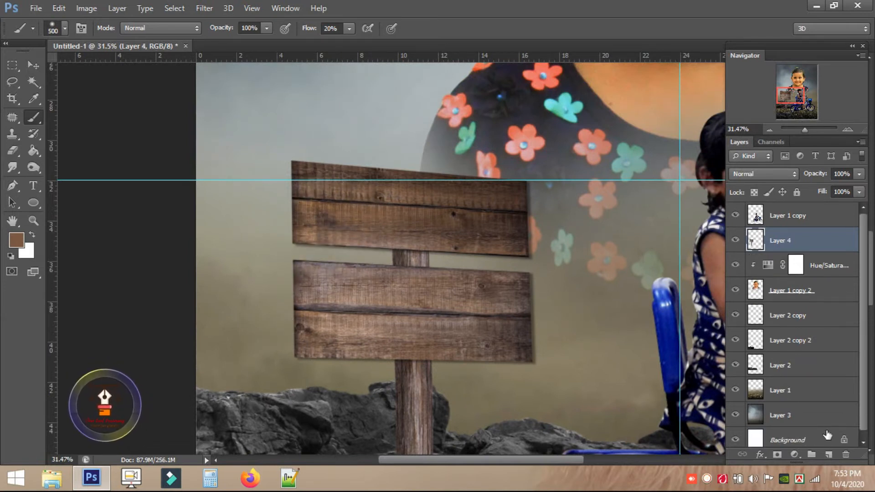
click(827, 454)
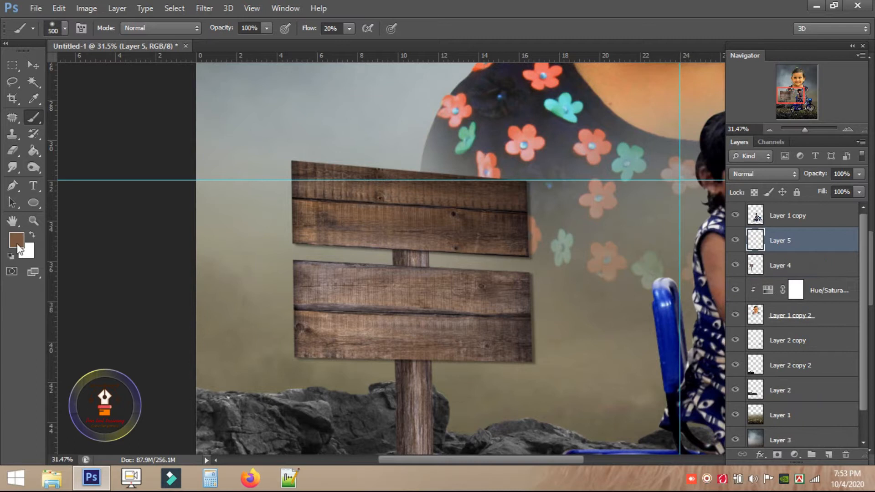
click(35, 8)
click(58, 32)
Bring the parrot from s5.png into the poster, scaled down and perched on the top signboard.
double_click(487, 72)
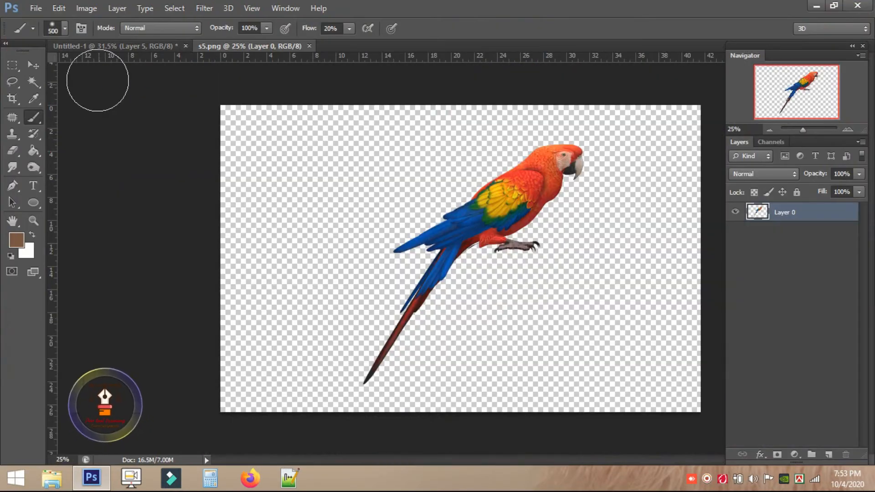
drag(538, 191, 290, 180)
drag(347, 122, 387, 70)
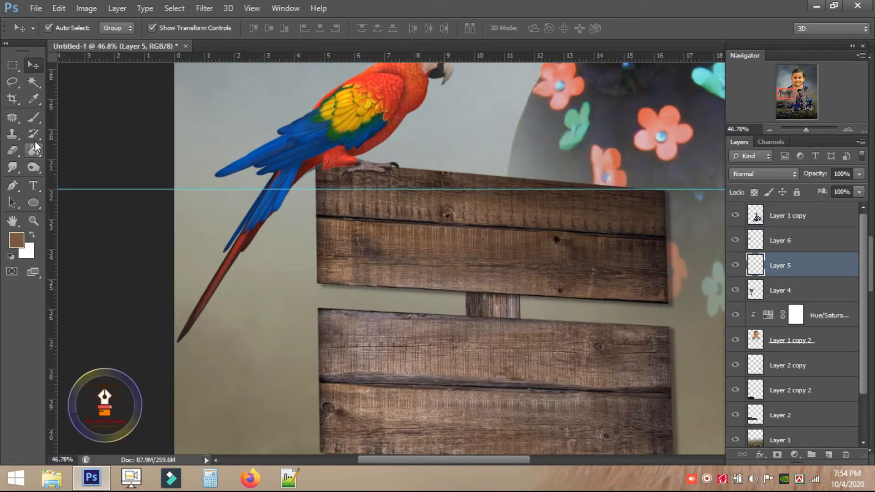
Paint black shadows under the parrot's feet and along the signboard edges and post.
key(b)
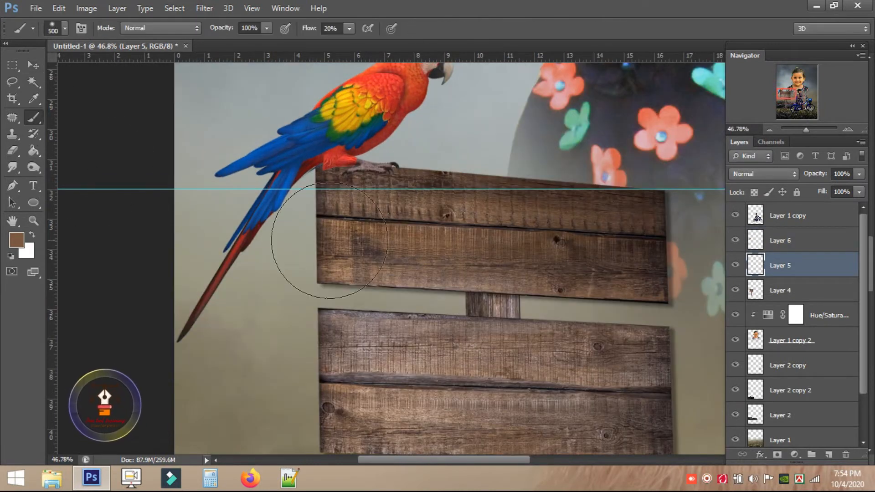
click(17, 240)
key(Return)
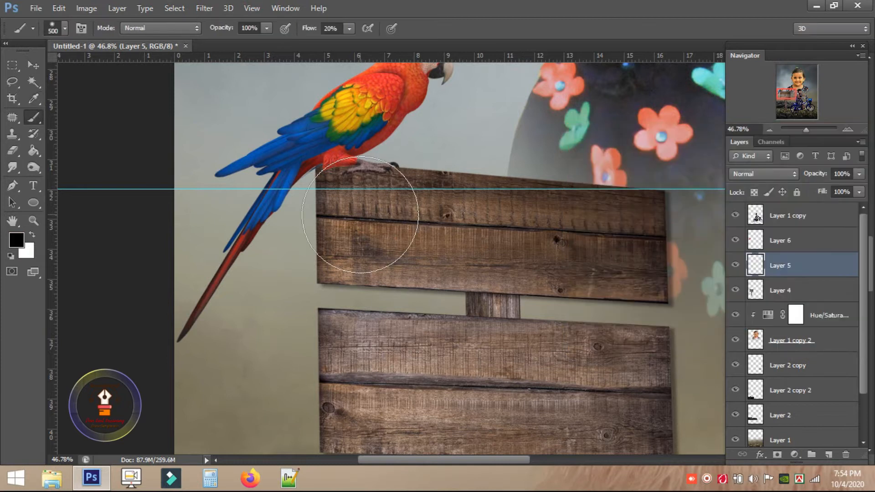
mouse_move(367, 169)
mouse_down()
mouse_move(321, 172)
mouse_move(356, 194)
mouse_move(341, 180)
mouse_up()
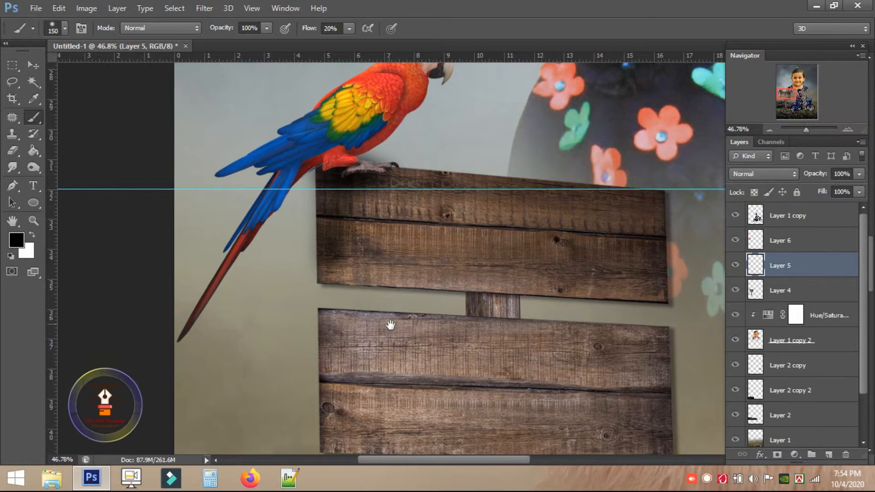
scroll(333, 265, down, 5)
mouse_move(335, 293)
mouse_down()
mouse_move(355, 221)
mouse_move(310, 234)
mouse_up()
mouse_move(434, 241)
mouse_down()
mouse_move(401, 173)
mouse_move(401, 319)
mouse_up()
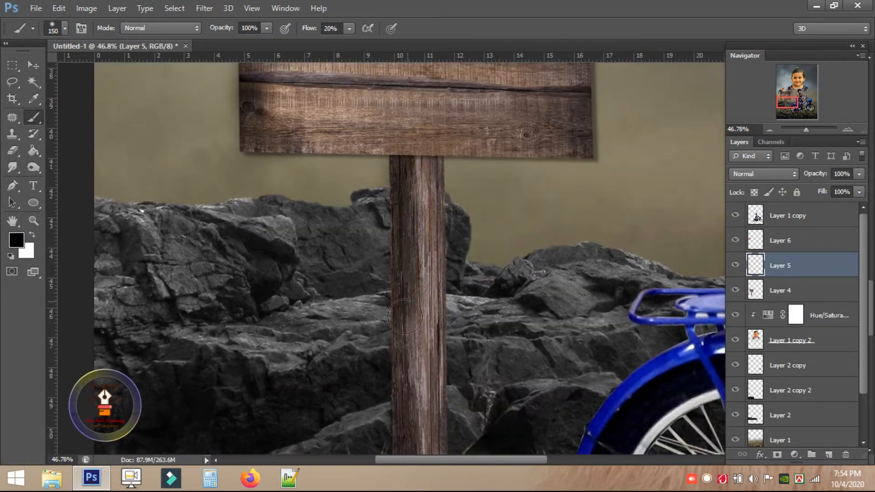
scroll(401, 182, down, 5)
drag(401, 183, 402, 346)
scroll(410, 327, up, 15)
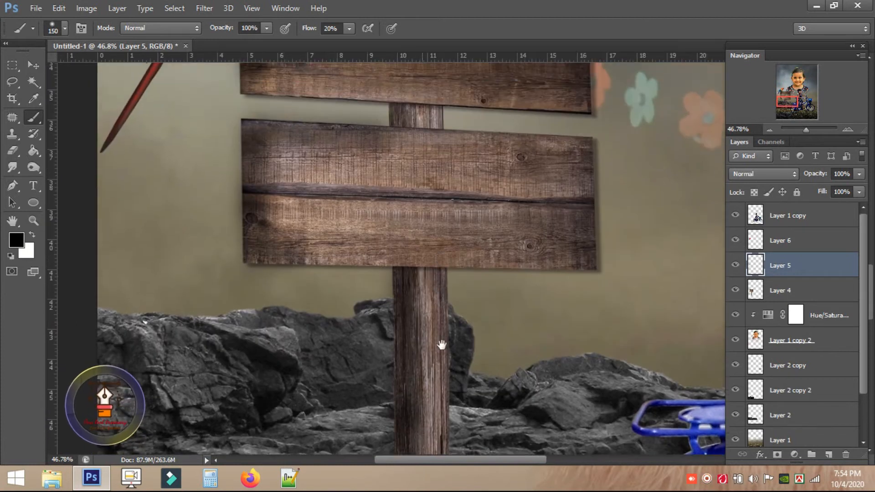
At 10% brush flow, softly darken the wood of the lower and upper signboards.
click(330, 29)
text(10)
mouse_move(286, 288)
mouse_down()
mouse_move(327, 360)
mouse_move(341, 342)
mouse_move(410, 314)
mouse_up()
mouse_move(274, 187)
mouse_down()
mouse_move(459, 193)
mouse_move(438, 184)
mouse_move(530, 284)
mouse_move(621, 268)
mouse_move(384, 167)
mouse_up()
scroll(384, 166, down, 5)
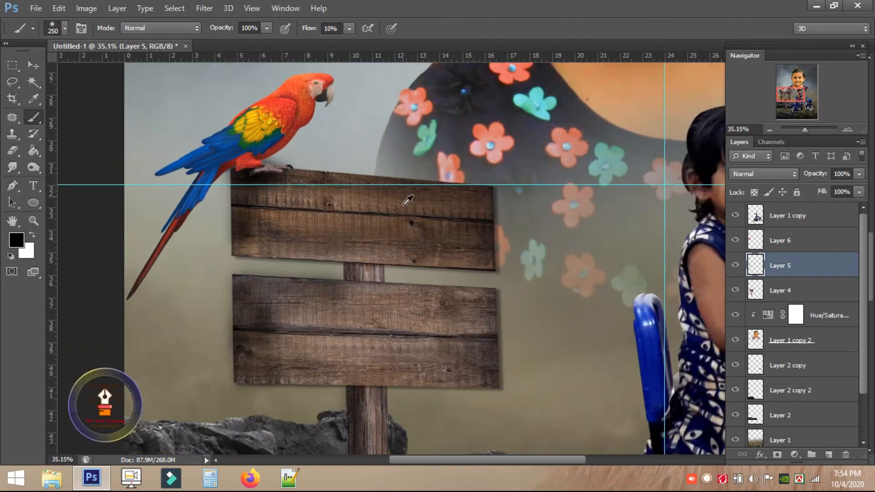
Deepen the parrot's shadows with Levels, black input set to 30.
click(780, 290)
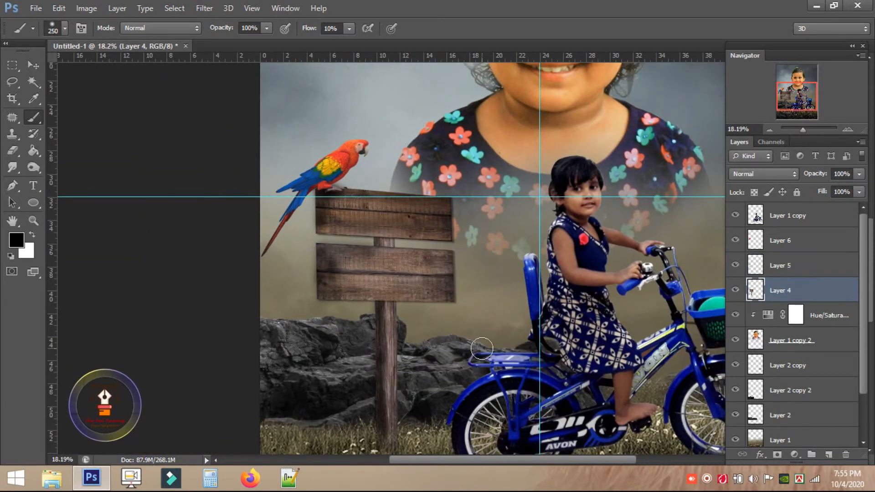
key(ctrl+l)
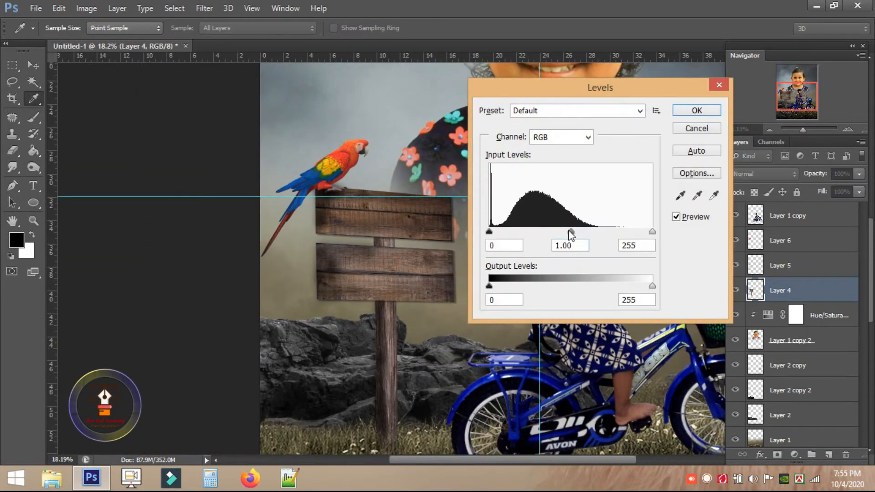
click(708, 115)
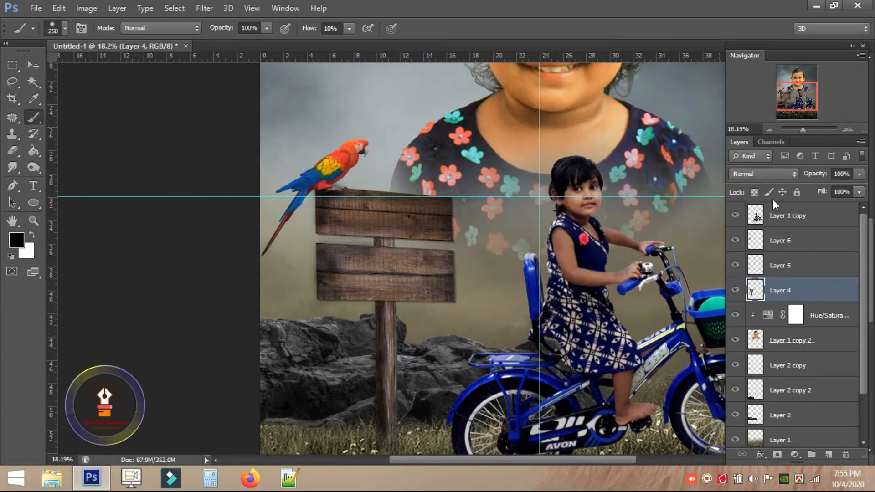
click(780, 240)
click(36, 68)
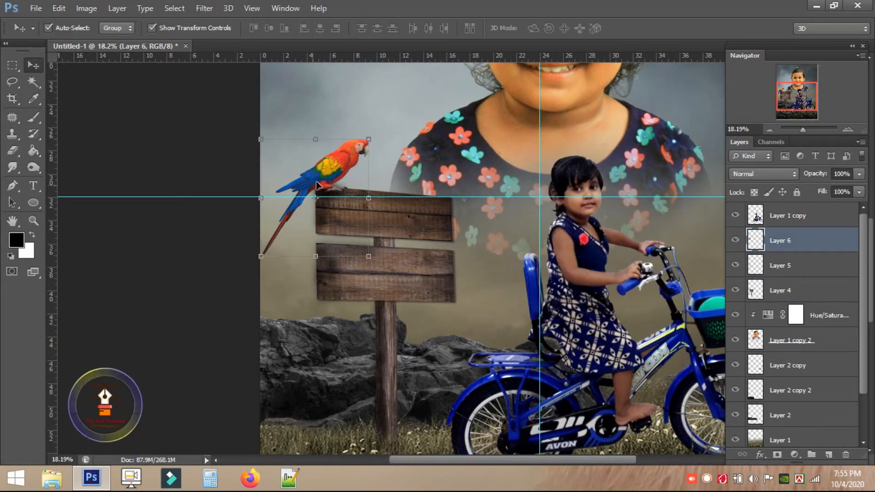
key(ctrl+l)
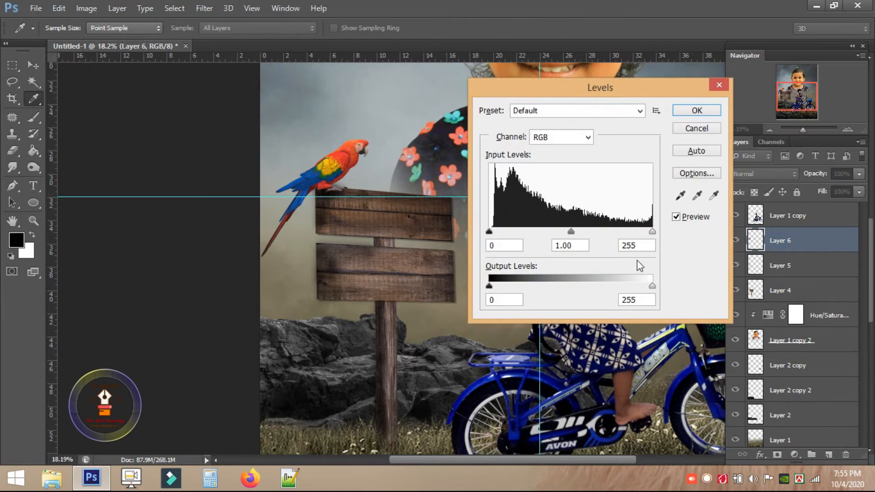
drag(489, 233, 508, 232)
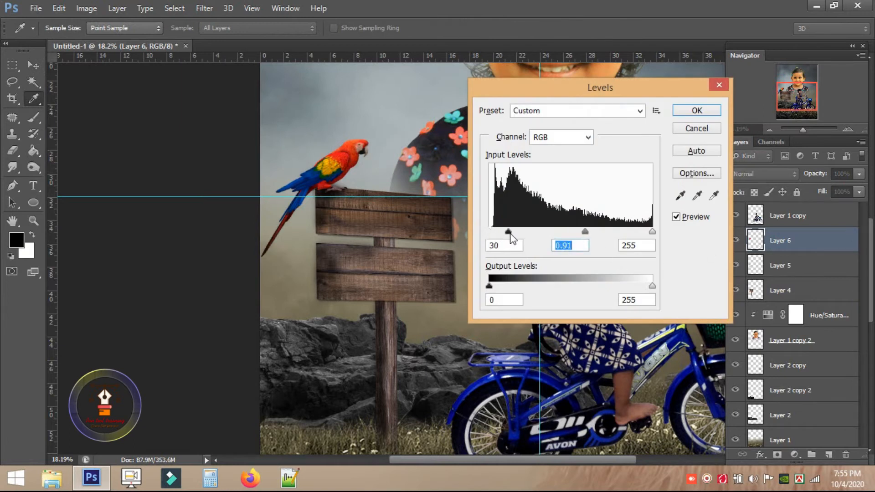
click(685, 110)
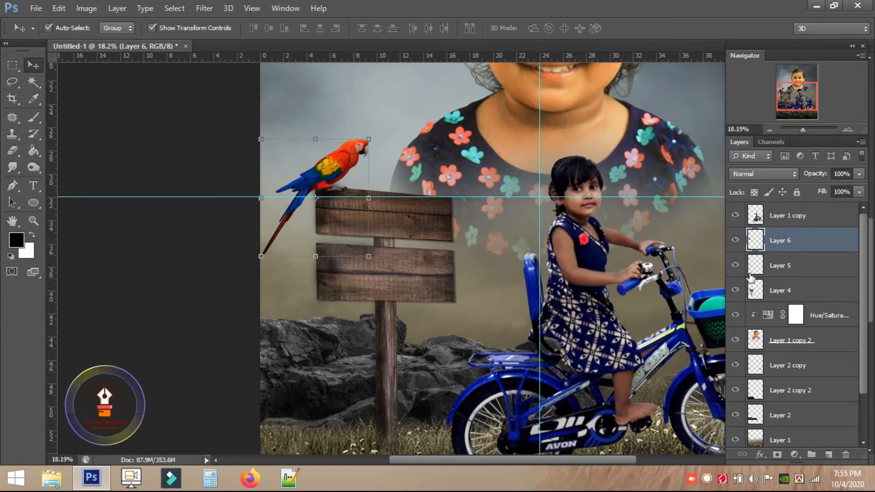
Merge signpost Layers 4 and 5 into a single layer.
click(774, 265)
click(759, 287)
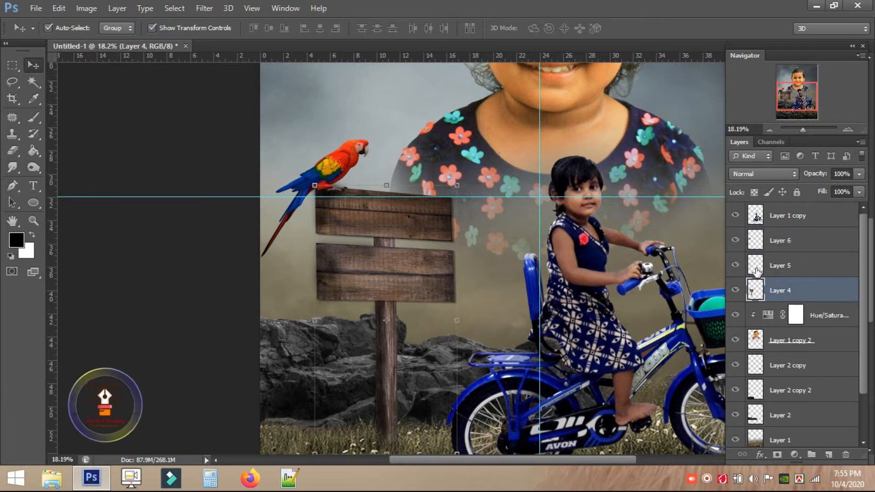
shift+click(755, 271)
key(ctrl+e)
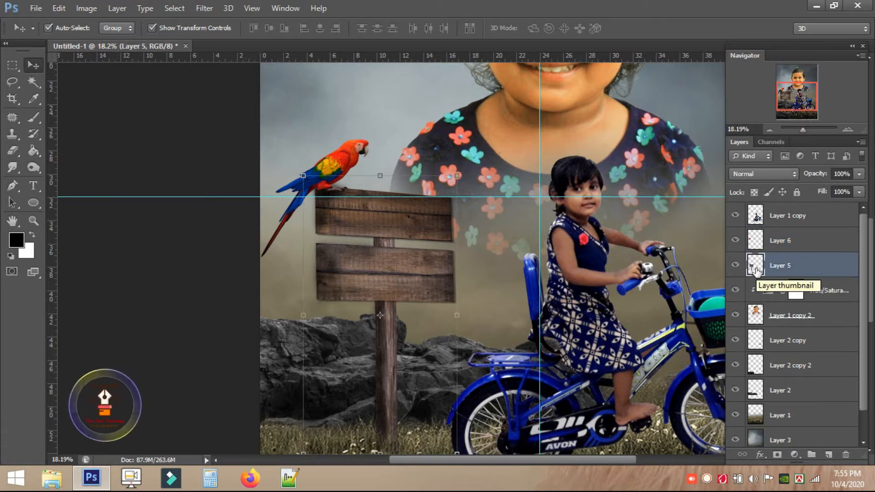
Mute the signpost with Hue -10, Saturation -29, Lightness -13, and add an empty layer.
key(ctrl+u)
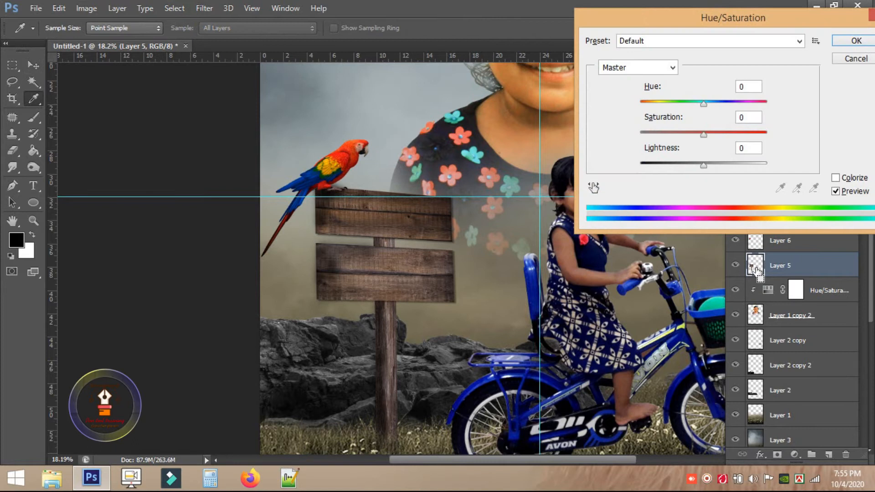
drag(714, 106, 697, 103)
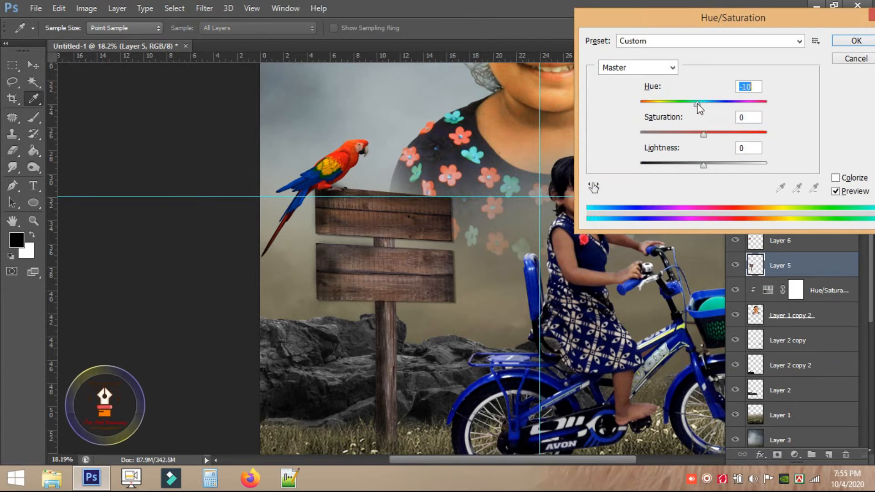
drag(703, 134, 685, 135)
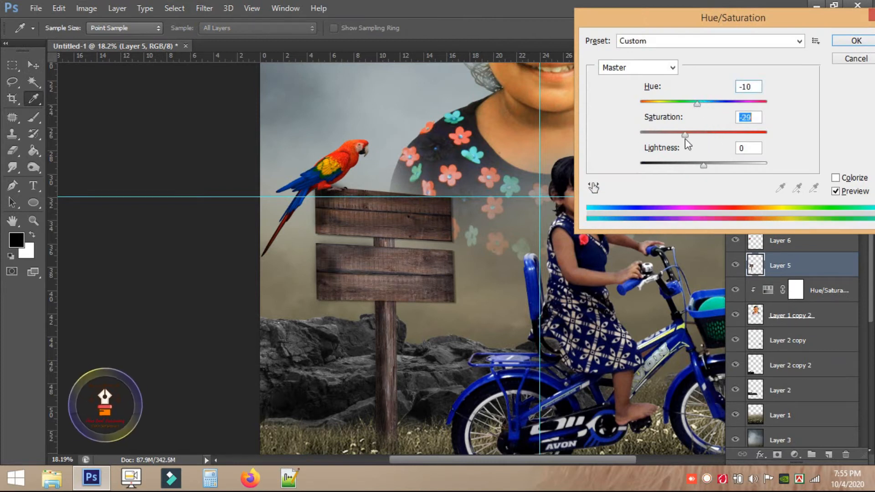
mouse_move(703, 165)
mouse_down()
mouse_move(713, 165)
mouse_move(695, 165)
mouse_up()
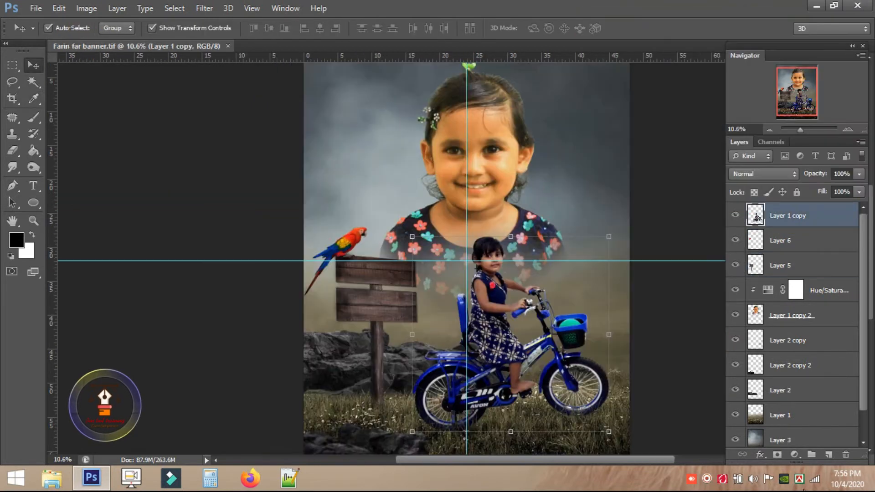
click(828, 454)
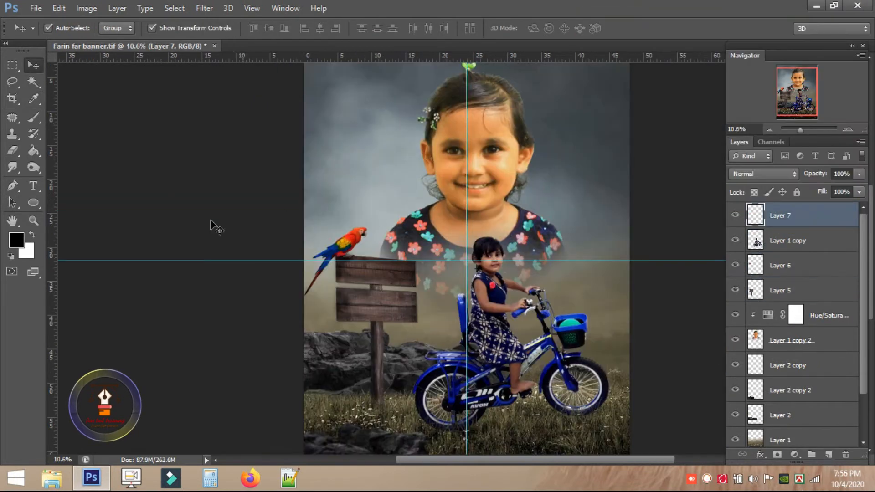
Type FARIN at 100 pt on the wooden sign.
click(35, 187)
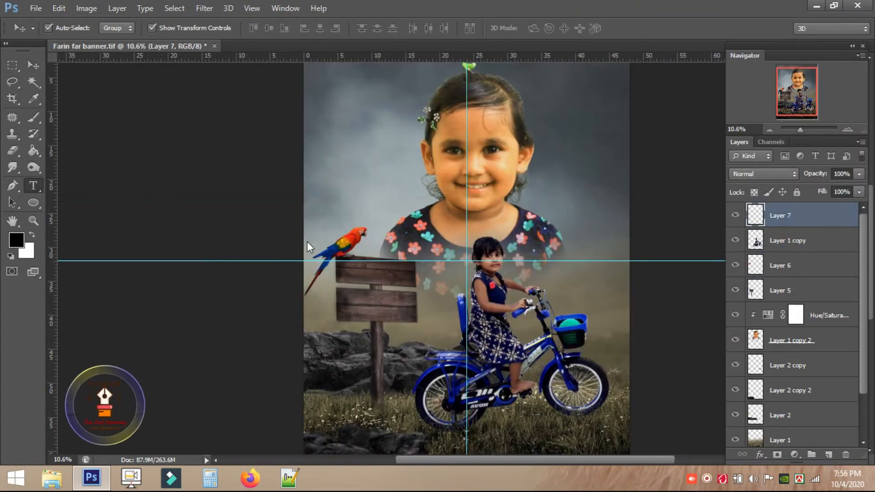
click(346, 269)
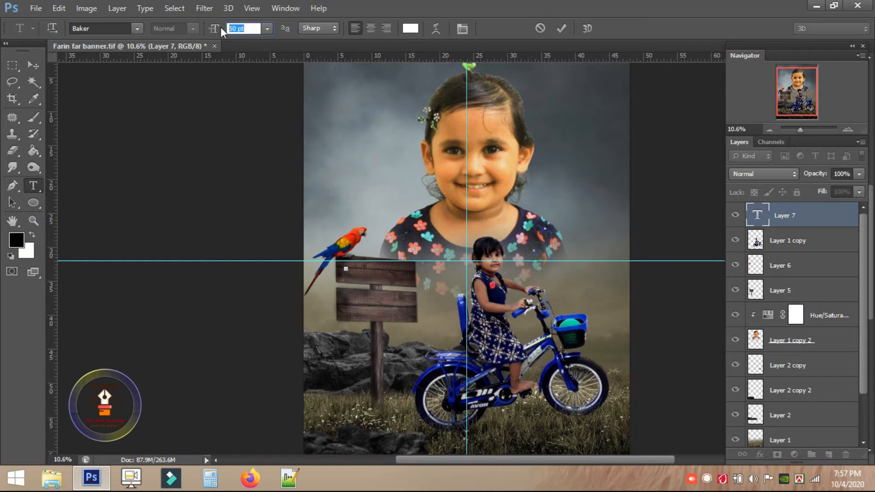
text(100)
key(Return)
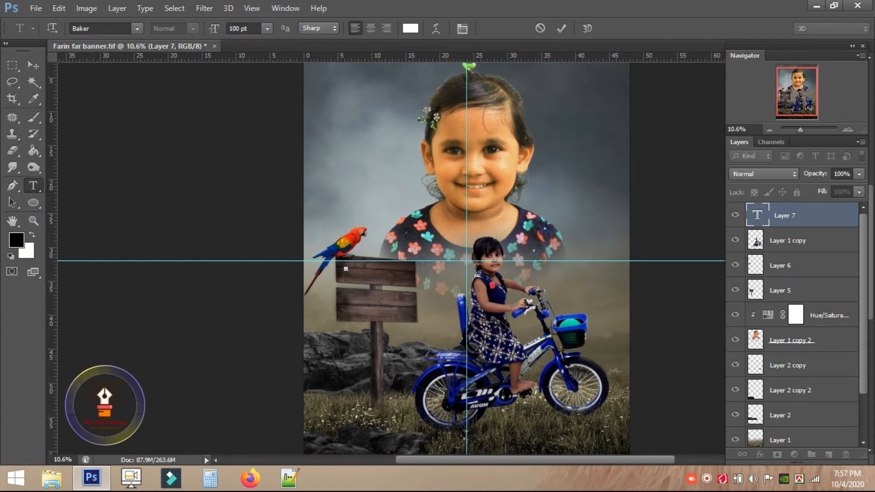
text(F)
scroll(355, 275, up, 5)
text(ARIN)
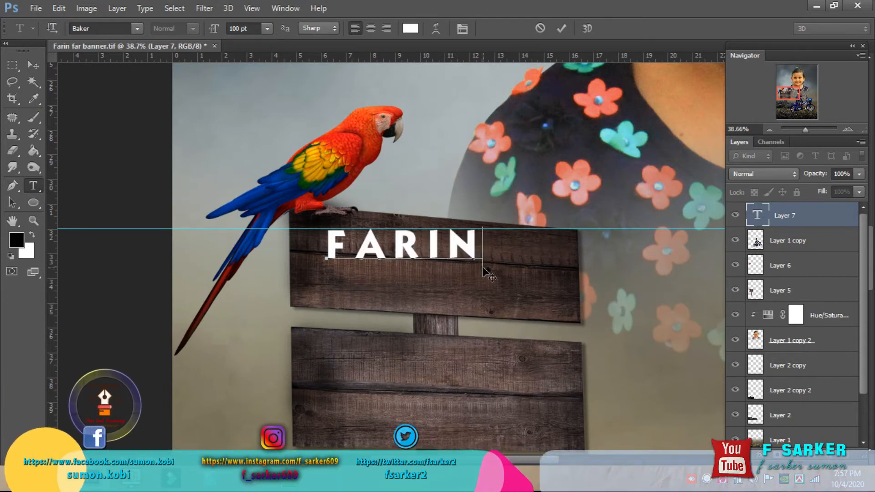
Move FARIN onto the upper board, enlarging it about 160% and tilting it 2.33°.
click(34, 65)
drag(460, 252, 520, 245)
key(Escape)
key(ctrl+t)
drag(560, 233, 568, 251)
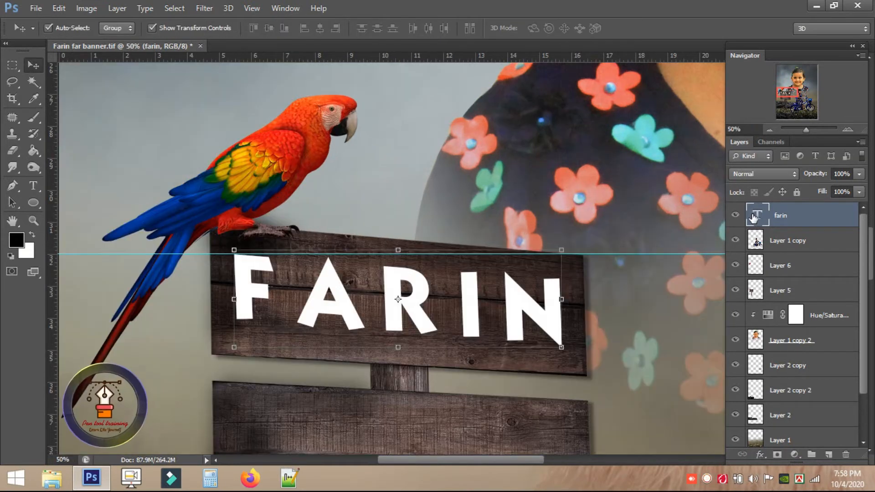
double_click(755, 218)
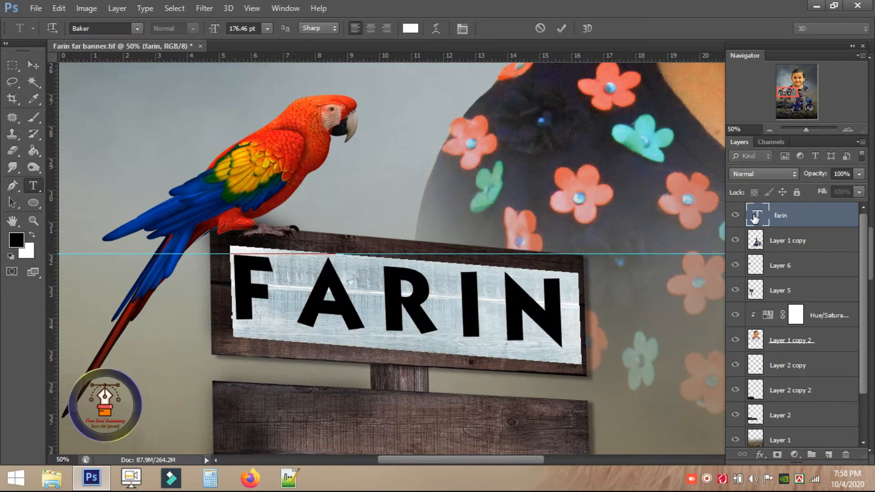
Set FARIN to tracking 0 in the BN Machine font.
click(461, 28)
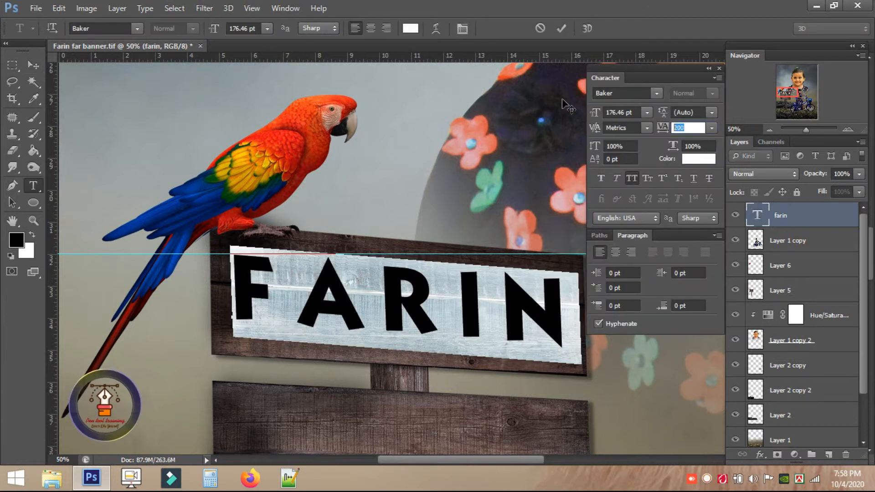
text(0)
click(137, 28)
scroll(137, 228, down, 5)
click(137, 256)
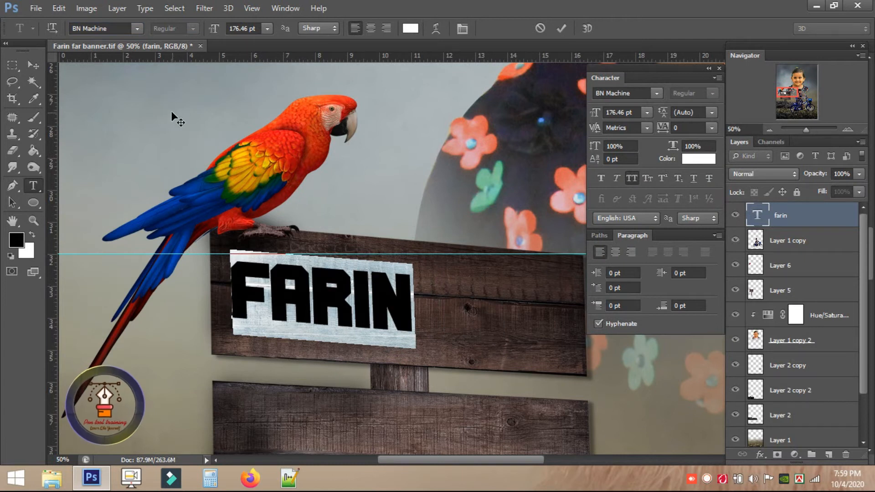
click(33, 65)
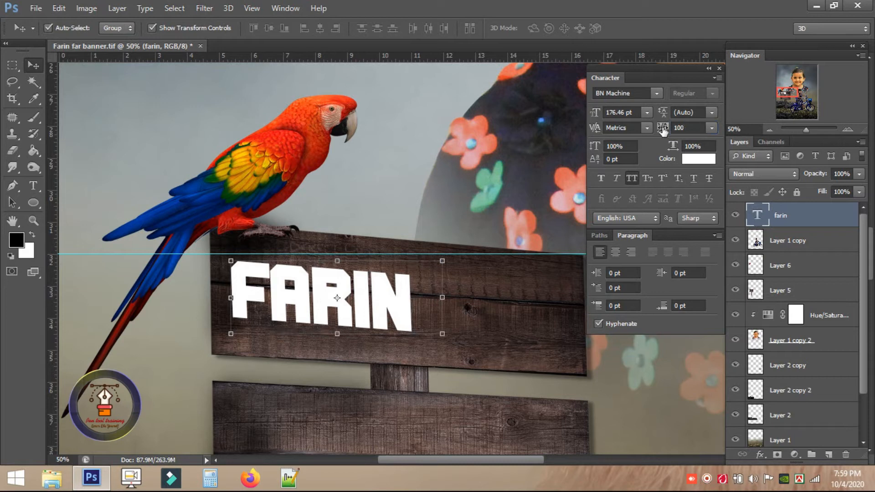
Stretch FARIN wider across the board and add a Drop Shadow effect.
drag(436, 296, 542, 302)
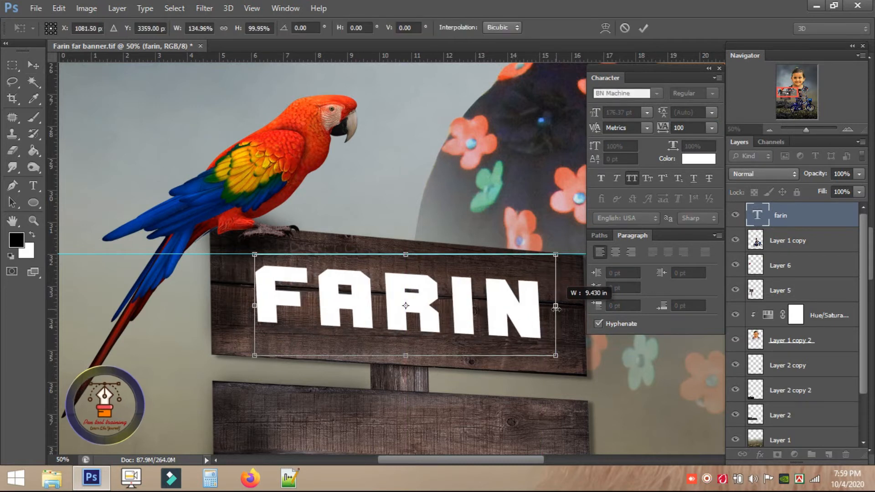
key(Return)
scroll(498, 302, down, 2)
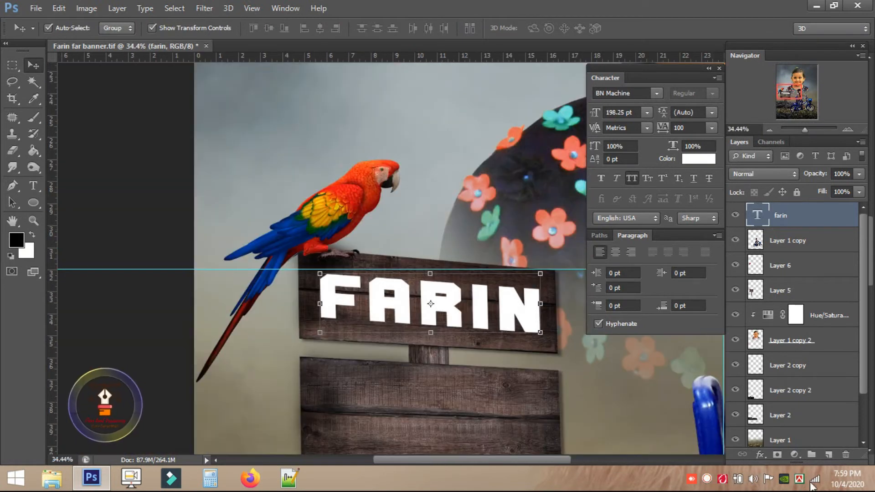
click(760, 454)
click(762, 447)
Add Bevel & Emboss with depth 358 to FARIN and apply the effects.
drag(423, 53, 735, 39)
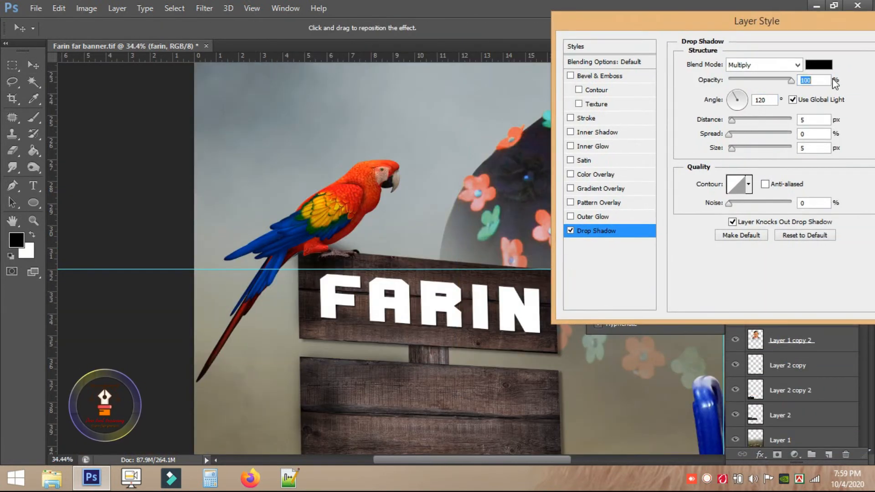
click(598, 75)
drag(741, 96, 751, 97)
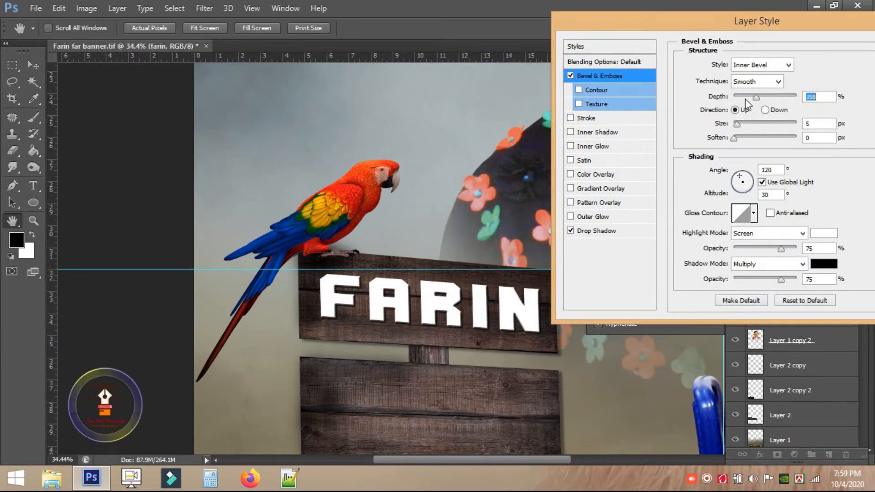
drag(756, 21, 688, 20)
click(853, 55)
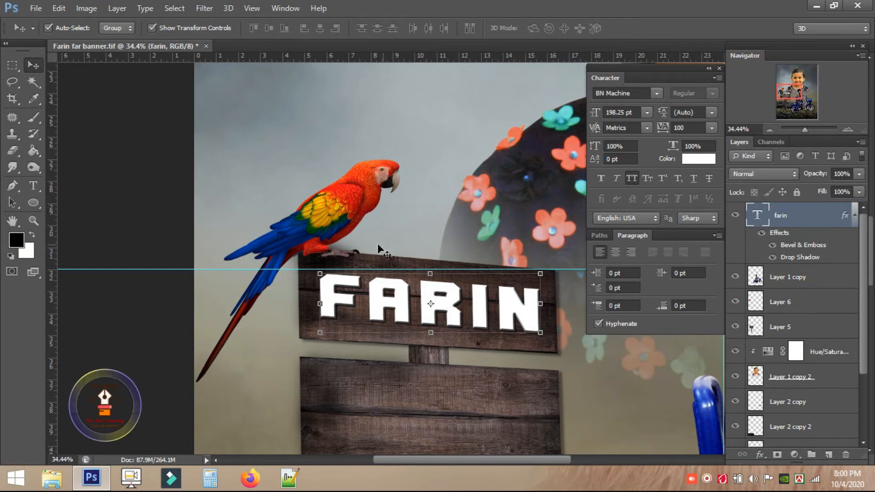
Select the signpost layer, close the Character panel and bring up the Open dialog.
click(419, 401)
scroll(544, 370, down, 4)
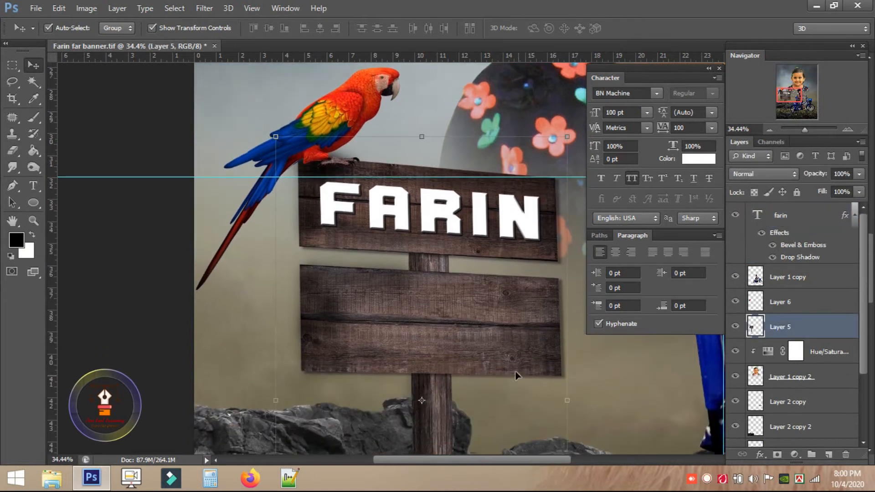
scroll(569, 182, up, 3)
key(l)
click(719, 69)
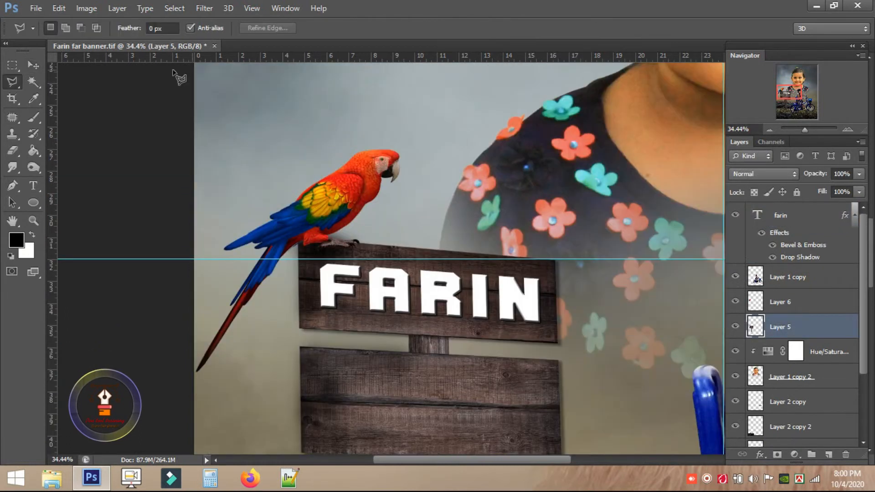
click(36, 9)
click(44, 33)
Open wood texture pexels-fwstudio-172289 and copy it into the banner, scaled onto the sign.
click(779, 90)
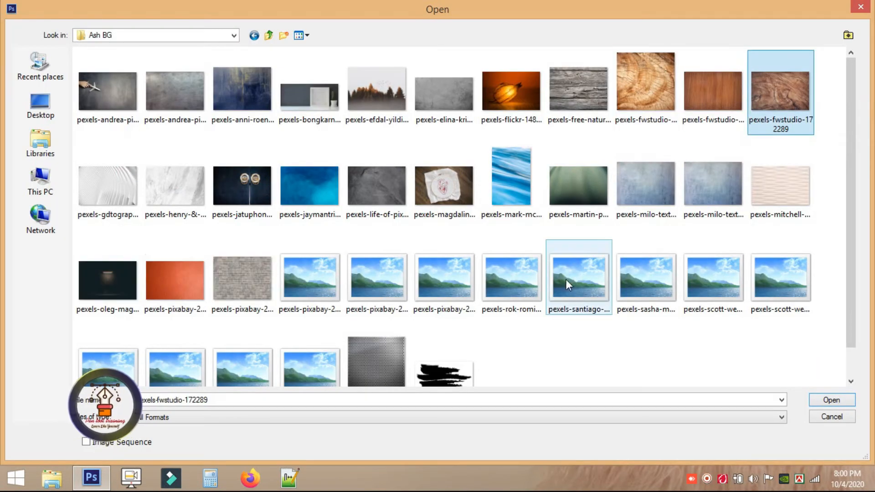
click(831, 400)
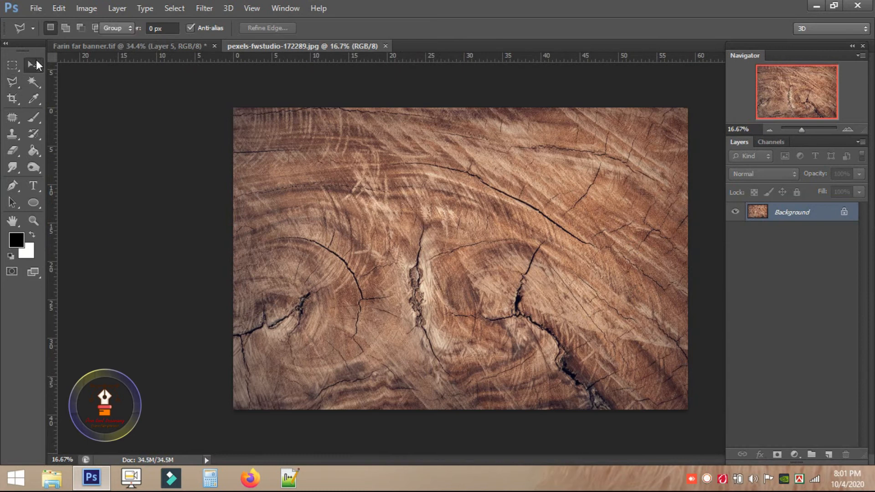
click(32, 65)
drag(108, 48, 339, 264)
scroll(483, 212, down, 3)
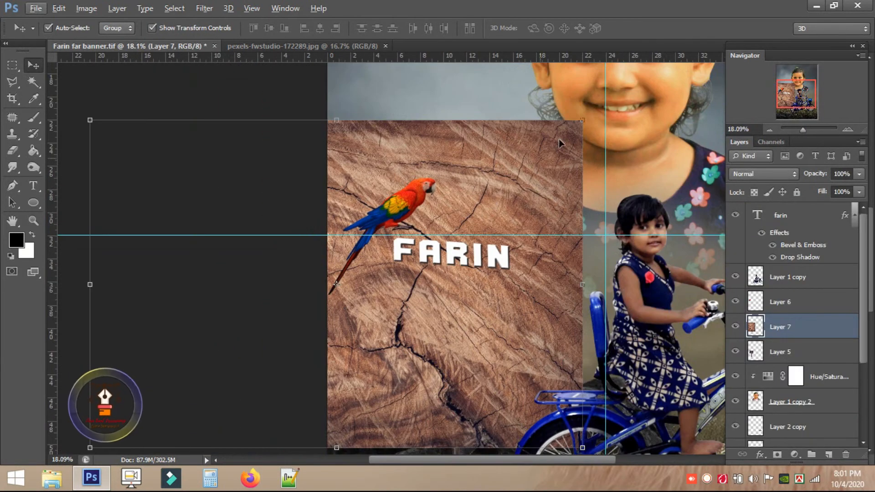
drag(581, 118, 498, 267)
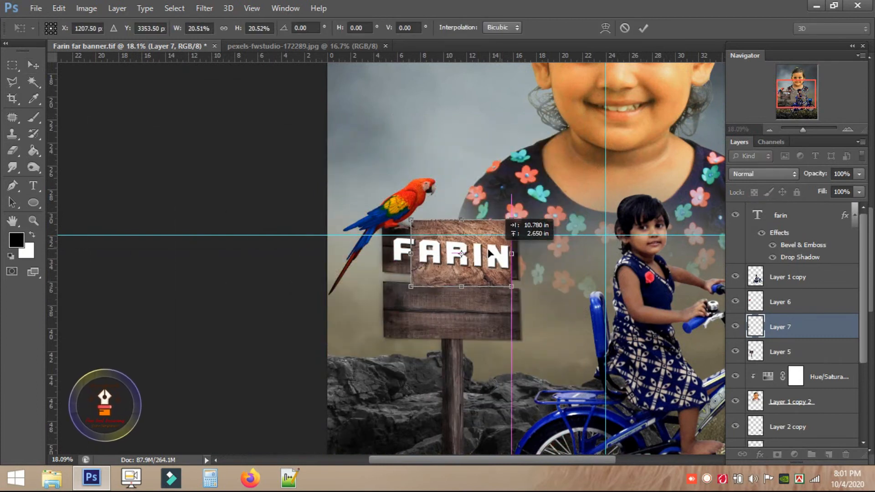
scroll(498, 266, up, 3)
scroll(497, 267, up, 2)
double_click(451, 177)
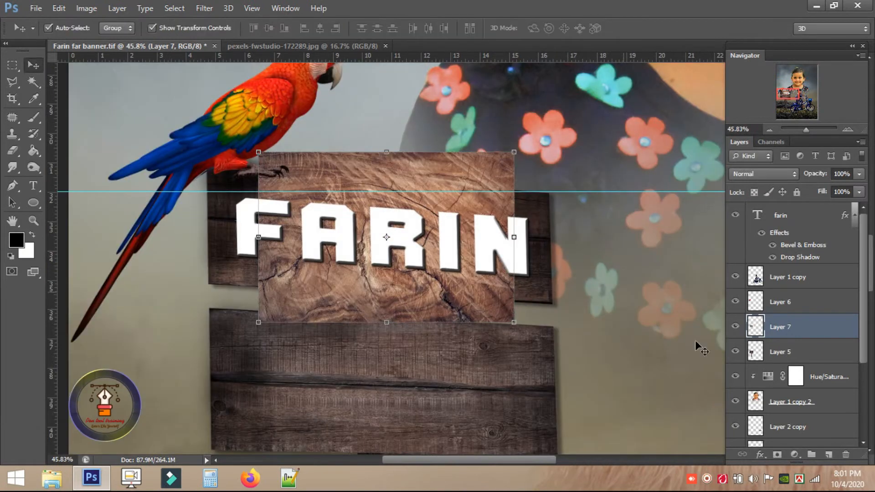
Stack the wood layer above FARIN, widen it, and clip it into the text.
drag(760, 282, 757, 206)
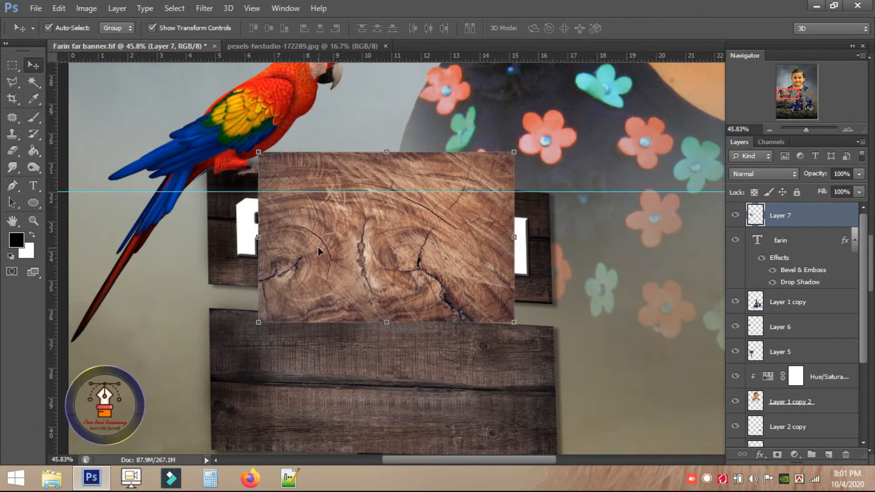
drag(518, 171, 545, 150)
double_click(380, 331)
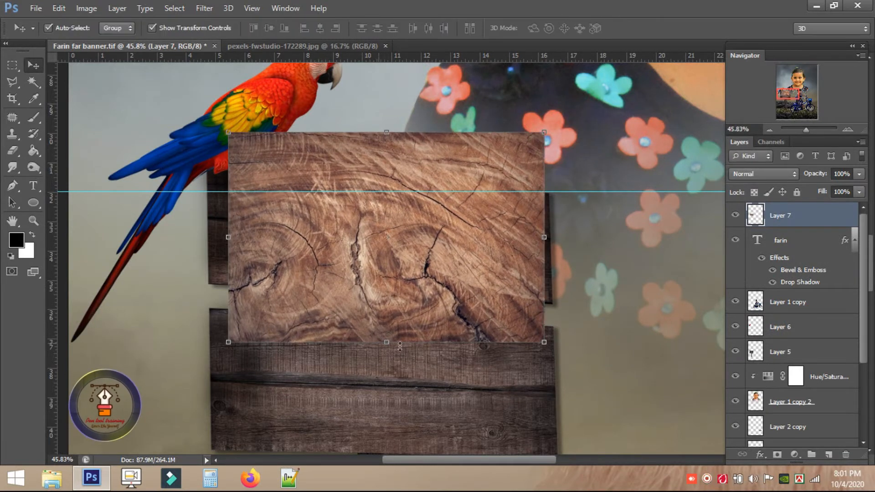
right_click(774, 222)
click(551, 203)
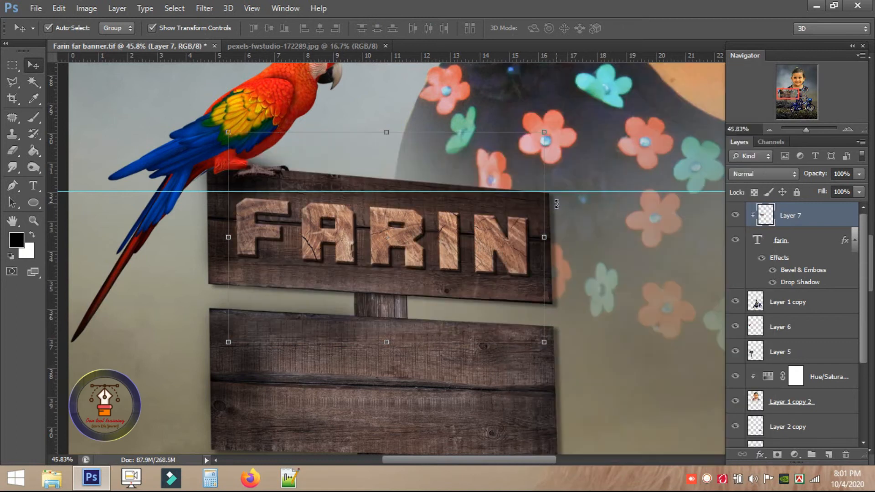
Move the FARIN text down onto the lower signboard.
click(15, 67)
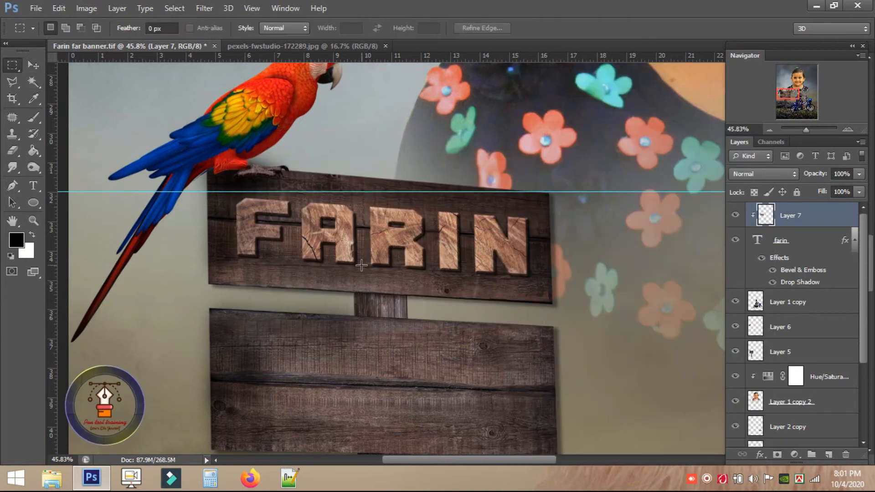
scroll(360, 266, down, 1)
scroll(416, 262, up, 2)
click(33, 65)
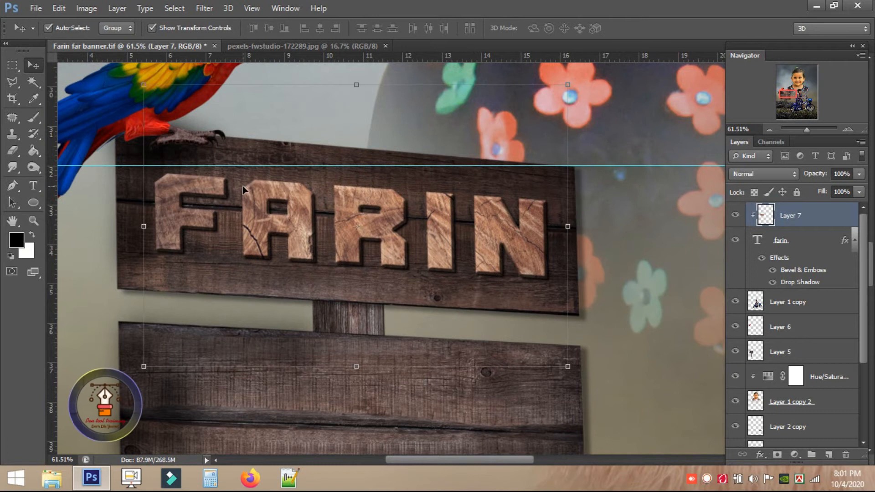
click(790, 241)
drag(384, 228, 401, 351)
Type the girl's full name on the upper board, split onto two lines.
key(t)
click(236, 124)
drag(312, 176, 289, 194)
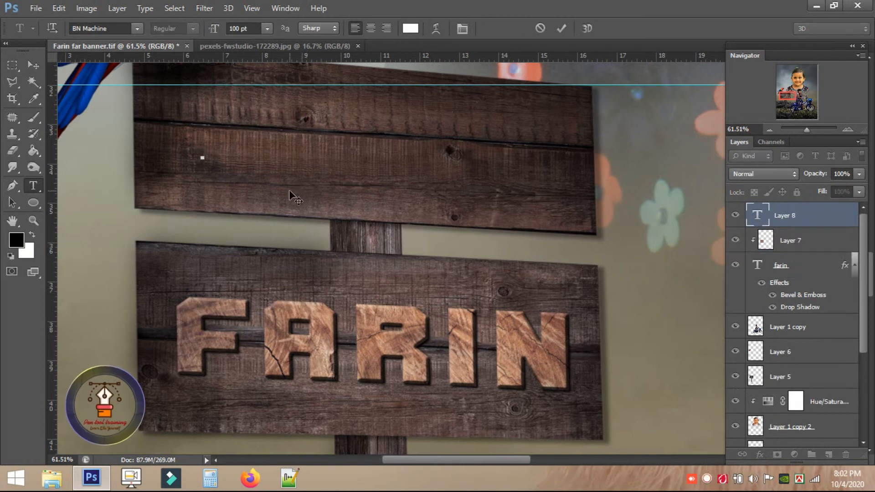
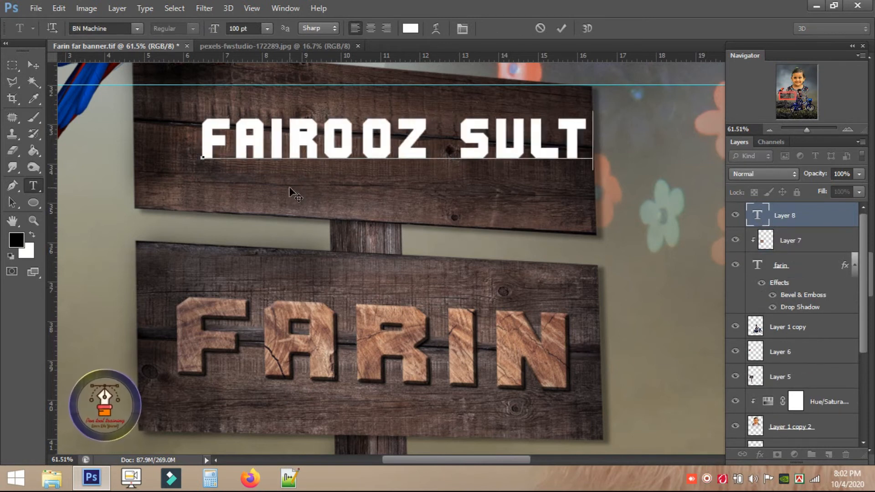
click(459, 140)
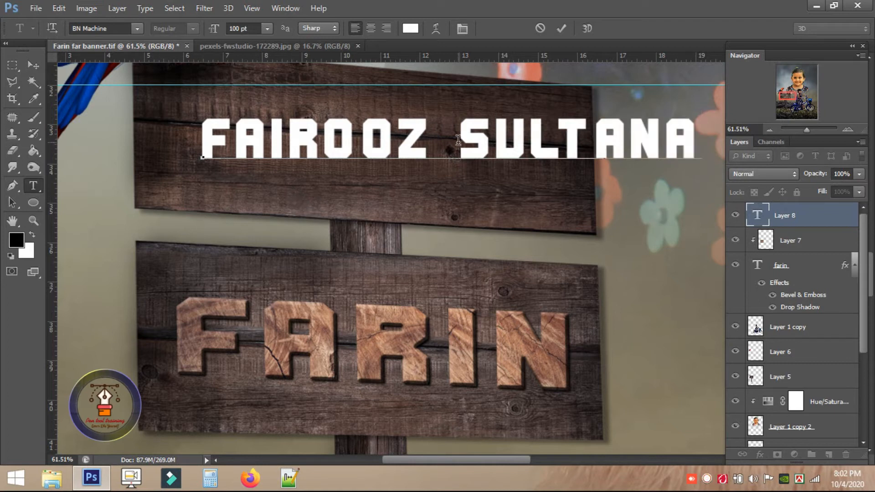
key(Return)
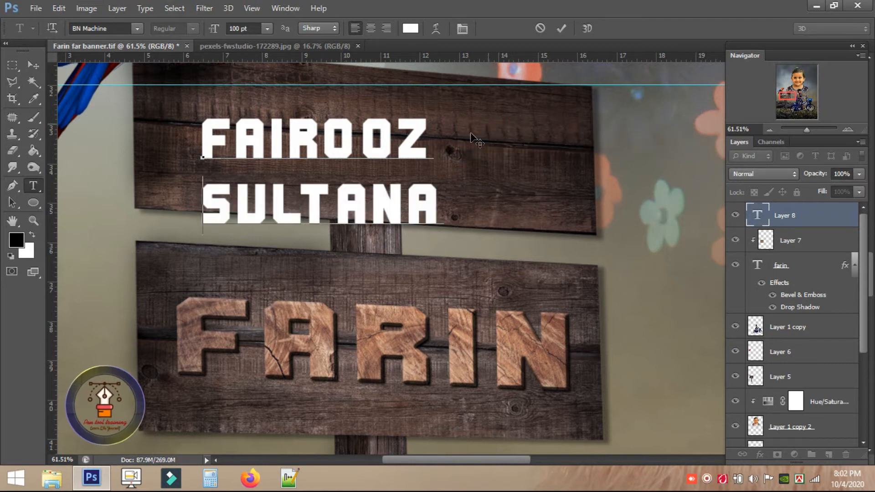
Reposition the name text and tilt it to match the upper board.
click(32, 64)
drag(401, 101, 455, 77)
scroll(466, 200, up, 1)
scroll(466, 200, up, 1)
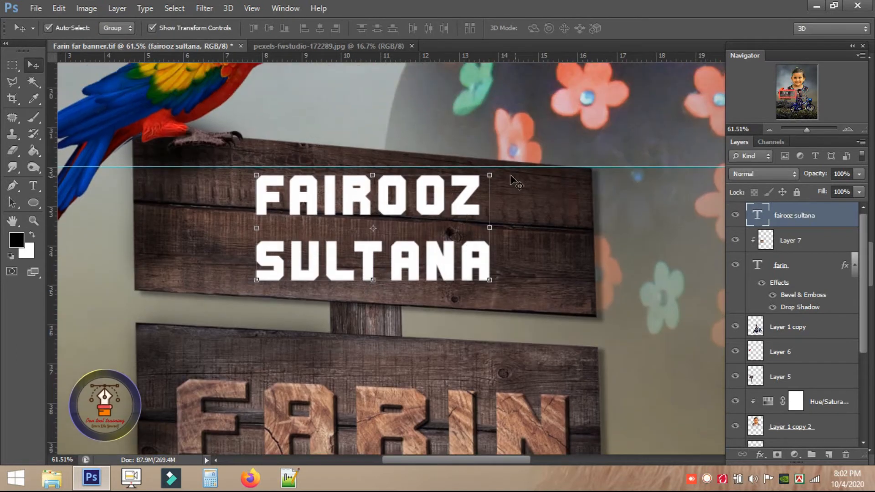
key(ctrl+t)
drag(519, 174, 529, 171)
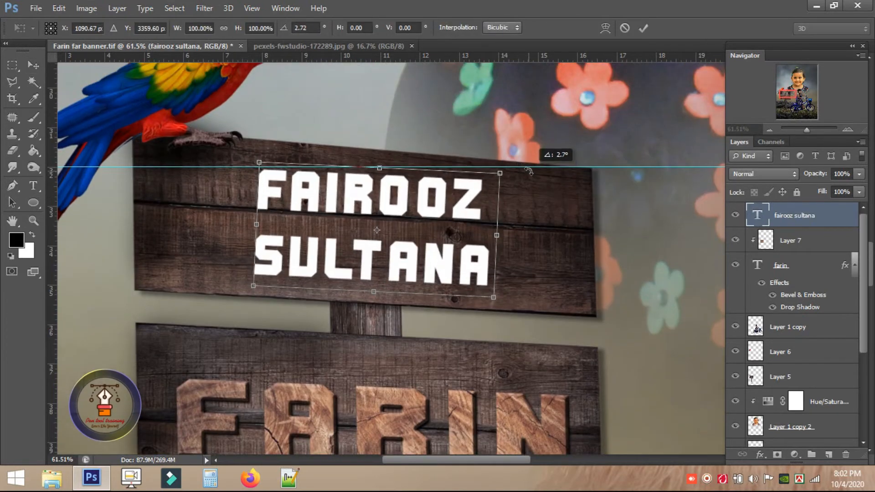
key(Return)
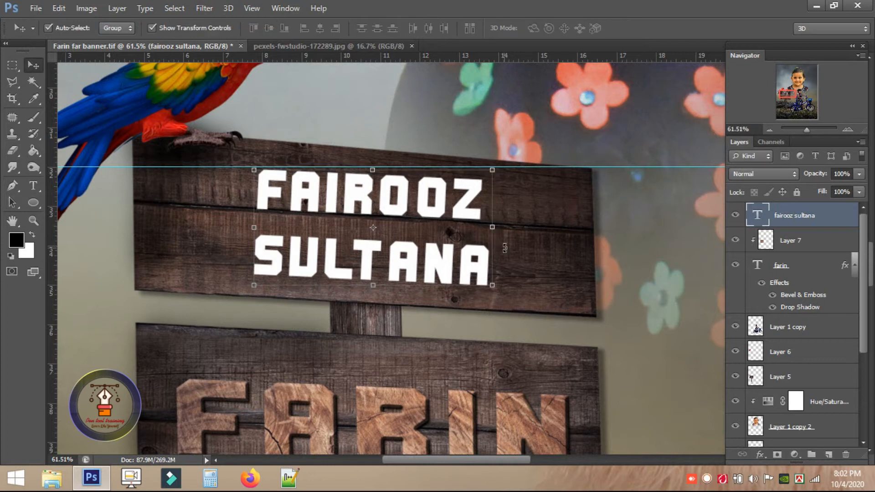
Set the name text's letter spacing (tracking) to 200.
double_click(756, 215)
click(462, 29)
double_click(681, 128)
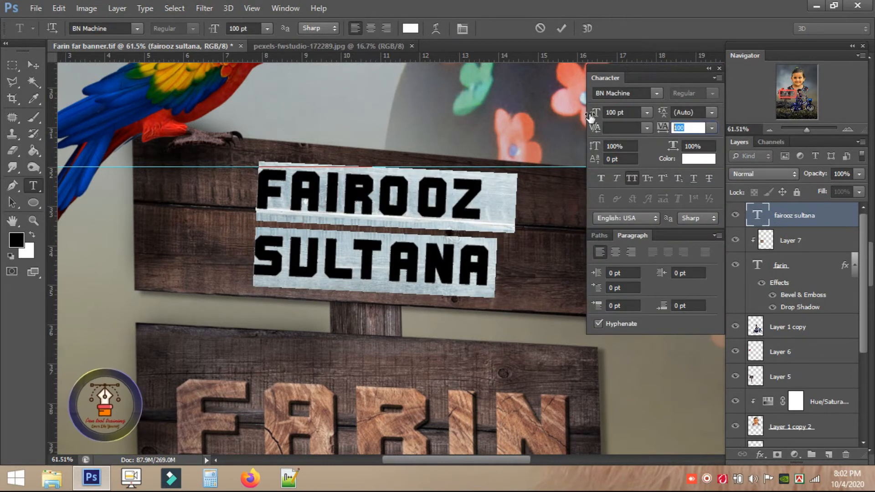
text(200)
key(Return)
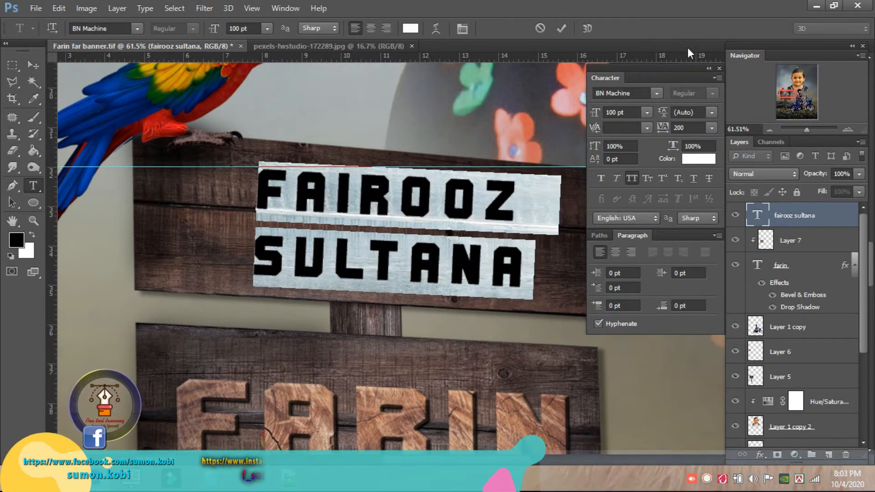
click(719, 68)
click(33, 65)
Slant the name text slightly sideways with Free Transform.
key(ctrl+t)
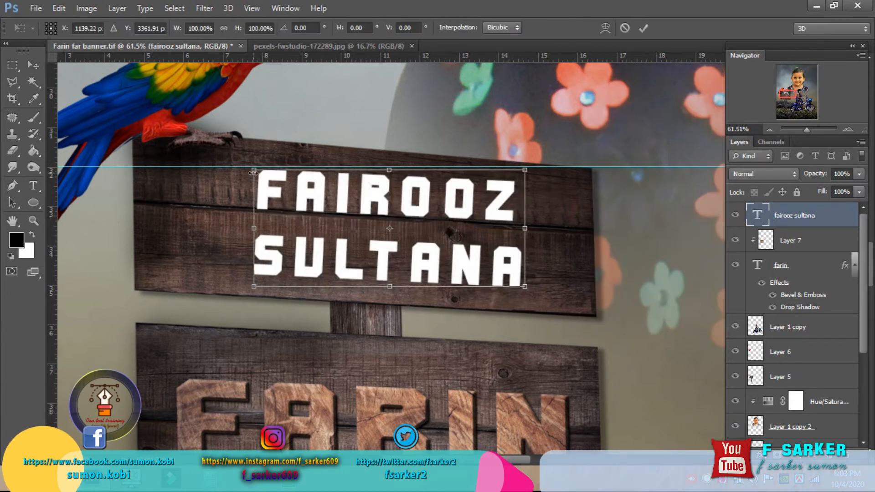
mouse_move(538, 163)
mouse_down()
mouse_move(515, 160)
mouse_move(529, 159)
mouse_up()
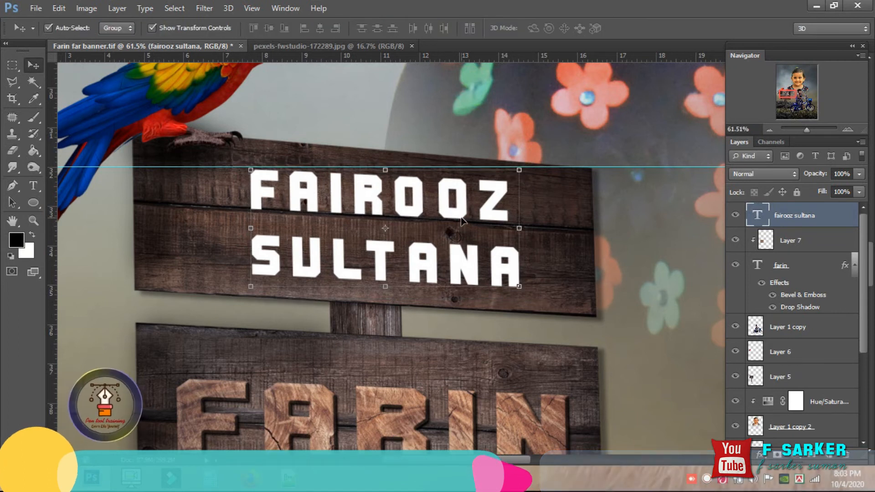
key(Return)
scroll(546, 161, down, 3)
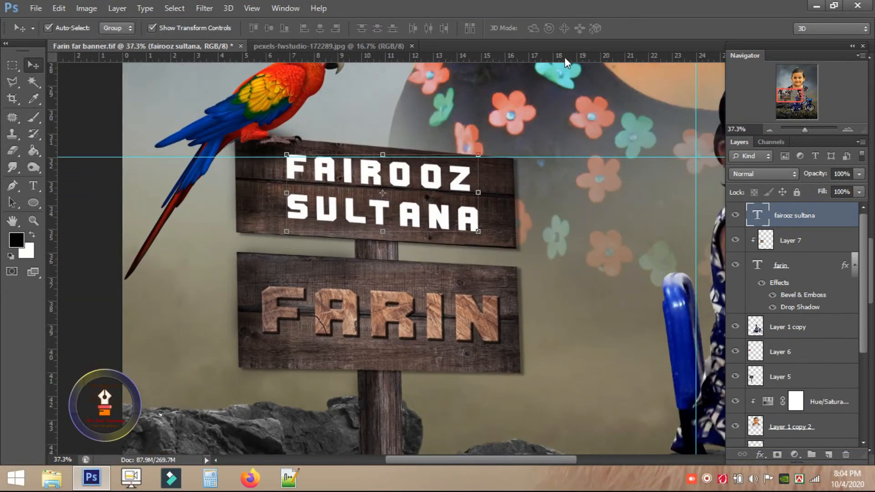
click(360, 45)
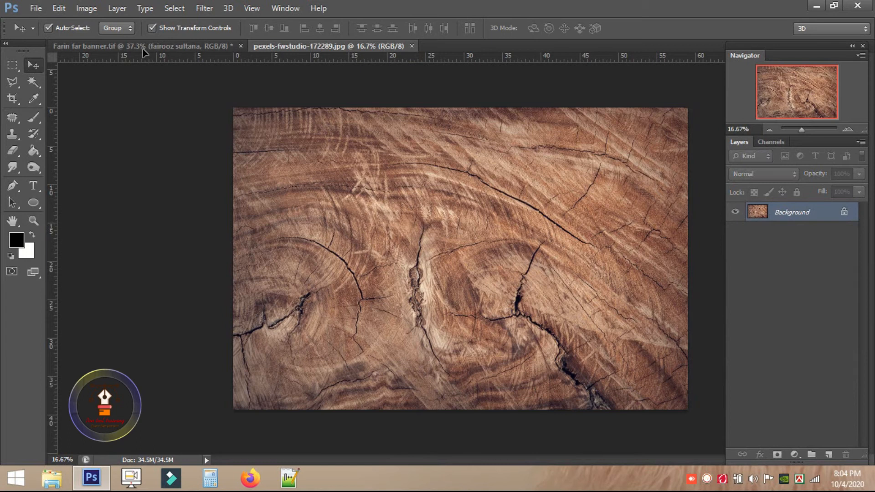
Copy the wood texture into the banner, shrunk to about half and placed over the upper board.
click(142, 47)
drag(337, 166, 338, 169)
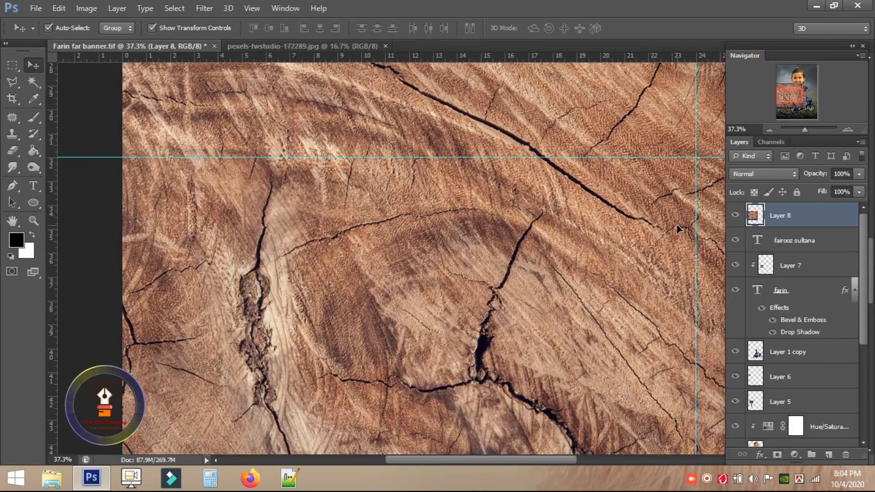
scroll(264, 247, down, 5)
drag(576, 88, 380, 219)
drag(340, 239, 353, 216)
scroll(353, 216, up, 7)
key(Return)
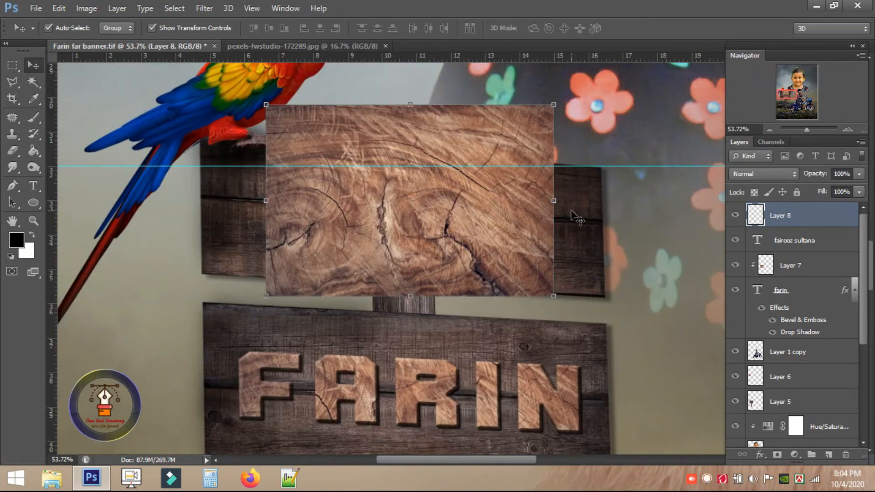
Clip the wood texture into the name text and add a Drop Shadow to it.
right_click(788, 212)
click(578, 199)
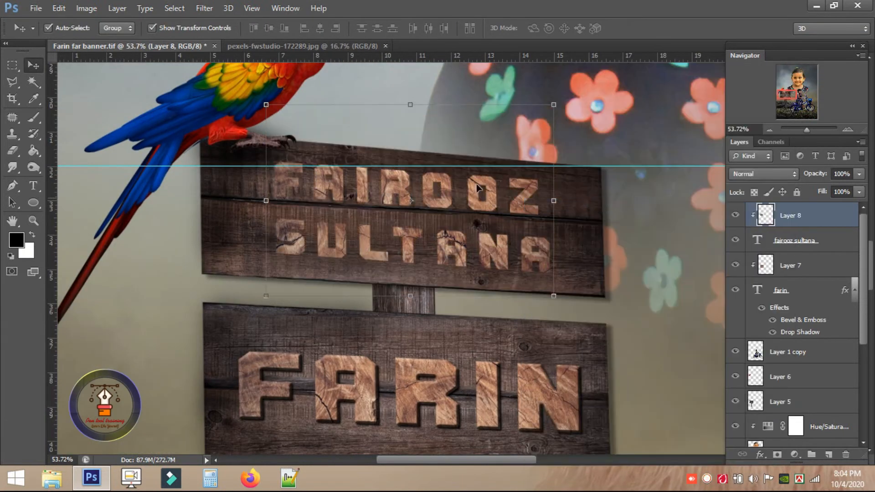
click(793, 242)
click(759, 454)
click(764, 447)
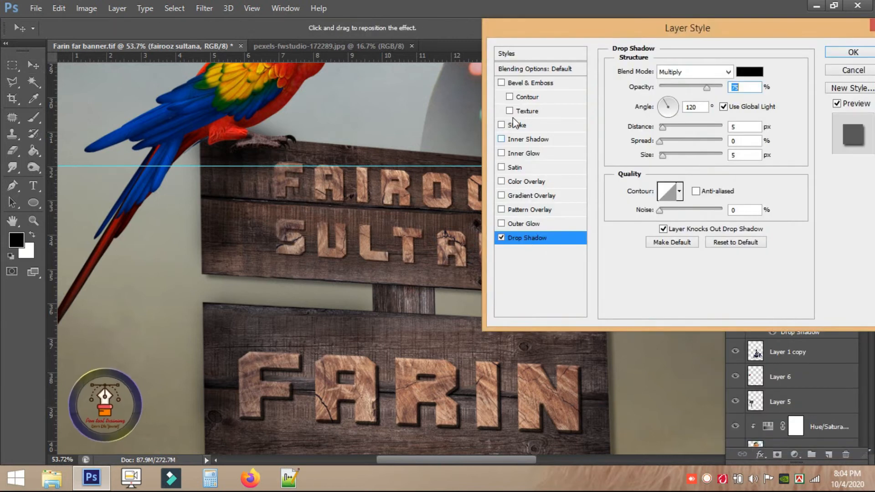
click(529, 82)
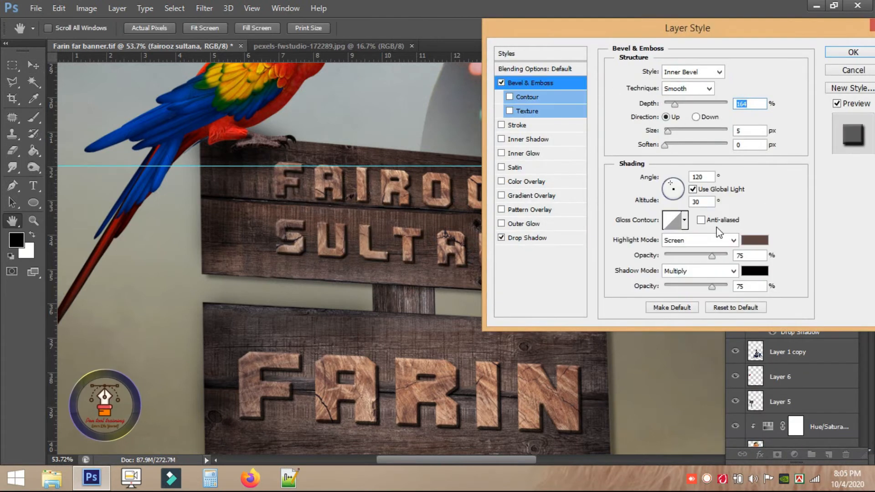
key(Return)
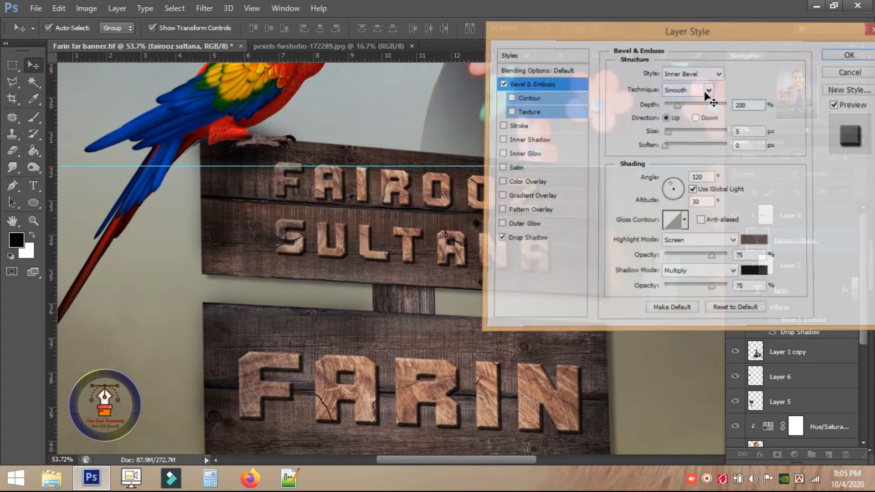
scroll(208, 157, down, 2)
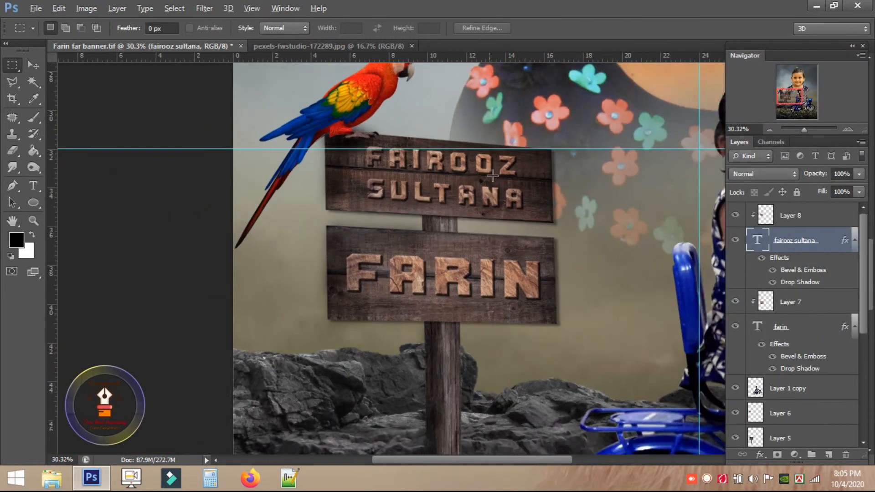
scroll(207, 157, up, 1)
Brighten the FARIN wood texture layer with Levels (midtone 0.94, white 245).
key(alt+bracketleft)
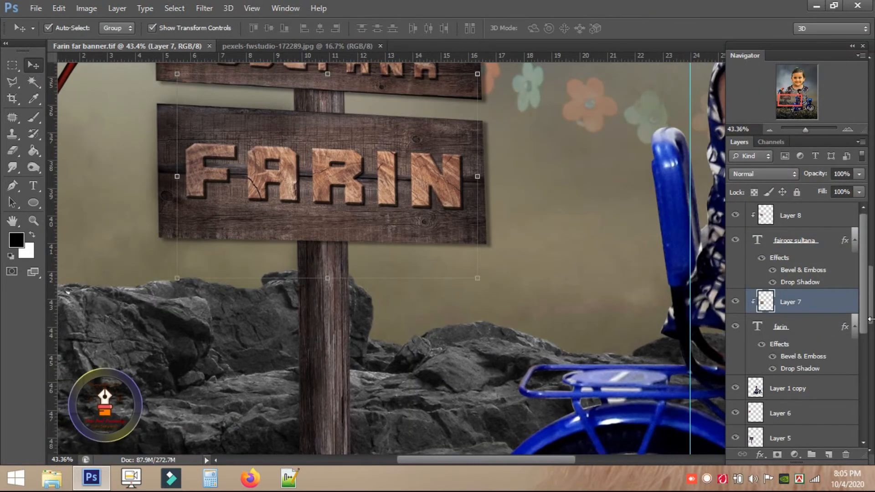
key(ctrl+l)
mouse_move(569, 232)
mouse_down()
mouse_move(589, 231)
mouse_move(552, 231)
mouse_move(577, 236)
mouse_up()
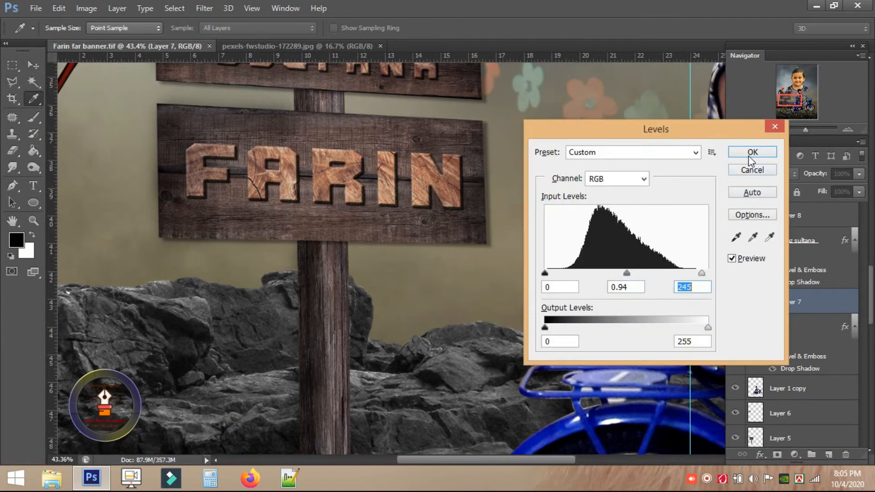
key(Return)
key(v)
scroll(542, 182, down, 3)
scroll(533, 210, up, 3)
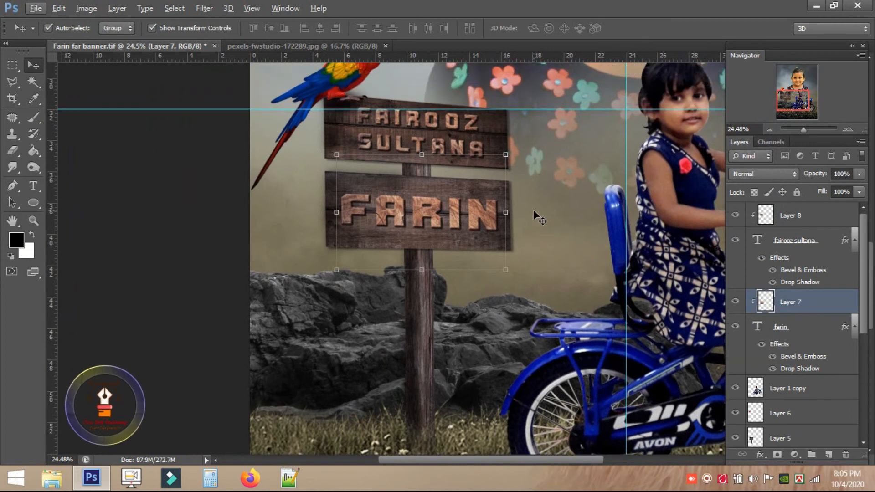
click(438, 145)
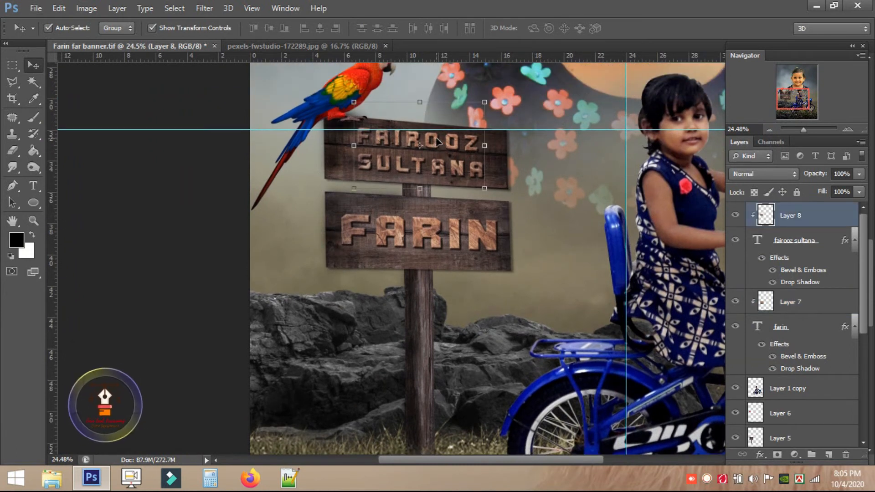
key(ctrl+l)
click(760, 155)
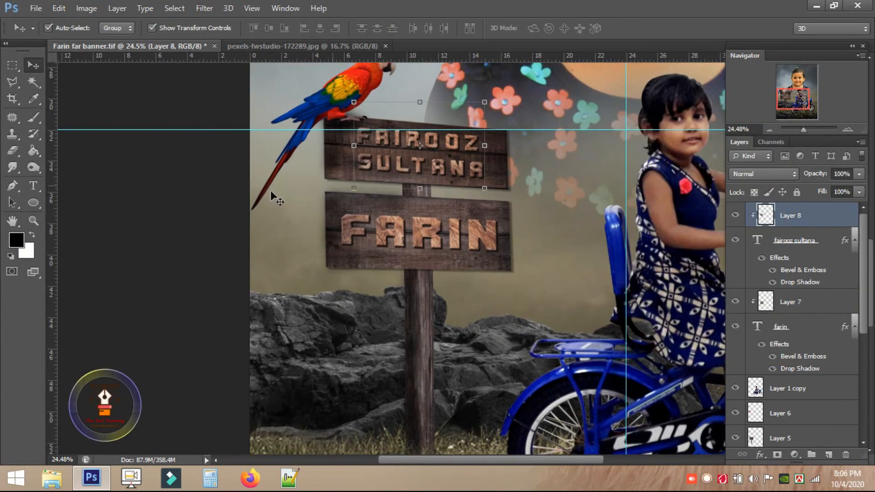
click(407, 265)
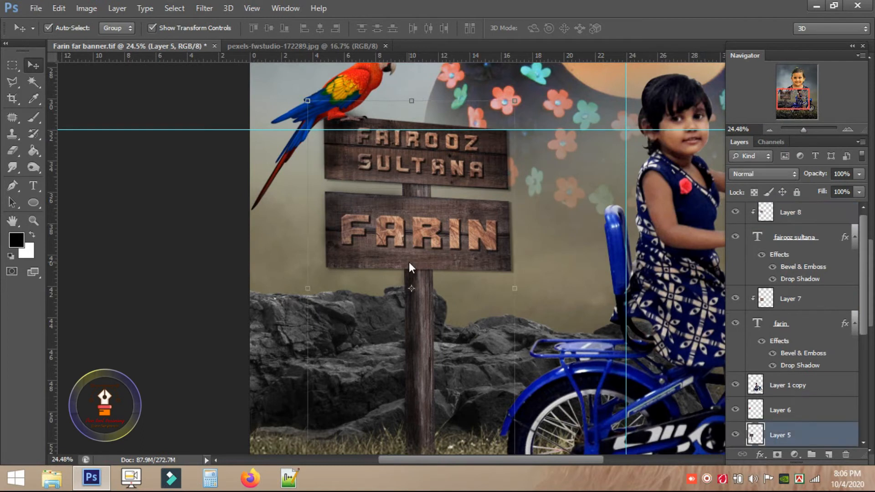
Brighten the signpost with Levels white input 222, then target Yellows in Selective Color.
key(ctrl+l)
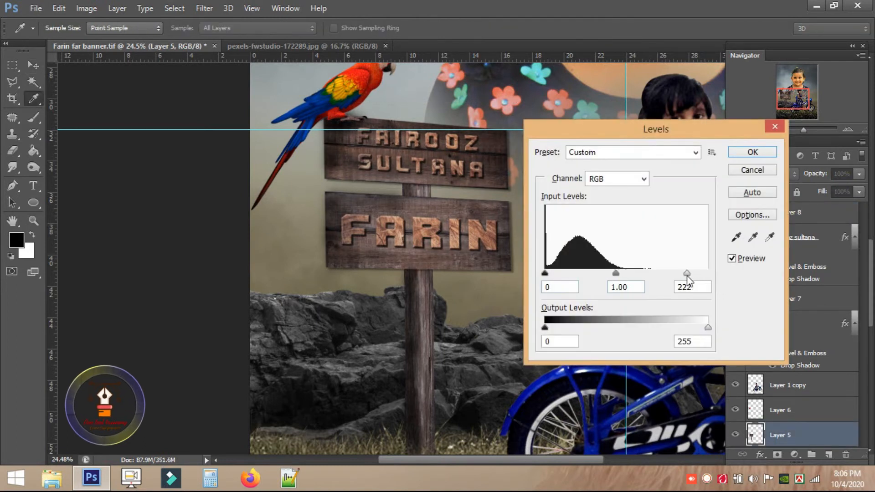
click(752, 153)
click(86, 9)
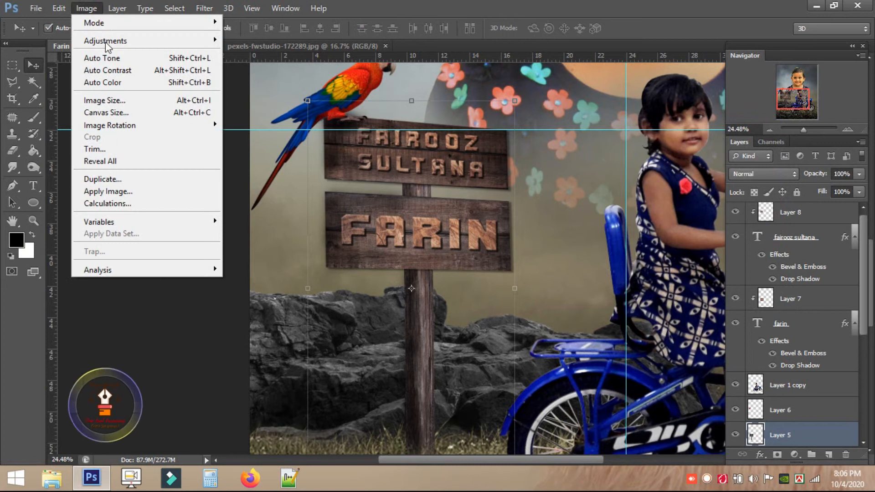
mouse_move(106, 44)
click(282, 234)
click(577, 126)
click(565, 152)
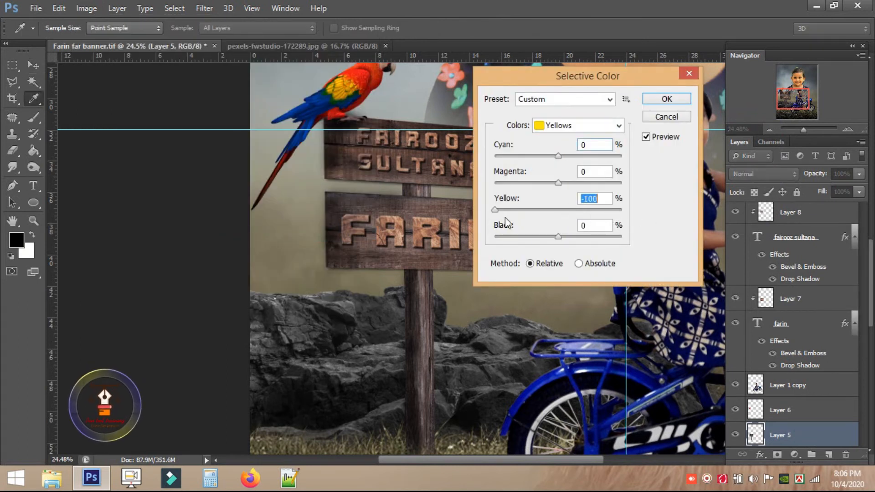
Reduce yellow in the Yellows range, shift Reds toward cyan, and apply Selective Color.
drag(603, 78, 677, 87)
click(638, 108)
click(632, 142)
click(647, 134)
click(633, 148)
drag(631, 165, 664, 167)
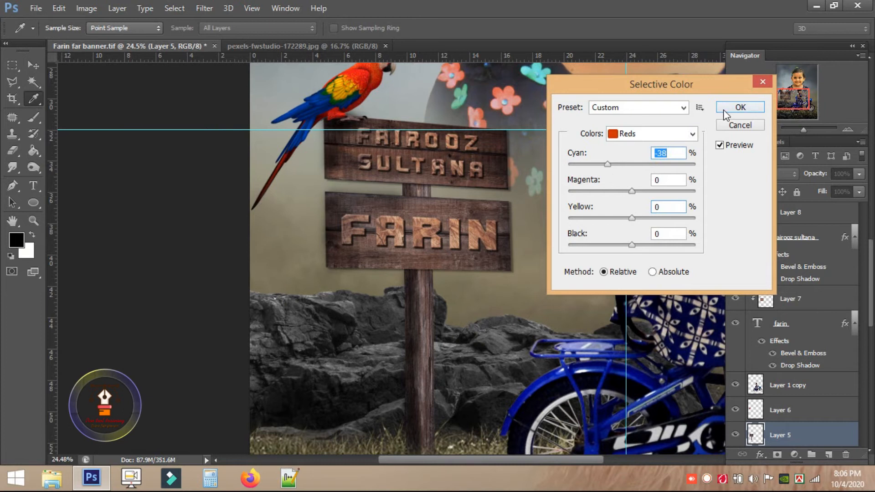
click(740, 107)
key(m)
scroll(544, 242, down, 3)
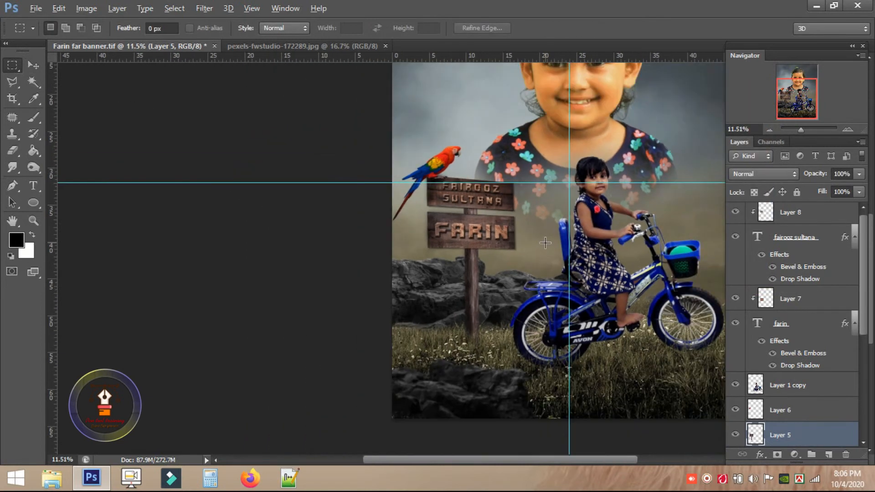
Open the leaf images s6, s7 and s8 together.
scroll(545, 242, down, 1)
click(32, 9)
click(41, 34)
ctrl+click(645, 85)
ctrl+click(713, 92)
key(Return)
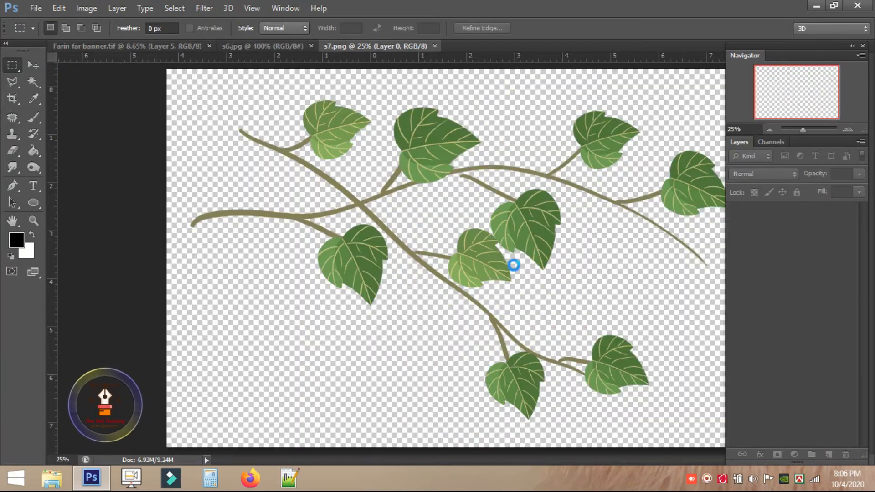
Copy the s7.png watercolour leaves into the Farin banner and close s7.png.
click(343, 47)
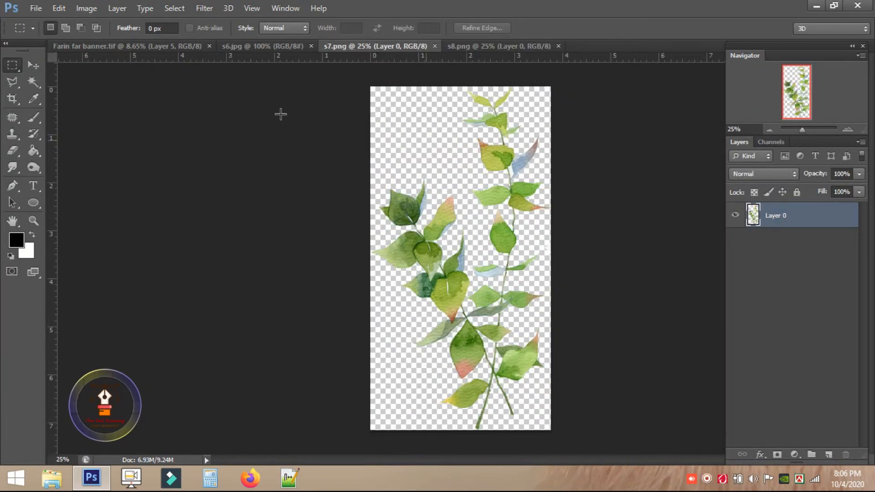
click(38, 67)
drag(472, 125, 378, 325)
click(428, 45)
click(440, 46)
click(420, 44)
drag(419, 141, 370, 266)
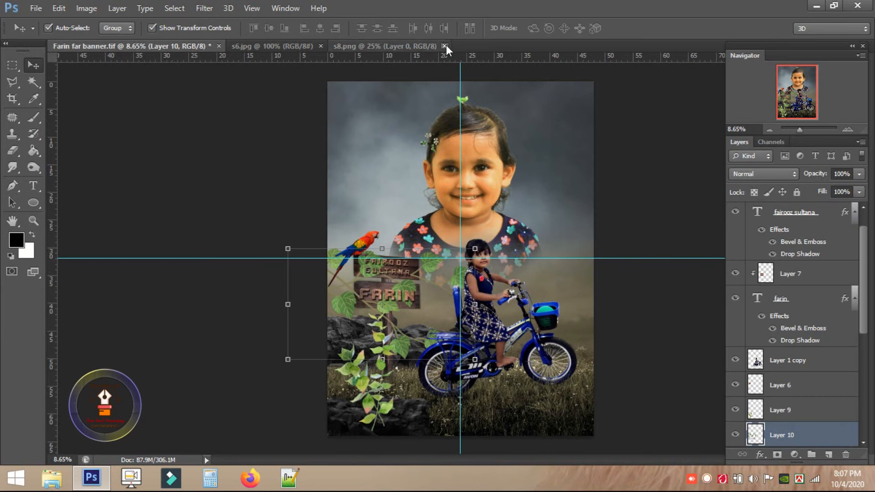
scroll(406, 259, up, 4)
drag(138, 243, 194, 278)
drag(429, 301, 543, 137)
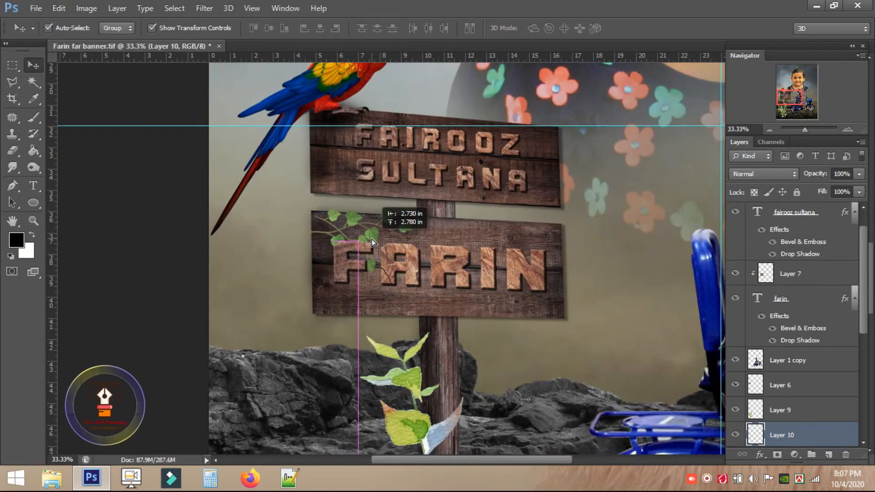
key(ctrl+bracketright)
key(ctrl+bracketright)
key(ctrl+bracketright)
key(ctrl+bracketright)
Flip the ivy sprig horizontally and duplicate it for the FARIN sign.
right_click(543, 137)
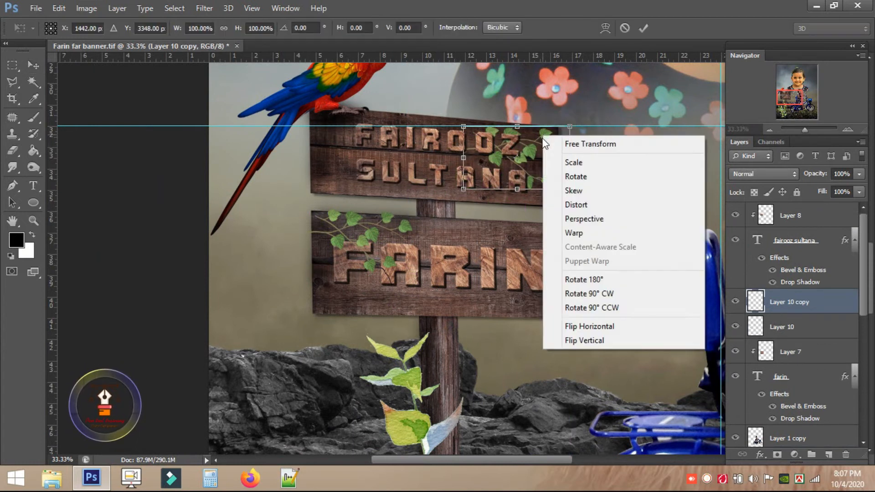
click(610, 327)
key(ctrl+j)
key(ctrl+plus)
key(ctrl+plus)
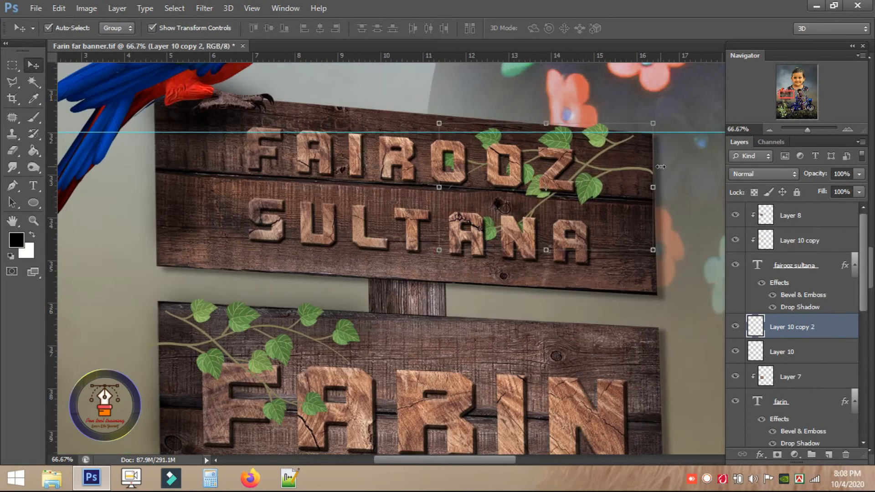
click(197, 310)
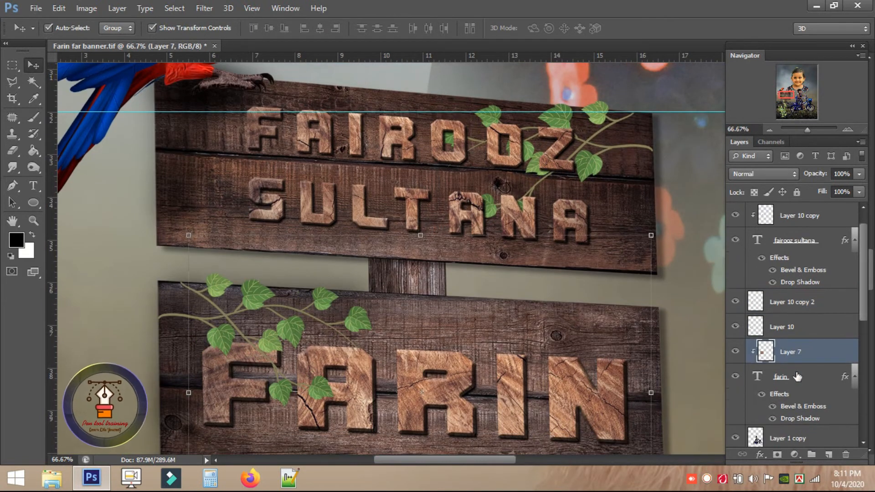
scroll(797, 376, down, 1)
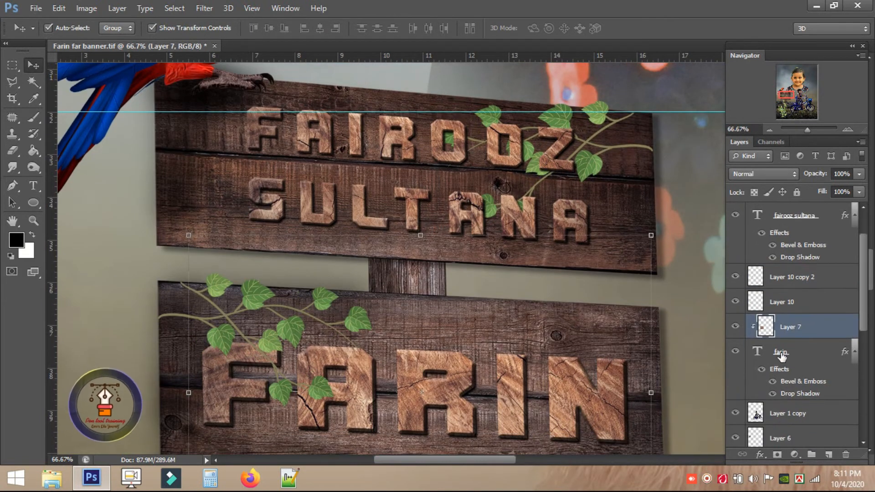
Group Layer 7 and the farin text layer into a group named 'farin'.
shift+click(780, 353)
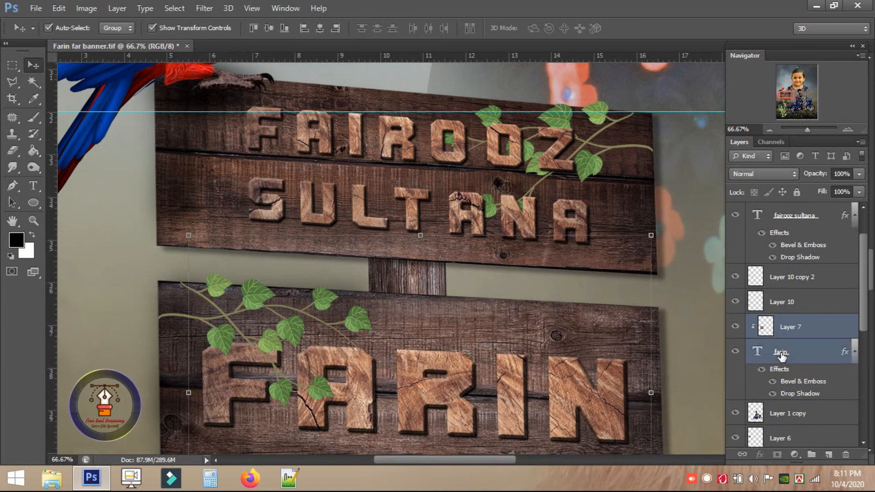
key(ctrl+g)
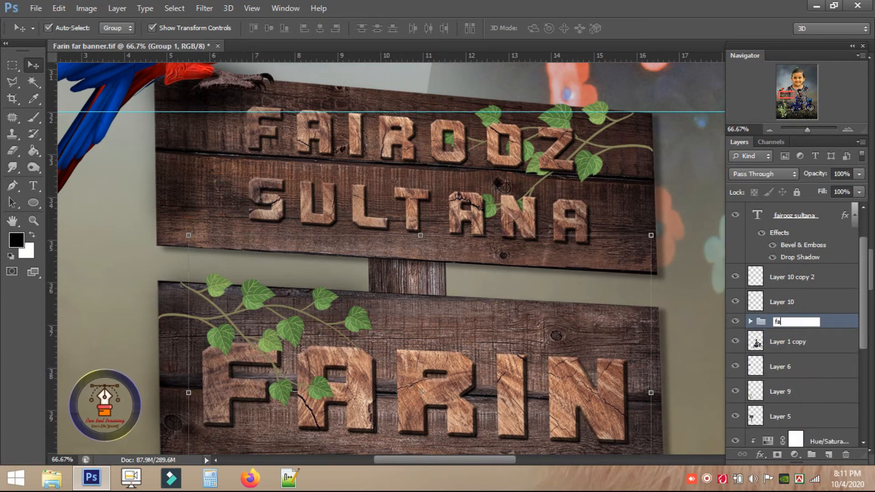
click(784, 322)
text(farin)
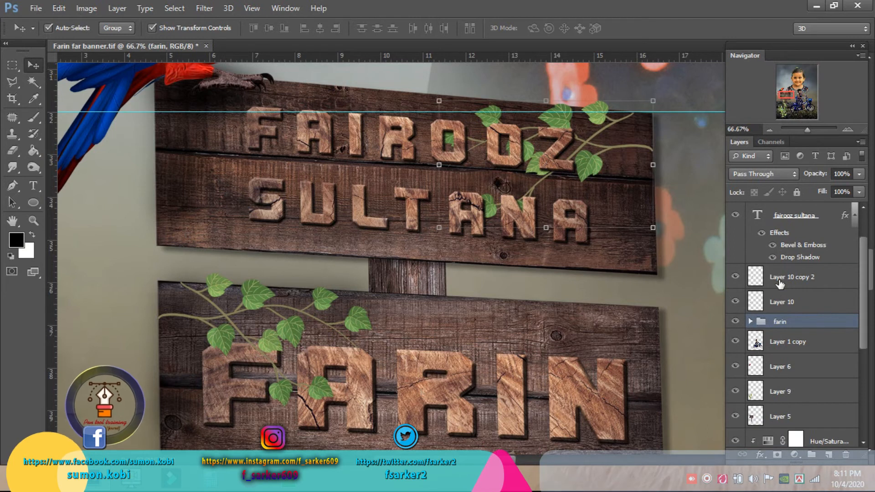
click(736, 279)
click(761, 233)
scroll(761, 265, up, 1)
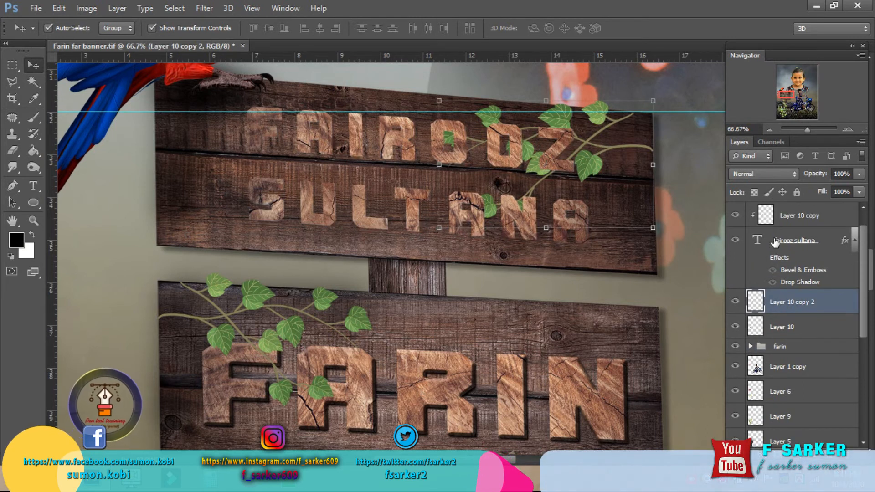
click(760, 258)
scroll(766, 228, up, 1)
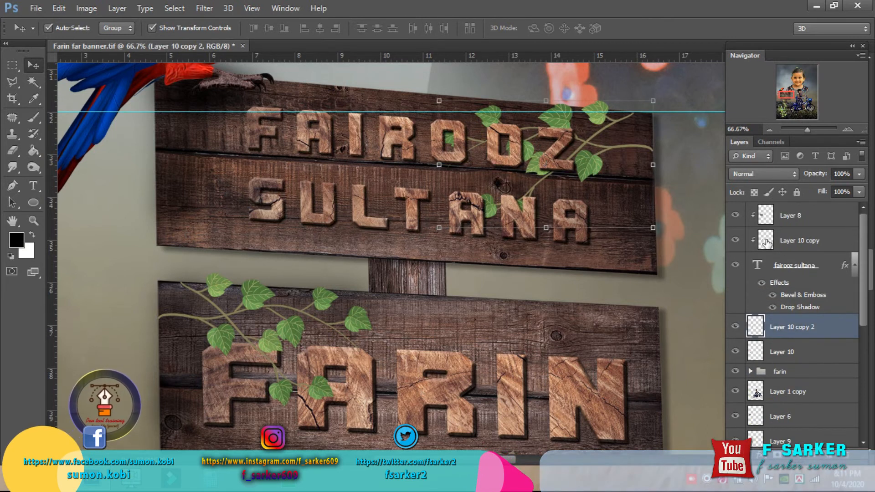
click(769, 214)
shift+click(780, 268)
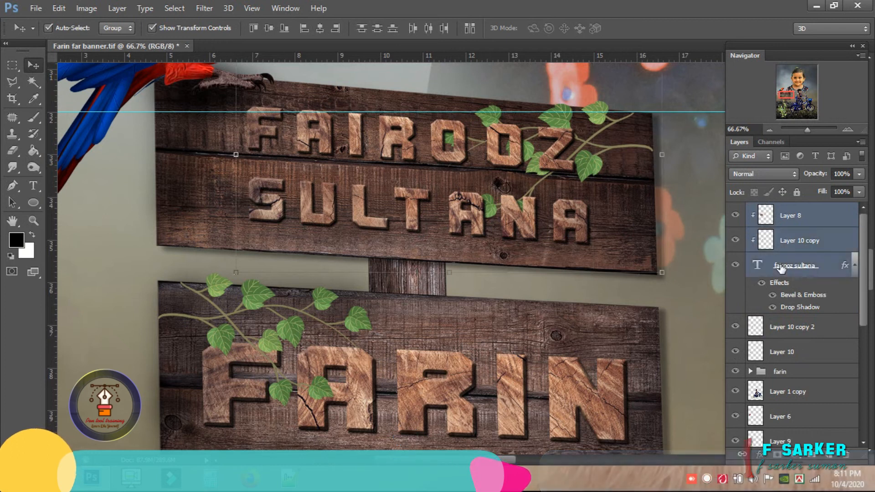
key(ctrl+g)
double_click(777, 211)
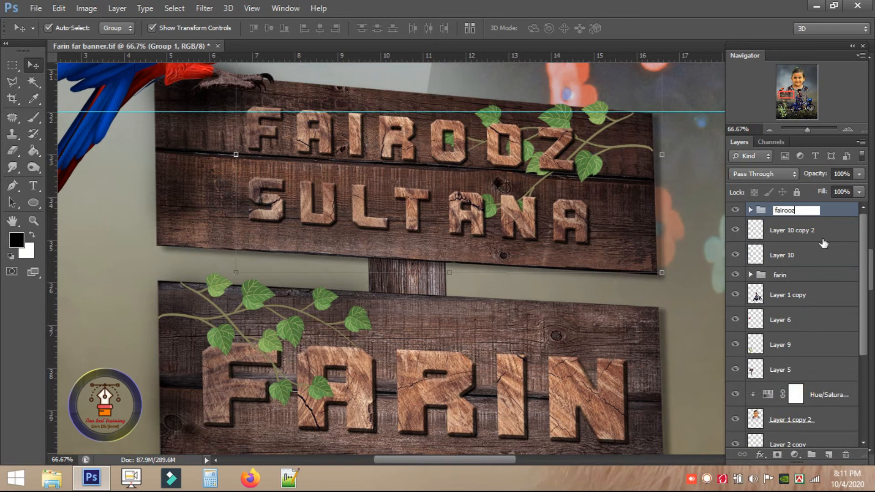
key(Return)
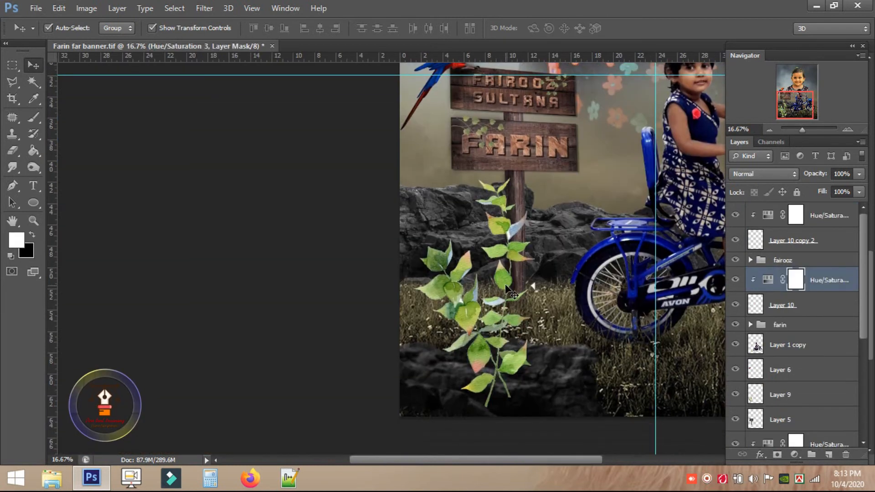
Scale the watercolour leaf plant to about 39% and set it against the signpost base.
drag(505, 286, 532, 263)
key(ctrl+t)
drag(577, 154, 531, 210)
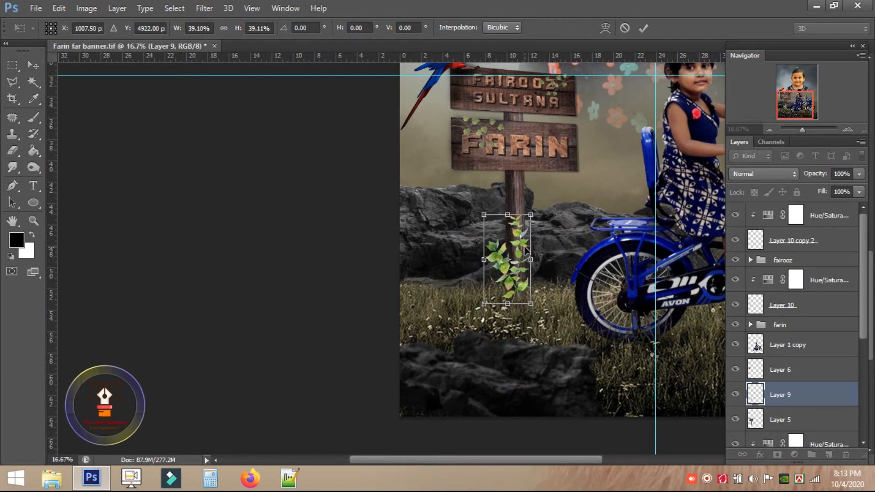
key(Return)
key(ctrl+plus)
key(ctrl+plus)
key(ctrl+plus)
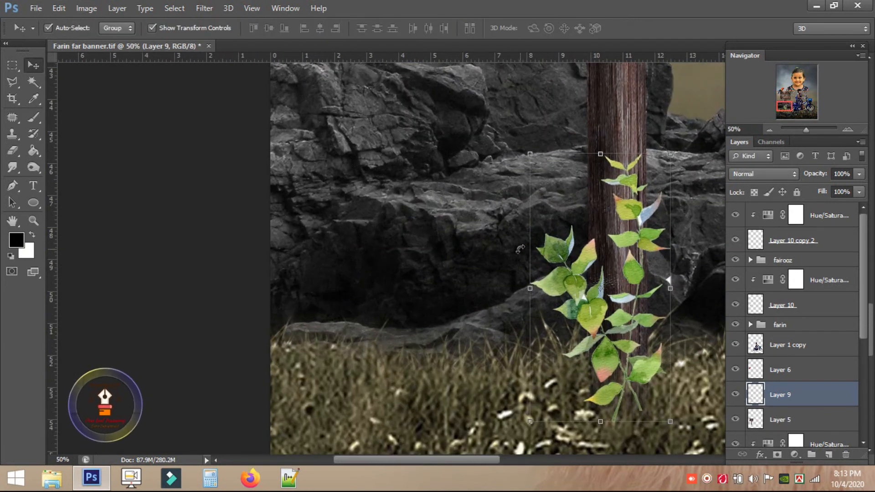
drag(463, 153, 318, 66)
drag(475, 304, 496, 309)
Mute the plant with a clipped Hue/Saturation adjustment and lower its opacity to 69%.
key(e)
click(793, 455)
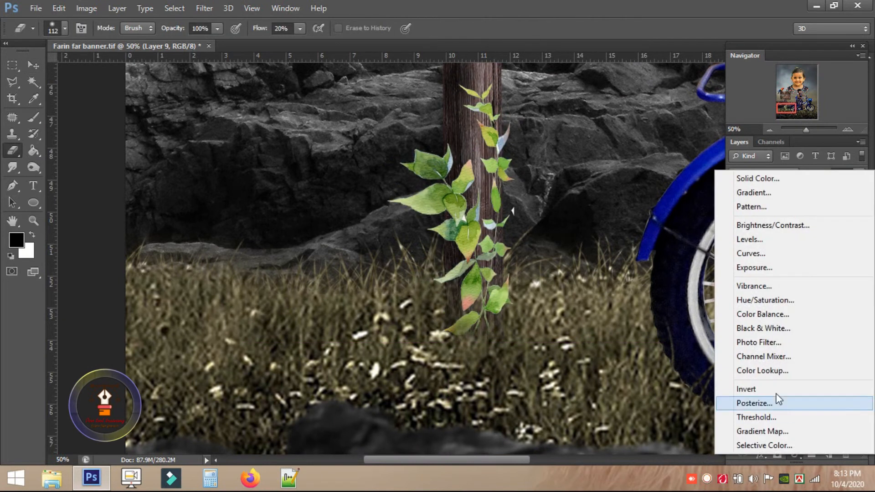
click(763, 302)
key(ctrl+alt+g)
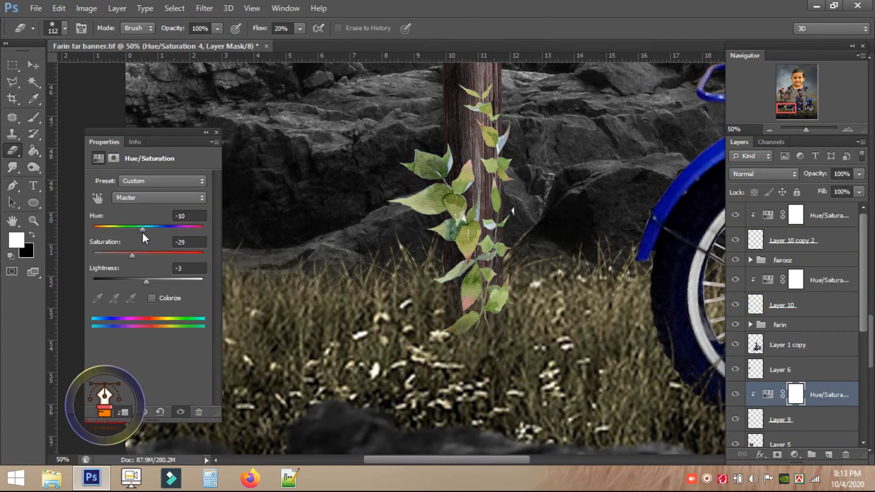
click(217, 132)
click(858, 174)
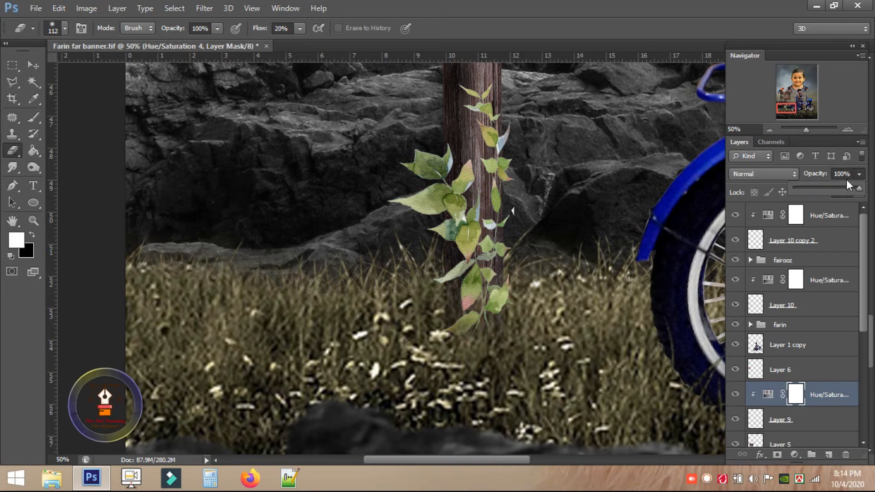
key(alt+[)
drag(827, 189, 838, 185)
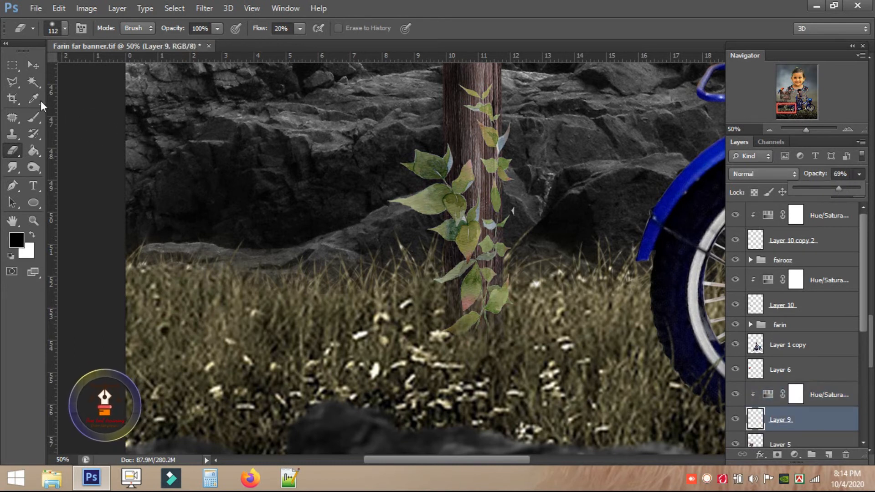
key(m)
scroll(512, 269, down, 8)
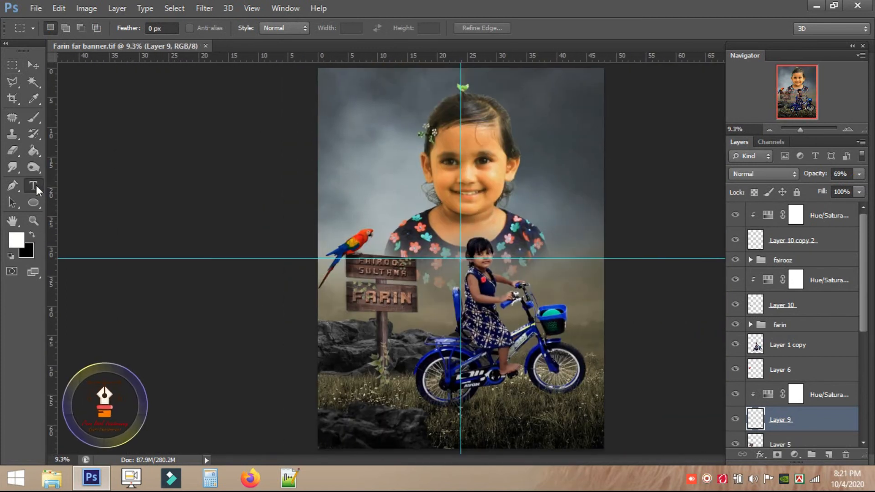
Set the Type tool to Arial and start typing the WISHING caption on the grass.
click(32, 186)
click(137, 28)
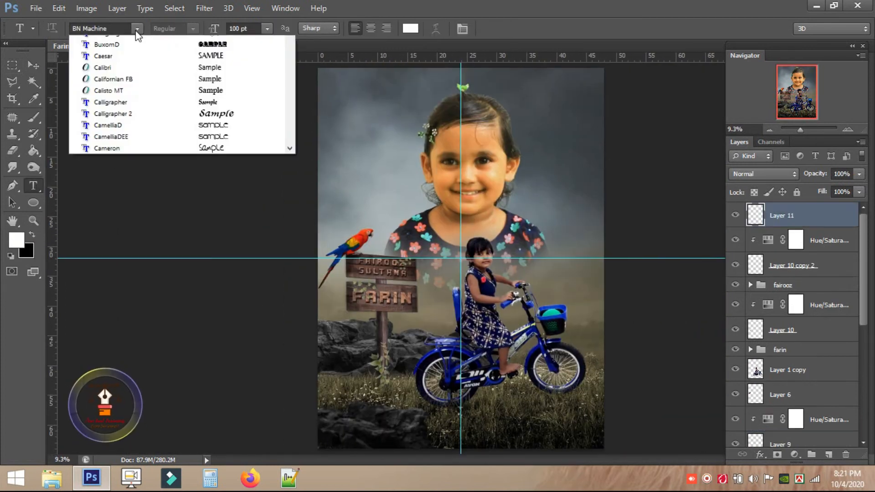
drag(286, 121, 290, 96)
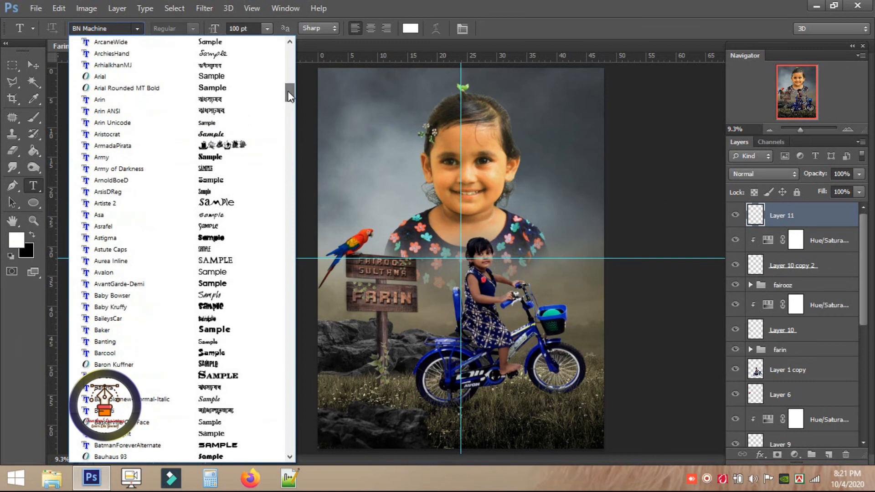
click(135, 76)
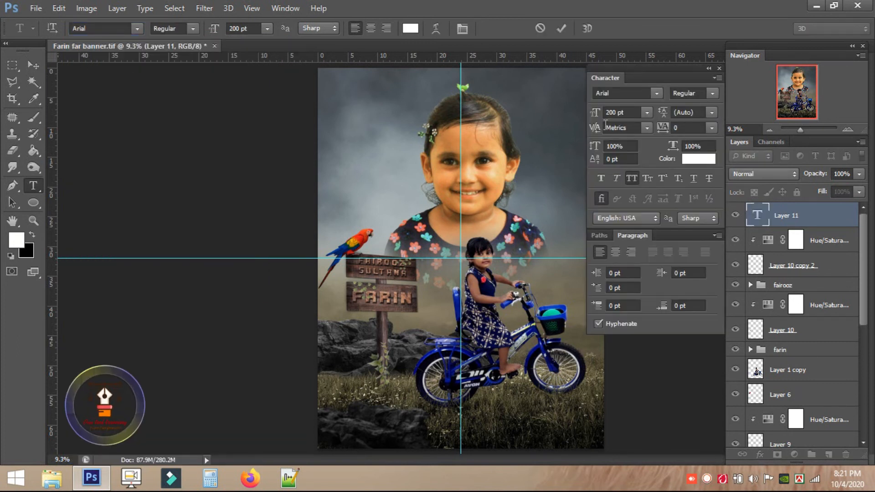
click(719, 68)
key(ctrl+s)
text(ISHING YOU A VERY SPECI)
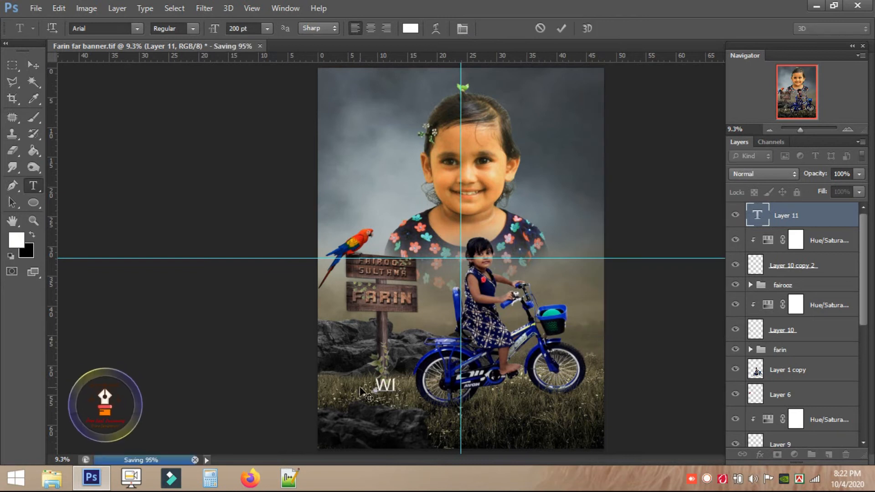
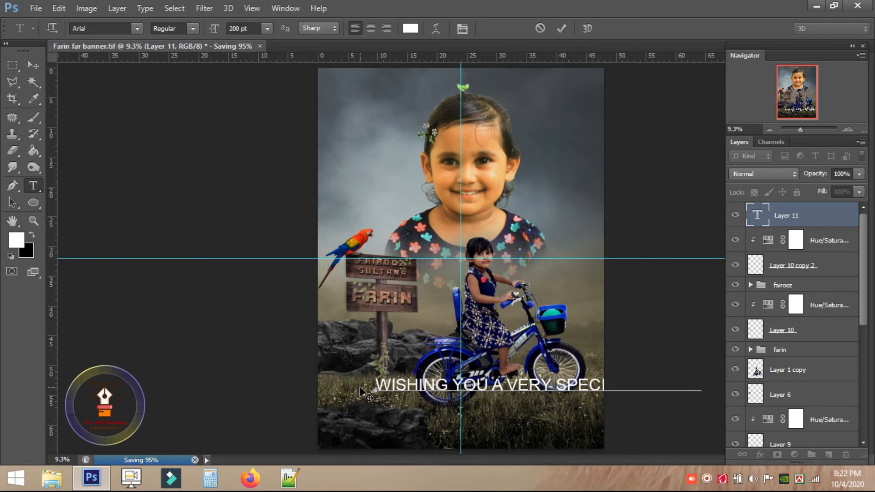
Set the whole greeting to 100 pt and centre-align its two lines.
key(ctrl+a)
click(242, 28)
text(100)
key(Return)
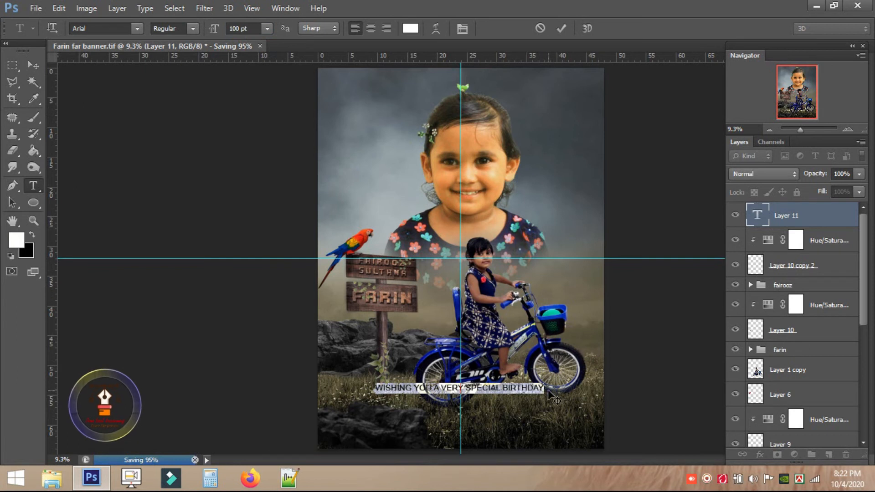
click(376, 29)
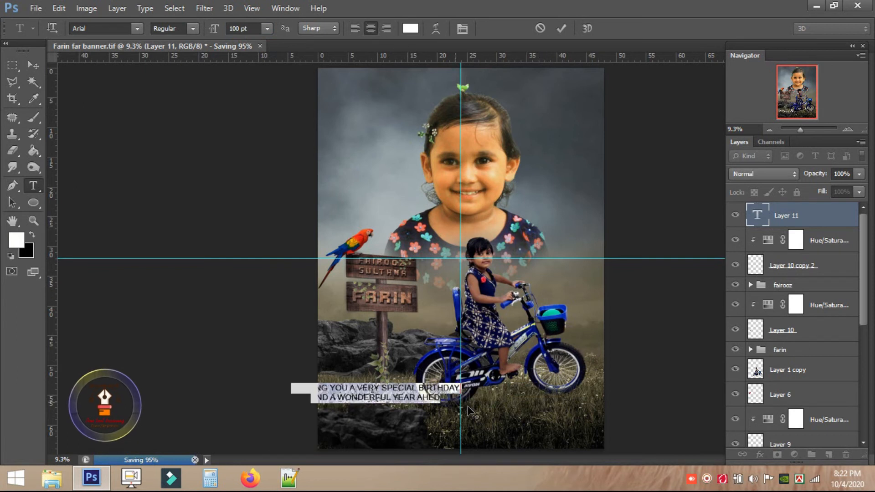
scroll(375, 97, up, 2)
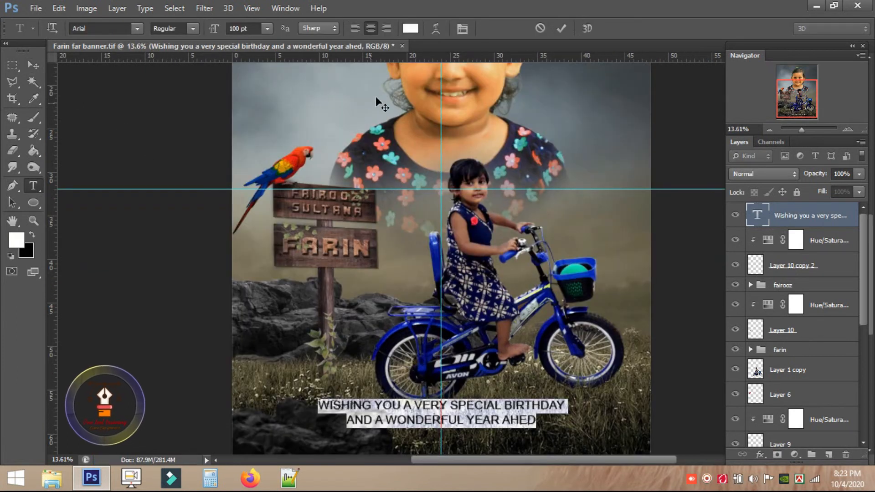
Colour the greeting text orange (ffba00).
click(411, 28)
click(527, 82)
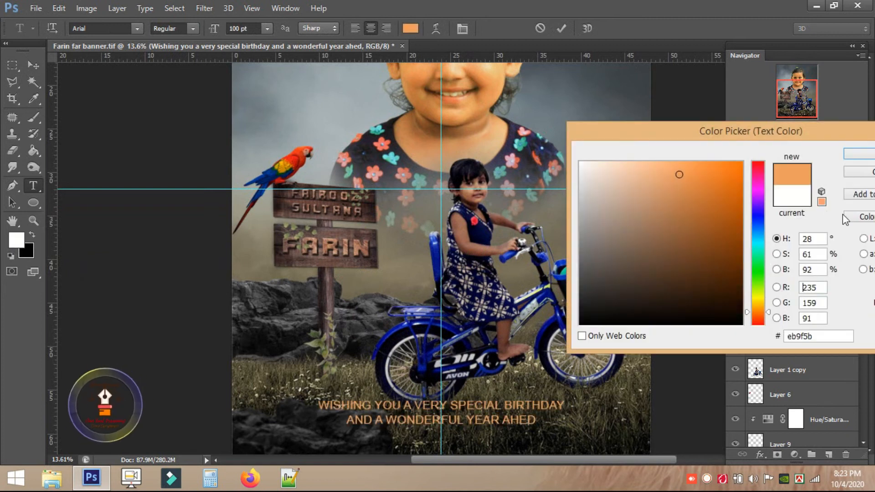
click(758, 304)
drag(758, 303, 758, 304)
click(859, 158)
click(452, 343)
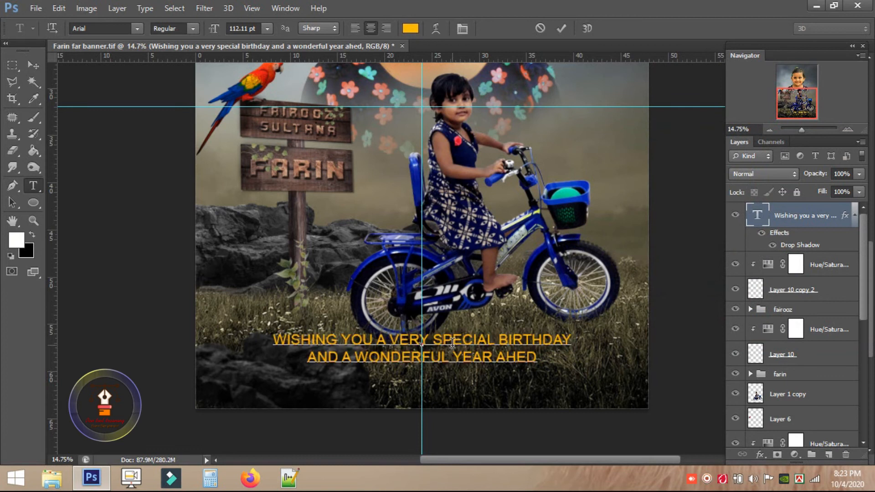
Commit the greeting edits, fit the poster in view and open the gost rider.tif poster.
key(ctrl+a)
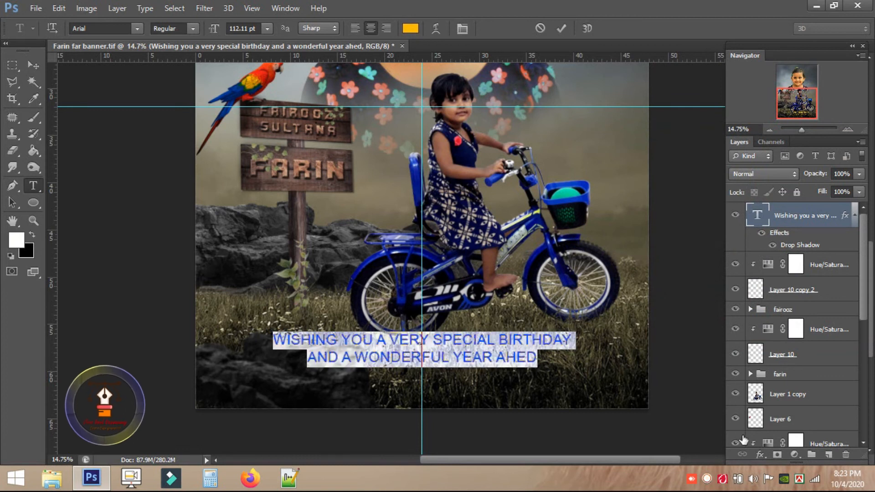
click(33, 65)
key(m)
key(ctrl+0)
key(ctrl+o)
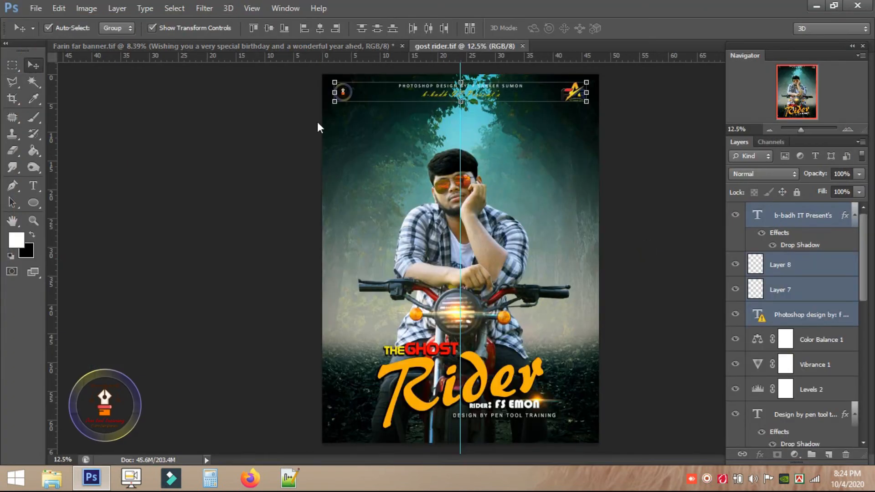
Drag the gost rider header text and logos into the Farin banner and enlarge them to about 142%.
drag(351, 93, 359, 116)
key(ctrl+t)
drag(518, 119, 587, 116)
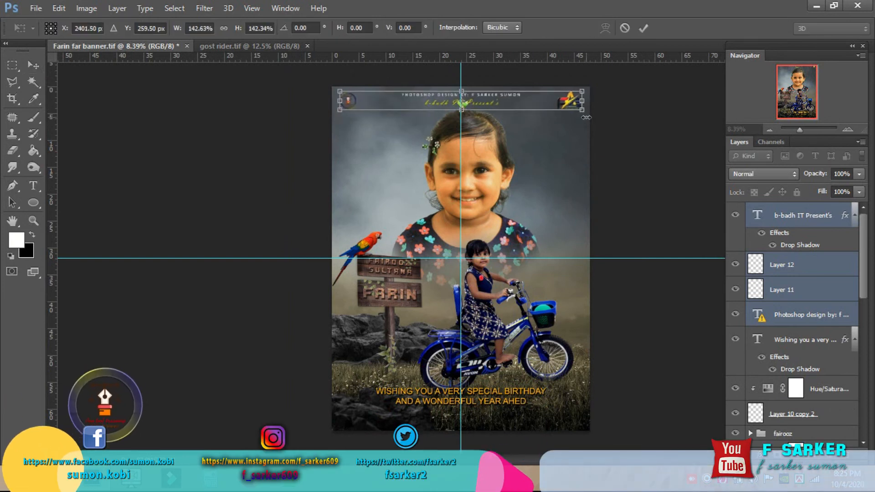
key(Return)
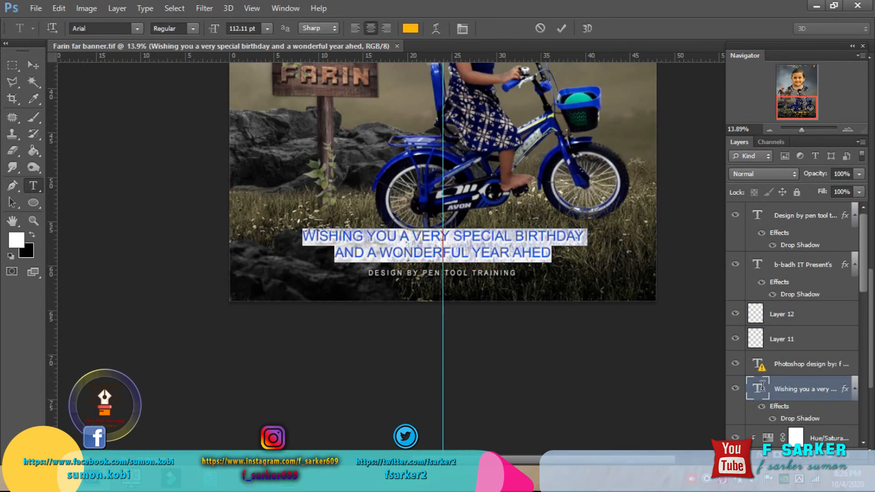
Recolour the greeting pale gold (fbd161) at 100 pt.
click(410, 29)
mouse_move(704, 187)
mouse_down()
mouse_move(697, 170)
mouse_move(668, 164)
mouse_up()
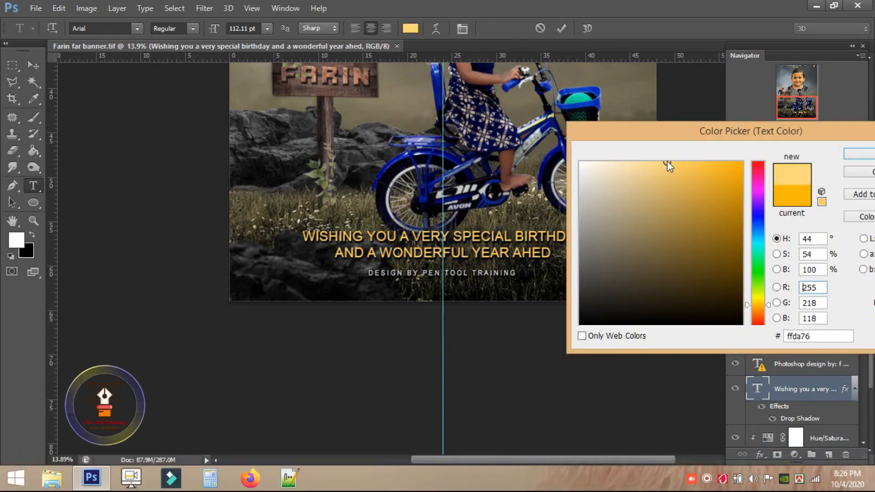
click(856, 153)
click(259, 29)
text(100)
key(Return)
click(457, 249)
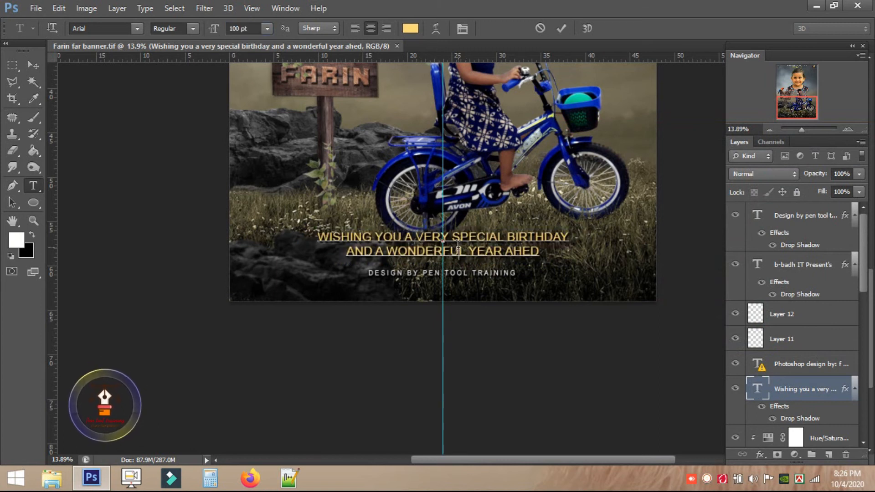
Make the words SPECIAL BIRTHDAY Narrow Bold at 120 pt.
drag(536, 236, 577, 236)
click(192, 28)
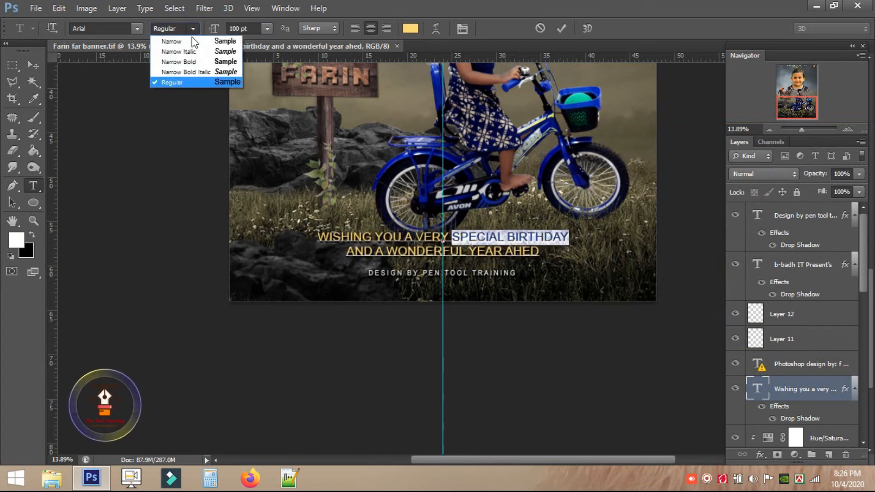
click(177, 60)
click(244, 29)
text(120)
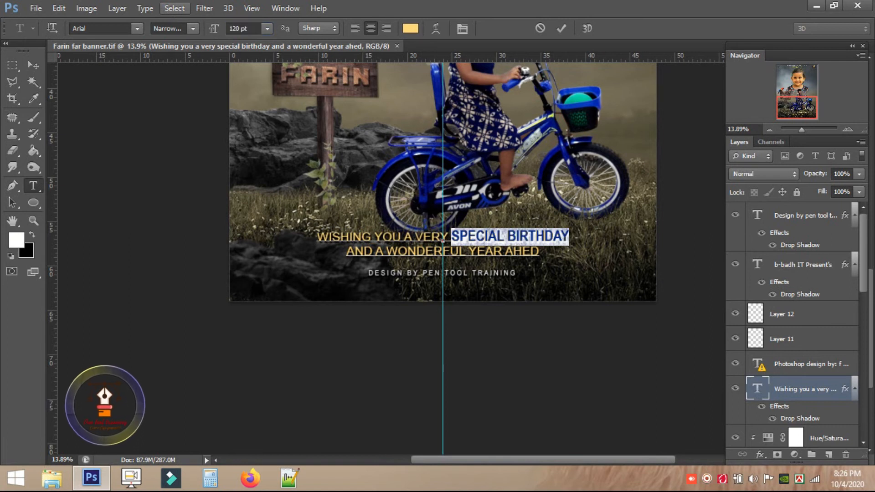
click(390, 244)
Set the greeting's tracking to 100, commit it, and shrink it to about 87%.
key(ctrl+a)
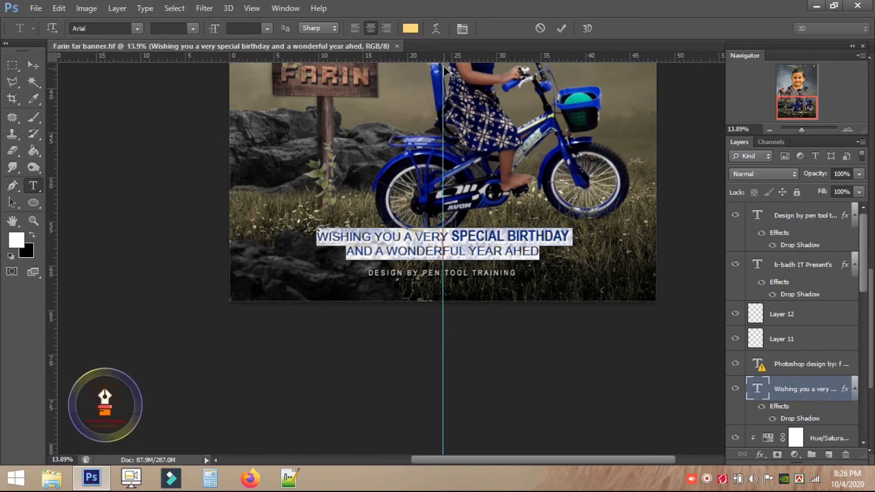
click(462, 28)
text(100)
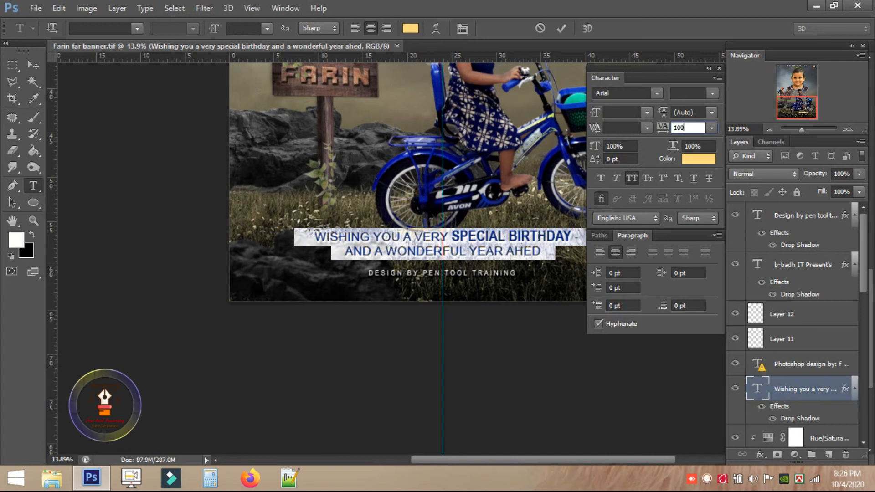
key(Return)
click(34, 65)
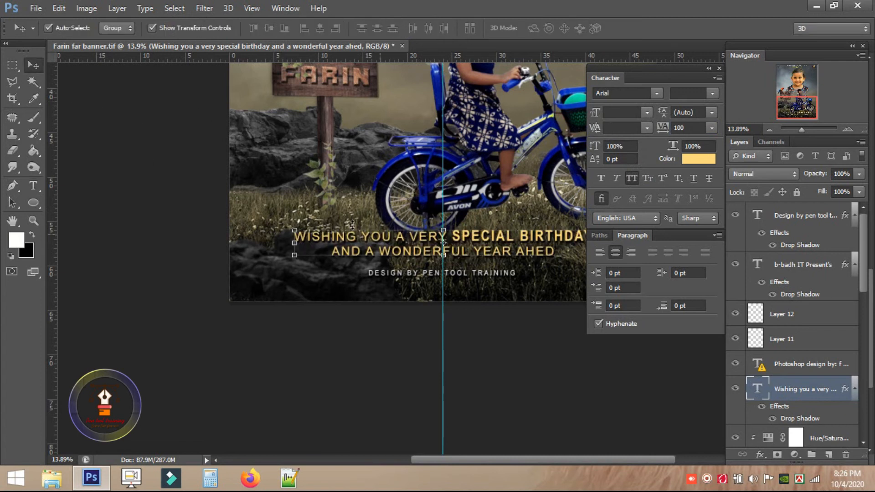
drag(292, 229, 312, 230)
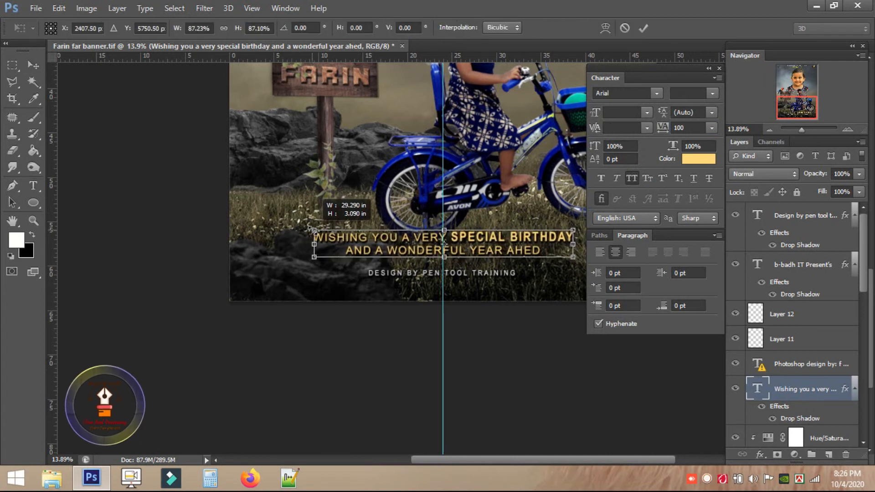
key(Return)
scroll(312, 229, down, 3)
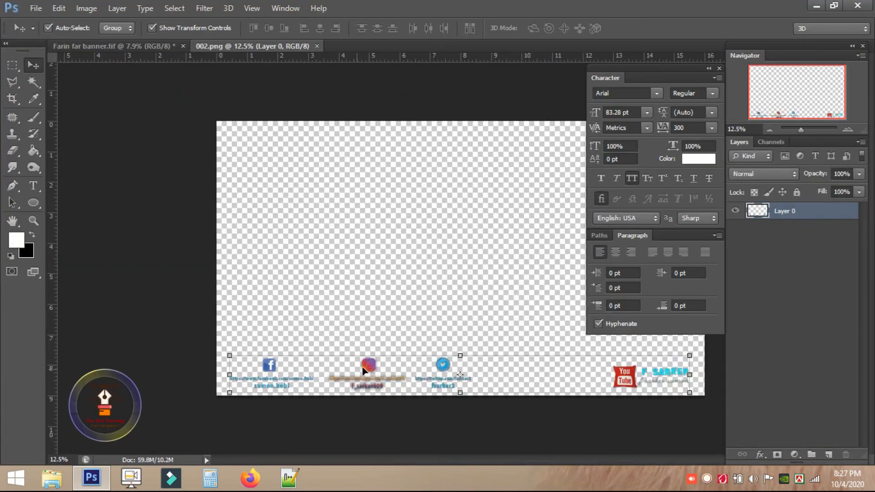
Bring the 002.png social-media icon strip in and scale it along the poster's bottom.
drag(329, 307, 385, 368)
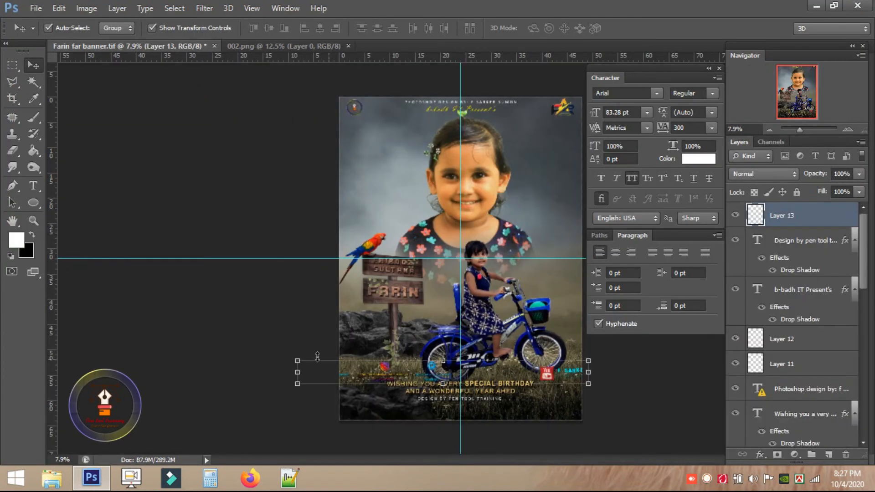
drag(317, 356, 319, 398)
scroll(339, 421, up, 5)
key(Return)
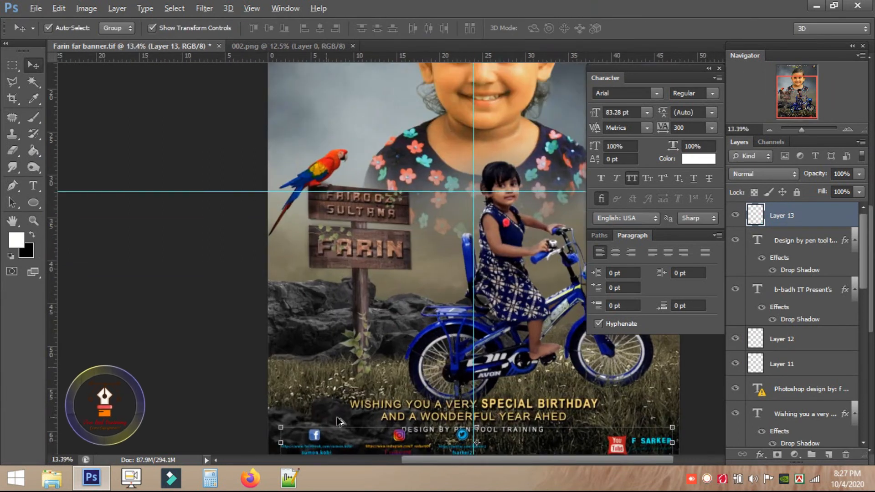
scroll(339, 422, up, 3)
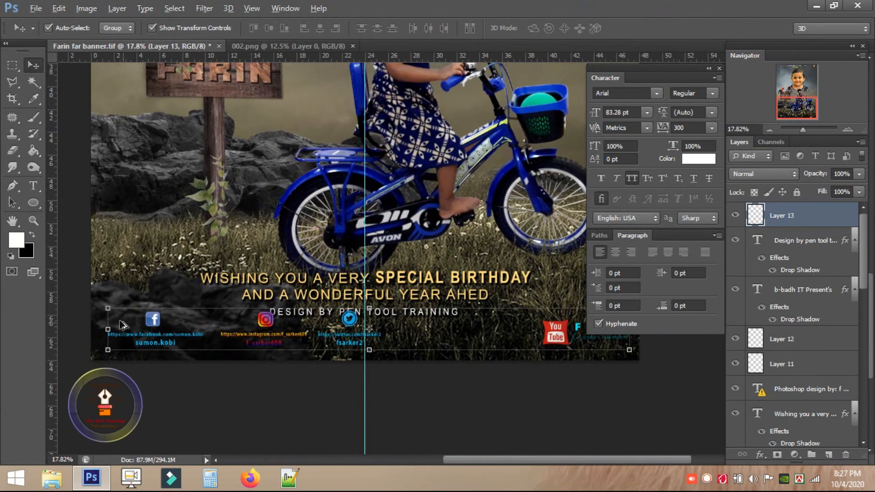
drag(122, 324, 176, 322)
key(Return)
Pull the YouTube badge in beside the other icons and resize the icon row.
drag(562, 373, 467, 346)
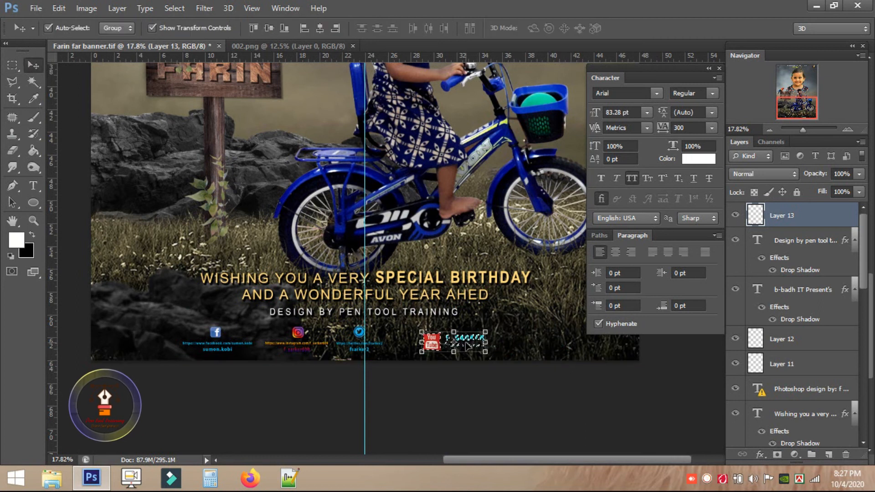
click(17, 67)
key(ctrl+t)
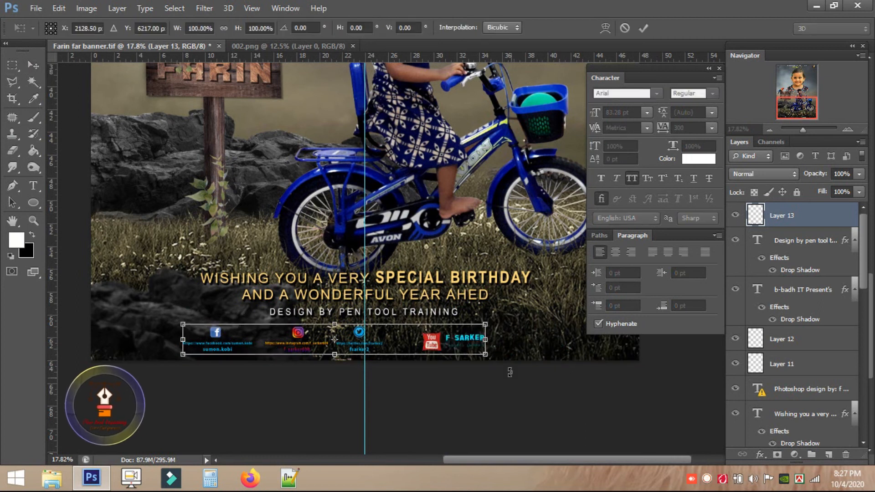
drag(437, 341, 468, 341)
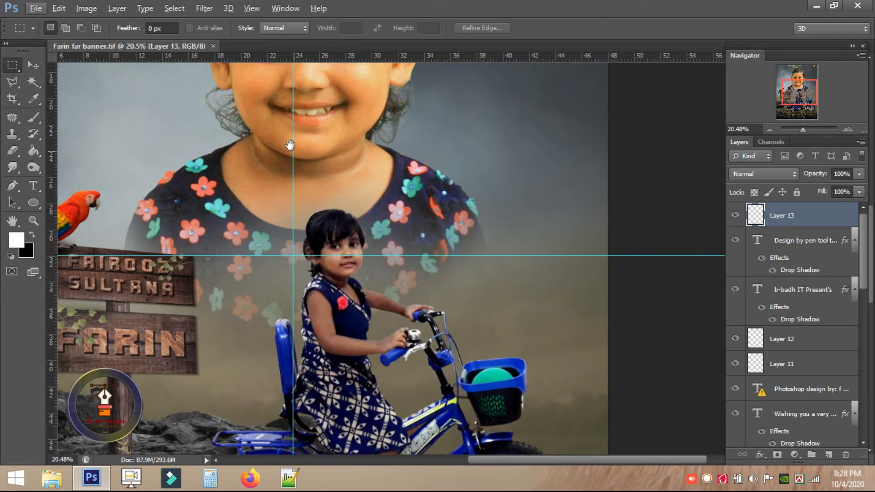
scroll(376, 316, up, 3)
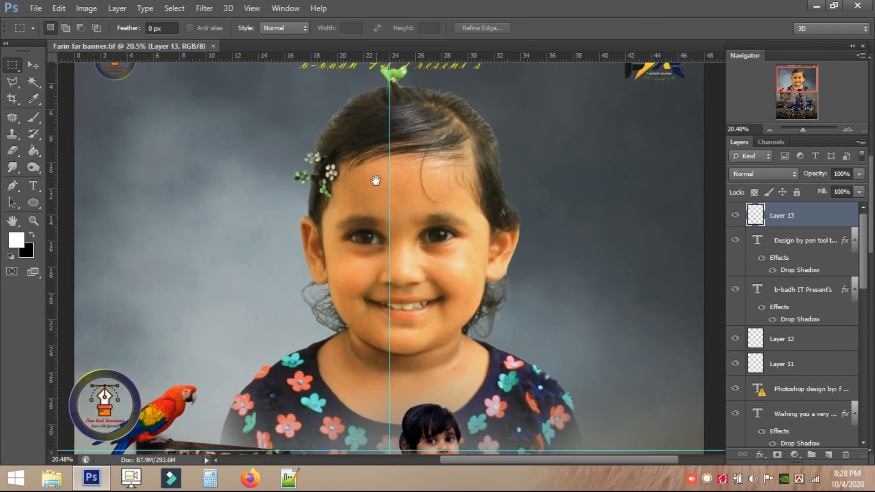
Select Layer 1 copy 2 and set up the Smudge tool with a fan bristle brush.
drag(377, 176, 396, 282)
scroll(443, 206, up, 5)
ctrl+click(500, 227)
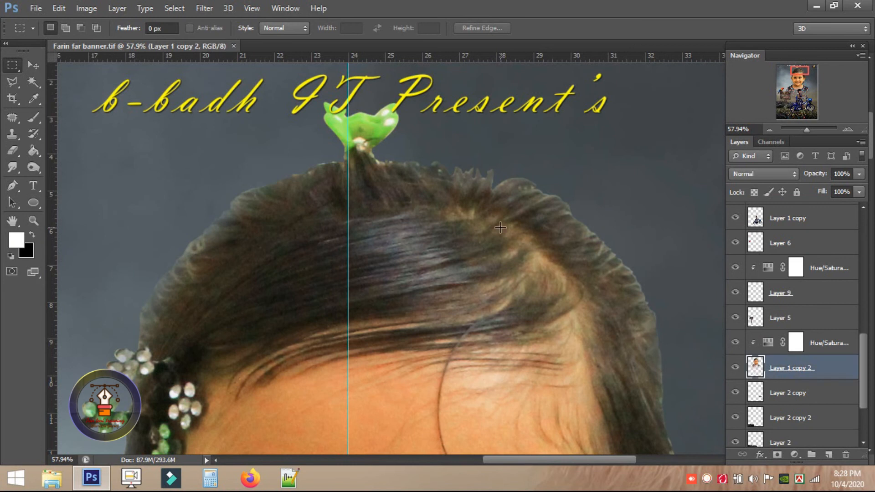
click(12, 167)
click(69, 189)
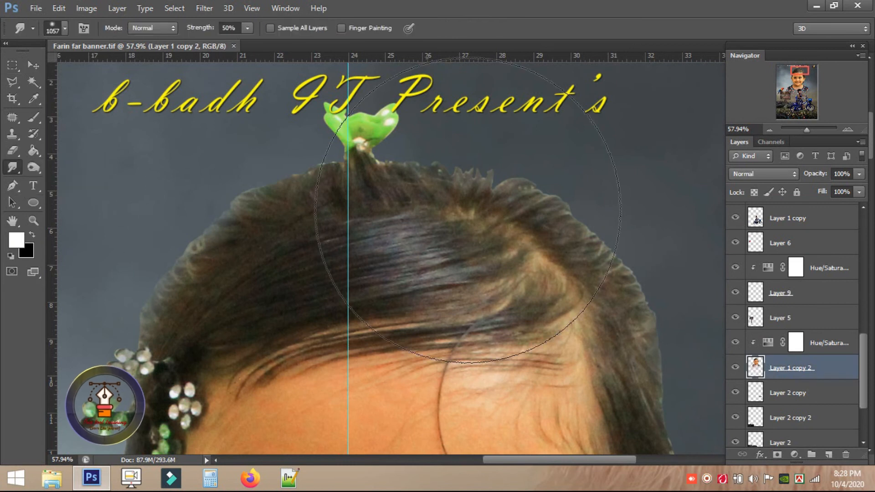
right_click(527, 246)
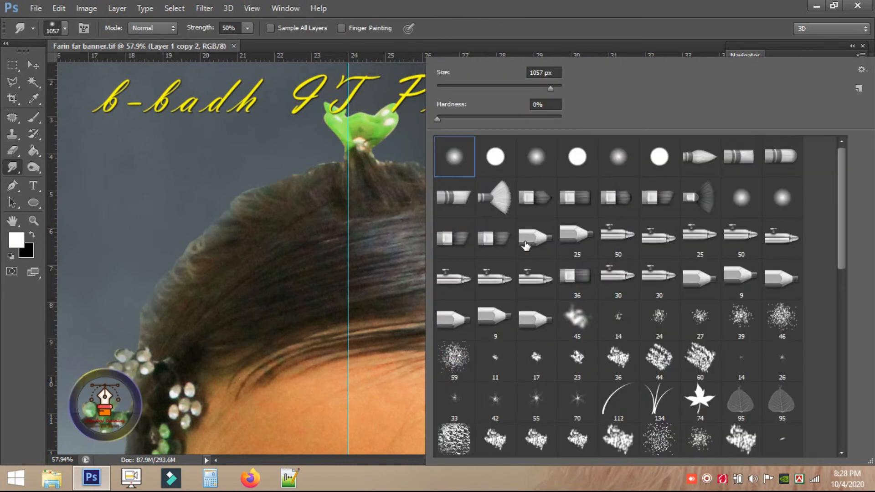
double_click(504, 203)
Smudge wispy hair strands out from the portrait's hair edge at 100% strength.
drag(462, 214, 469, 167)
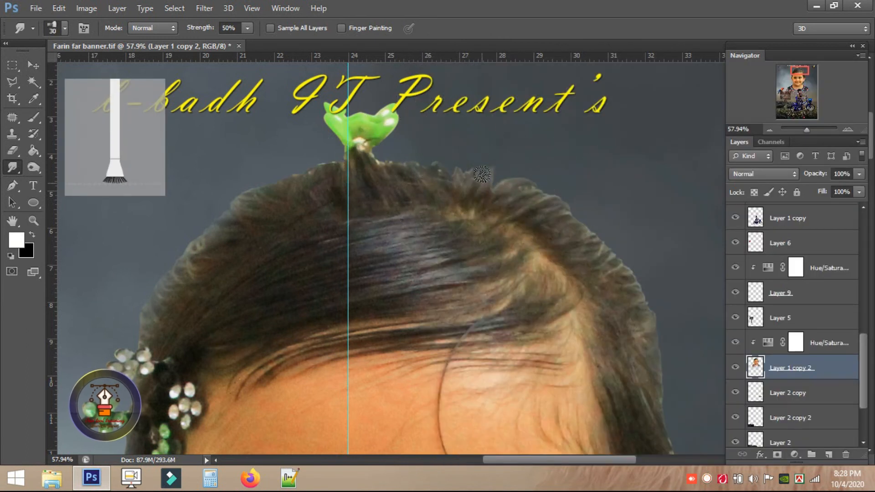
scroll(482, 175, up, 5)
key(0)
mouse_move(400, 256)
mouse_down()
mouse_move(452, 230)
mouse_move(464, 275)
mouse_move(496, 266)
mouse_move(507, 232)
mouse_move(564, 275)
mouse_move(465, 235)
mouse_move(507, 227)
mouse_move(572, 264)
mouse_move(431, 209)
mouse_up()
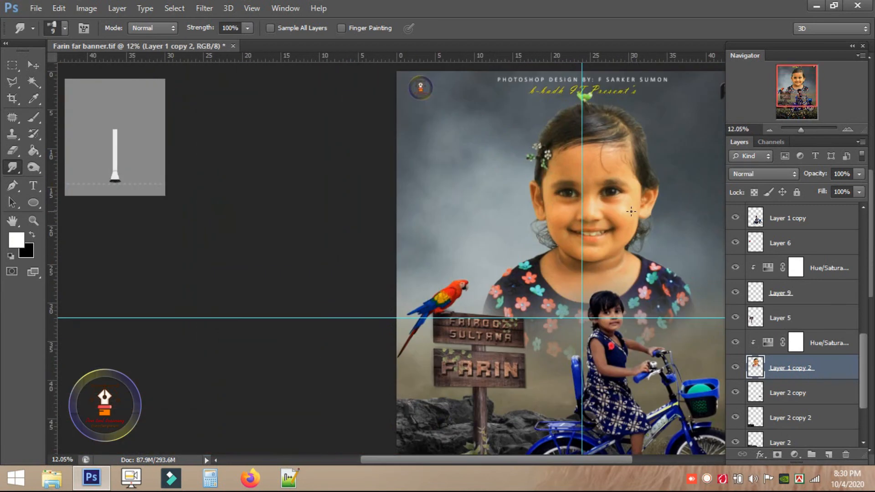
key(ctrl+0)
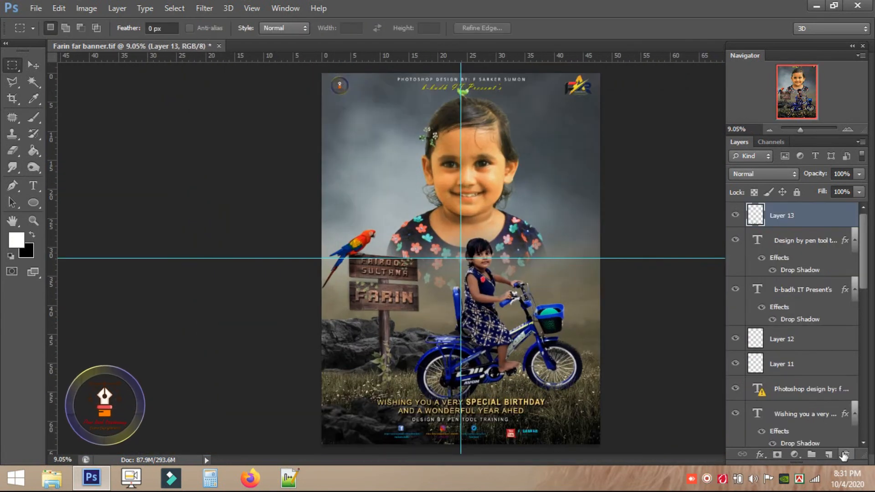
Add a Color Balance layer shifting midtones to +7, +20, +30.
click(795, 455)
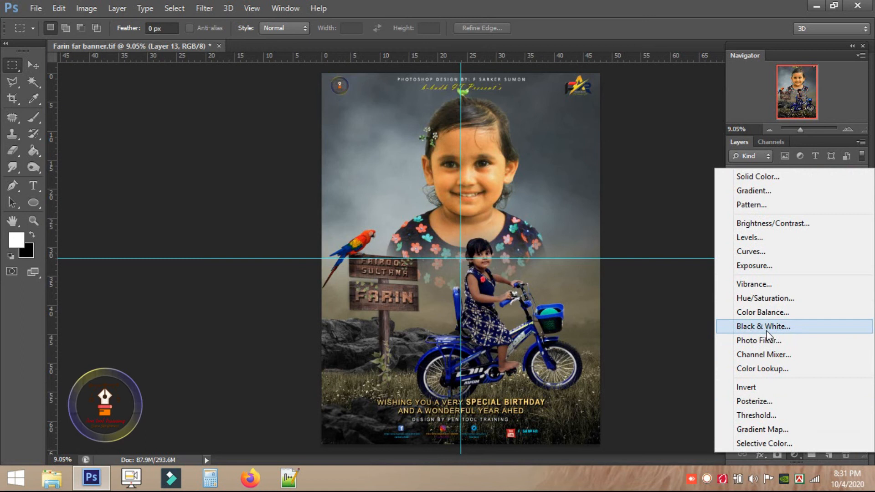
click(751, 313)
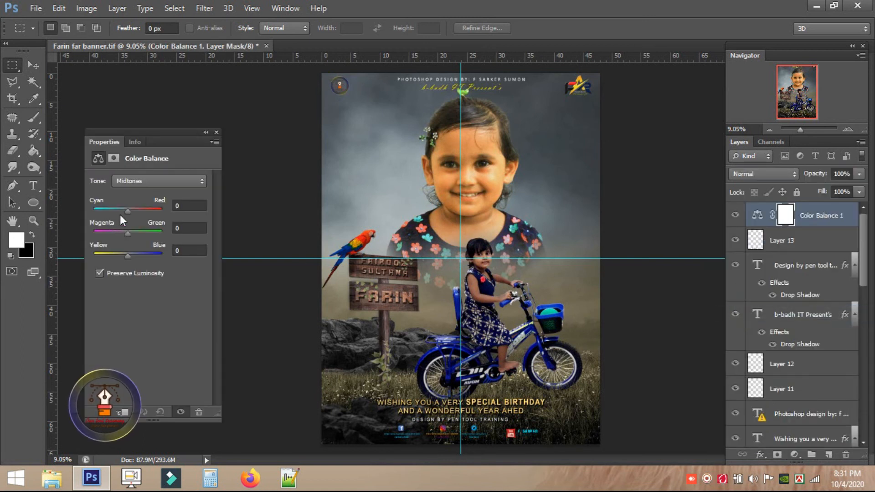
drag(128, 211, 134, 234)
mouse_move(128, 256)
mouse_down()
mouse_move(138, 258)
mouse_move(129, 258)
mouse_up()
click(216, 133)
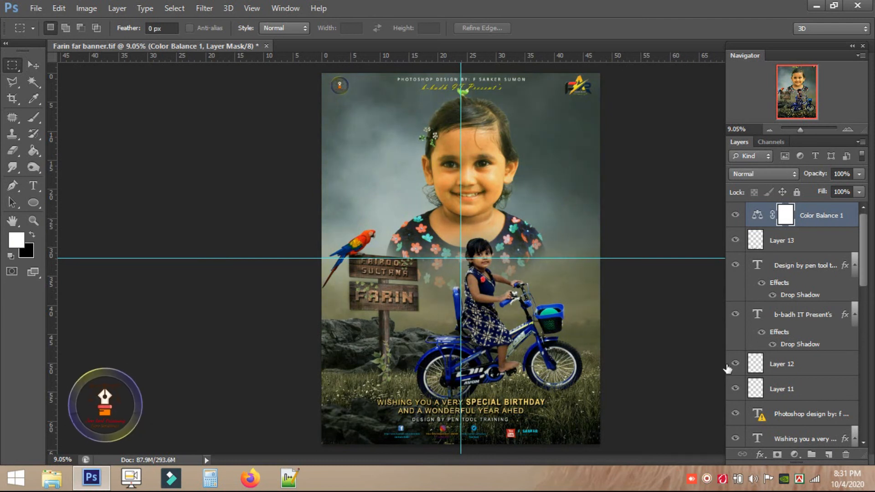
Add a Hue/Saturation layer with saturation lowered to -7.
click(794, 454)
click(777, 295)
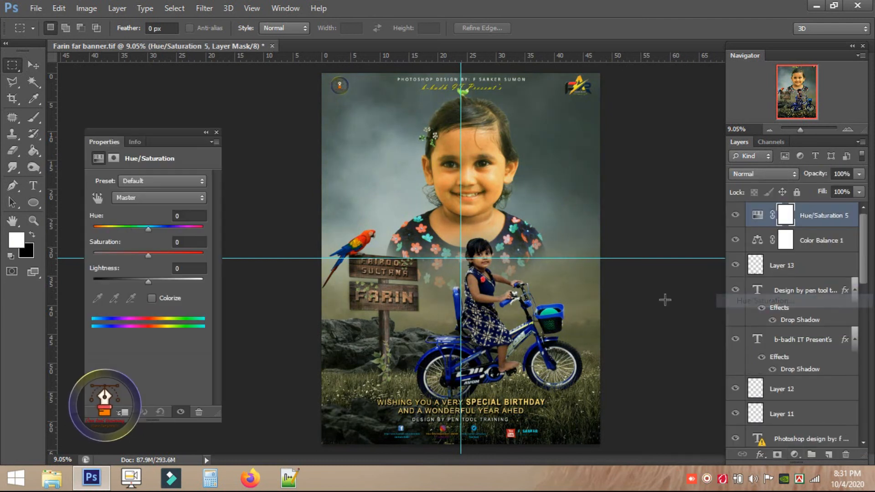
drag(153, 230, 143, 254)
click(217, 132)
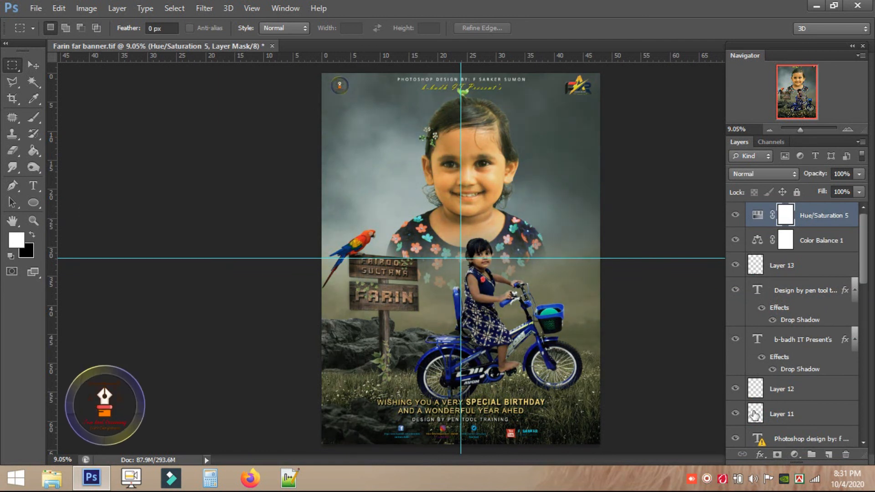
Add a Levels layer, raising the black input and lowering the white input.
click(793, 454)
click(733, 237)
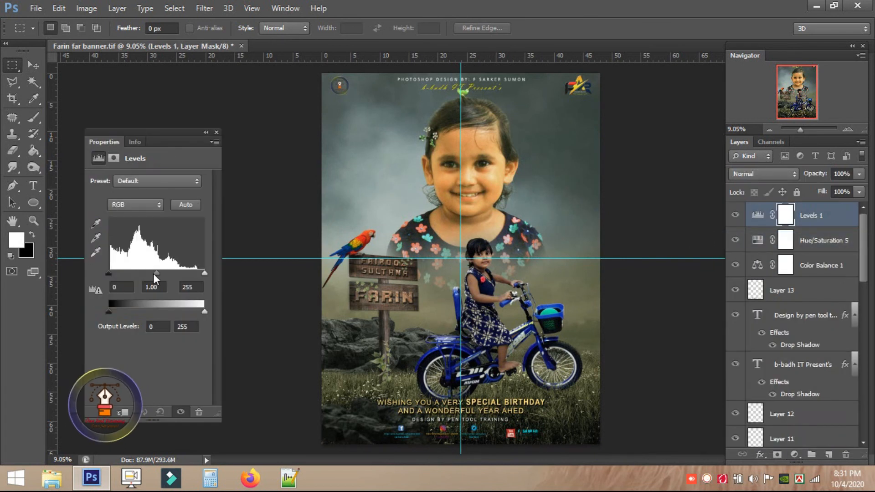
drag(110, 275, 113, 274)
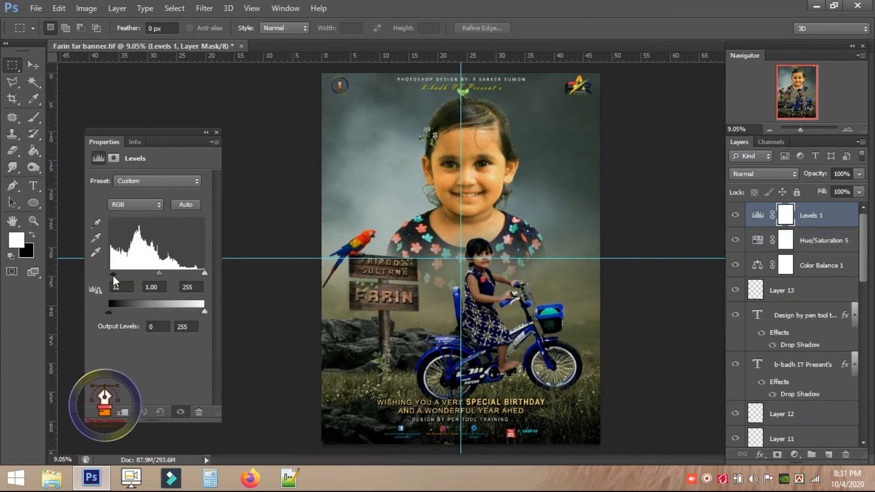
drag(204, 273, 190, 273)
click(216, 133)
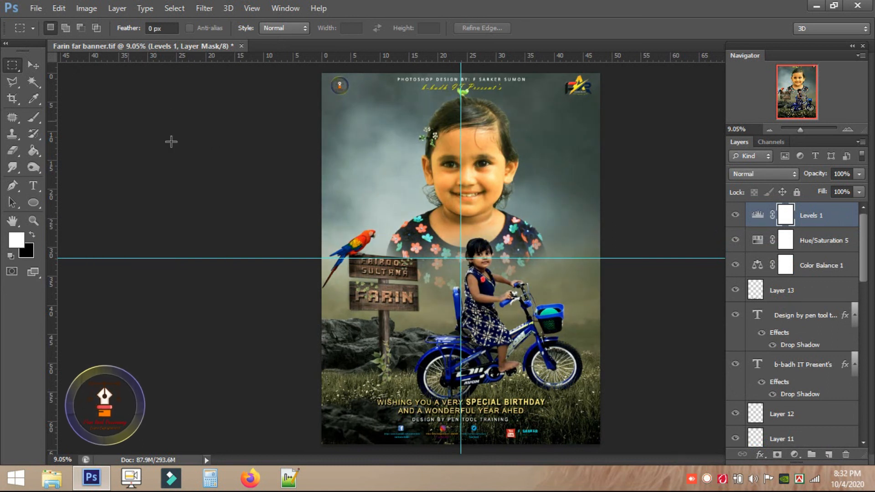
scroll(613, 369, down, 1)
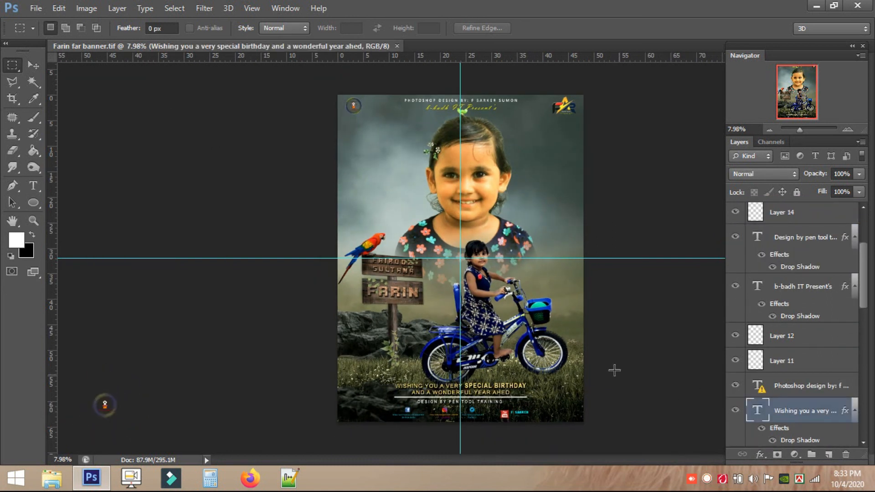
On Layer 1 copy, use the Blur tool to soften the blue fork's edges.
scroll(453, 273, up, 10)
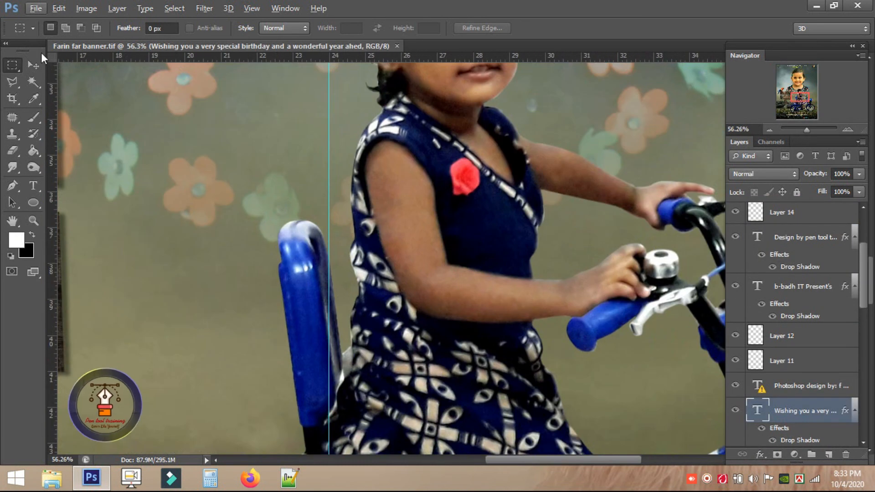
click(33, 66)
click(594, 327)
click(13, 168)
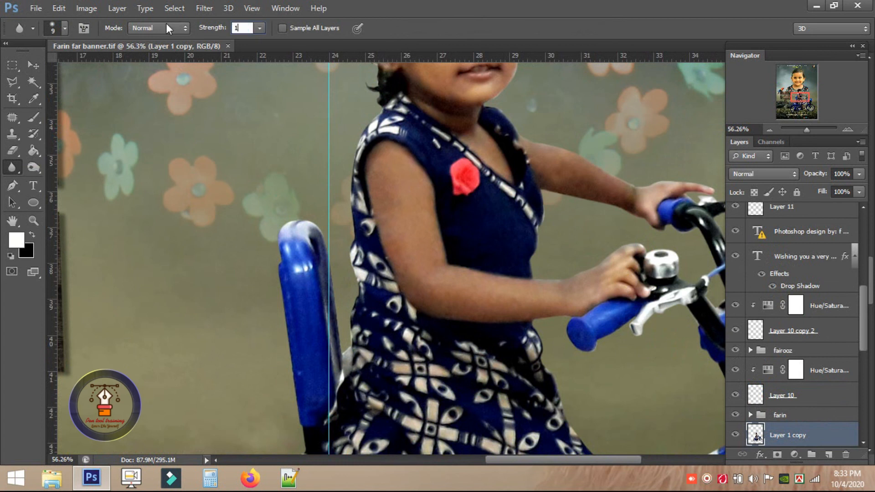
scroll(342, 178, down, 1)
scroll(336, 254, up, 5)
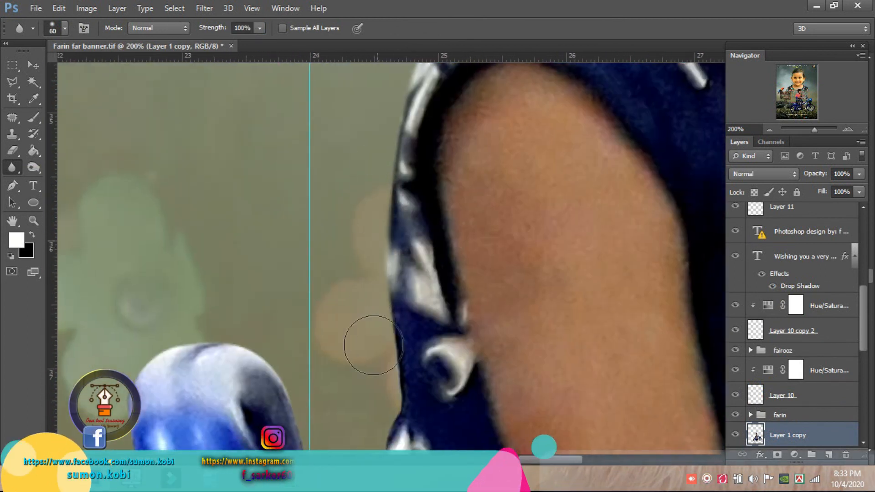
drag(373, 345, 431, 204)
mouse_move(392, 398)
mouse_down()
mouse_move(392, 259)
mouse_move(450, 432)
mouse_up()
drag(234, 117, 250, 428)
drag(251, 442, 273, 240)
Blur the edges along the bike rack, basket rim, handlebar, arm and hand.
drag(326, 437, 360, 158)
drag(303, 419, 403, 105)
drag(64, 231, 590, 236)
drag(410, 136, 471, 178)
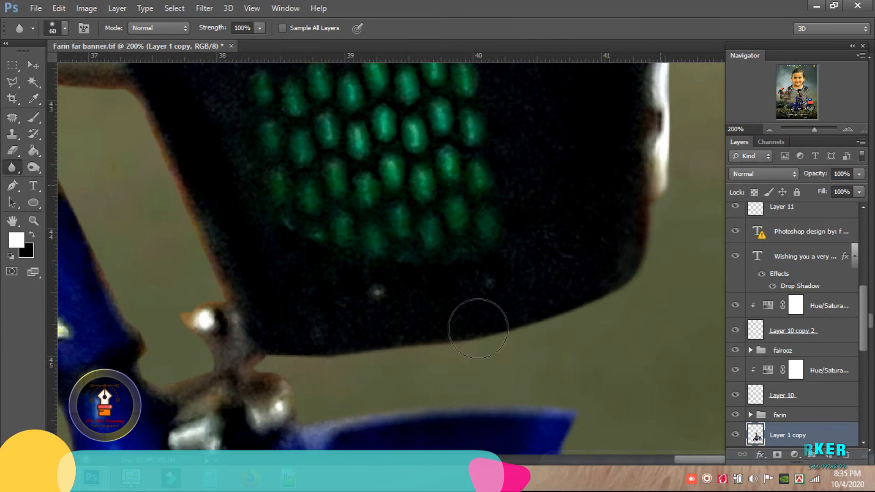
drag(477, 328, 656, 451)
drag(433, 194, 433, 376)
drag(181, 155, 405, 159)
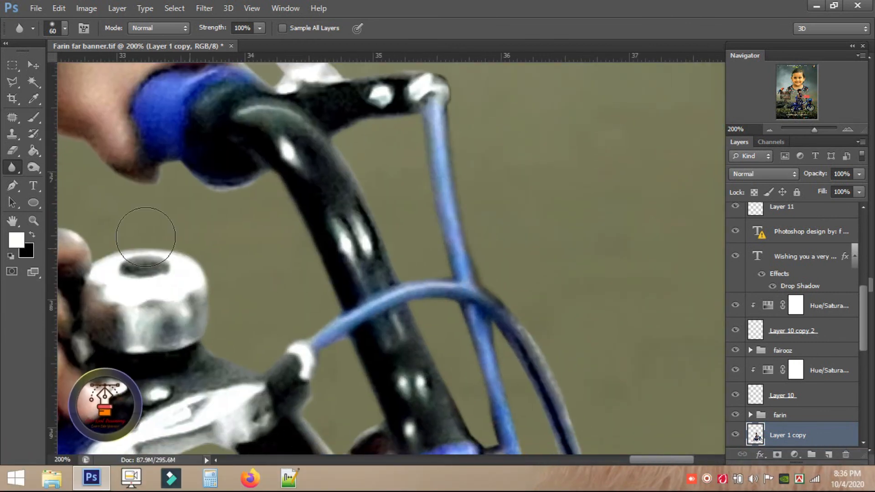
drag(145, 237, 713, 190)
drag(327, 195, 359, 234)
Blur the shoulder, hair, neck and grip edges, then zoom out to the banner.
drag(475, 180, 547, 29)
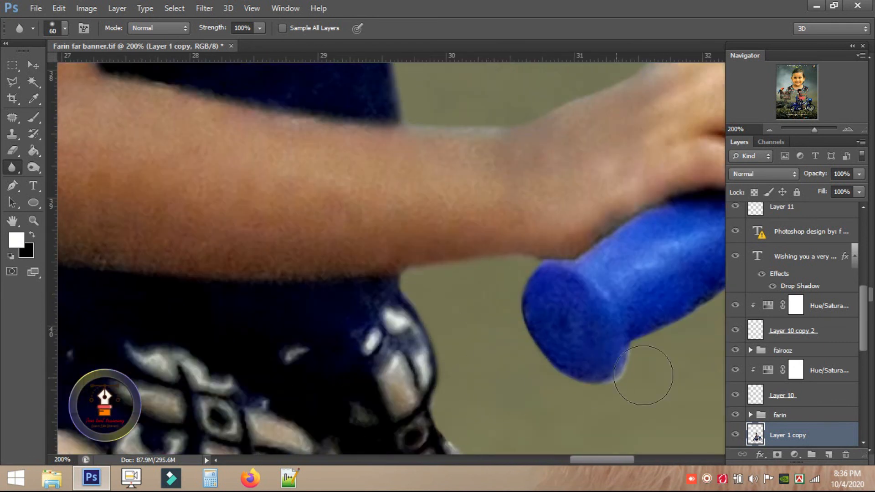
drag(644, 375, 596, 145)
drag(488, 296, 601, 486)
drag(123, 100, 254, 405)
drag(255, 114, 273, 433)
drag(449, 114, 449, 274)
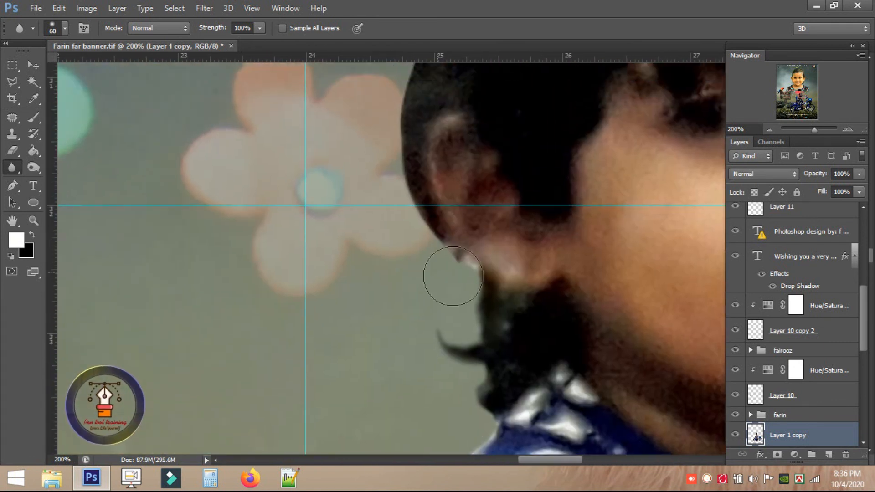
drag(273, 114, 277, 352)
drag(659, 179, 214, 87)
drag(638, 438, 334, 243)
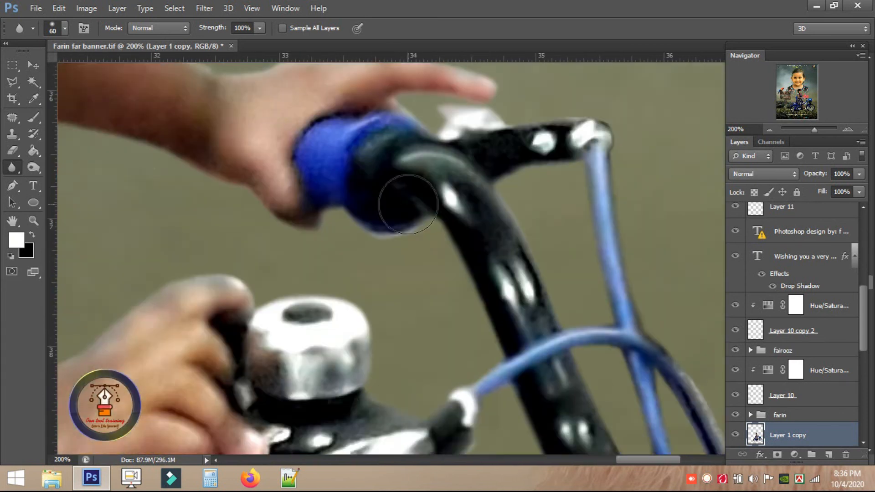
key(ctrl+minus)
key(ctrl+minus)
key(ctrl+minus)
key(ctrl+minus)
key(ctrl+minus)
key(ctrl+minus)
key(ctrl+minus)
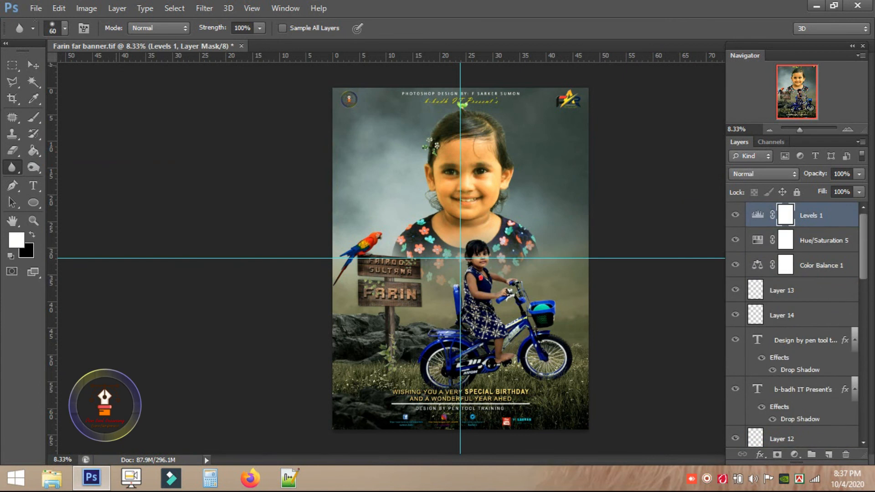
click(35, 9)
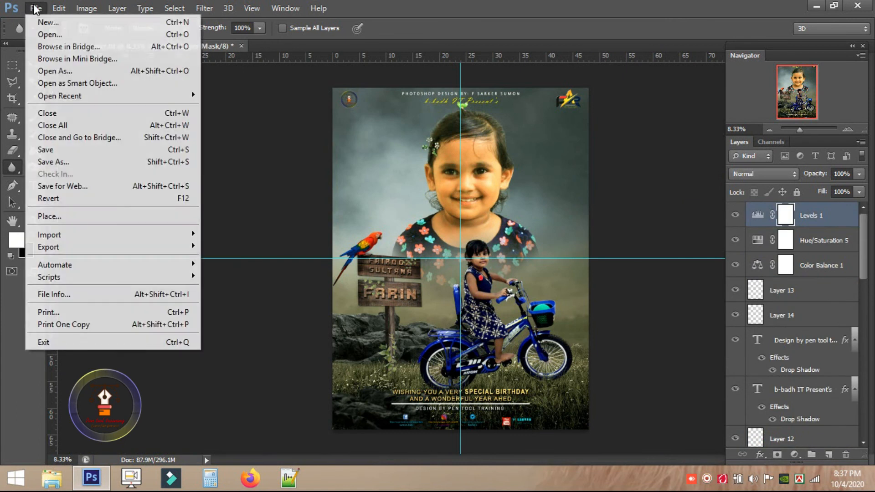
Save a copy to the Desktop as Farin far banner.jpg at Maximum JPEG quality 12.
click(64, 157)
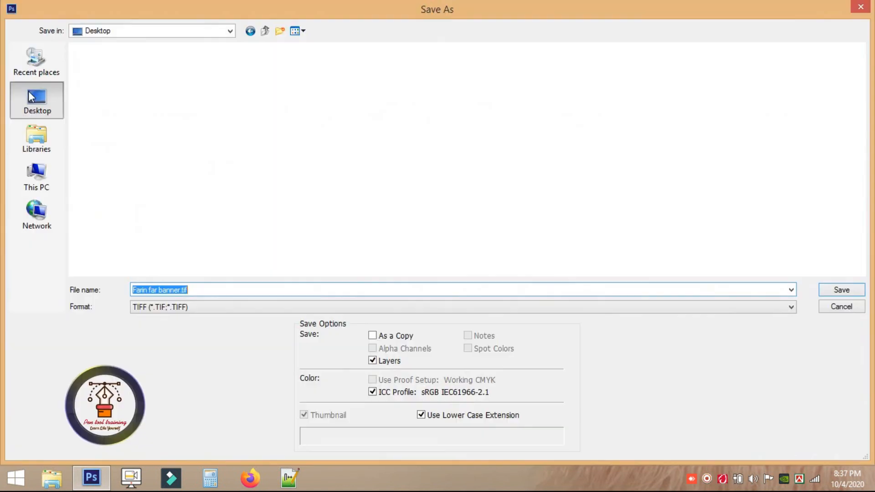
click(187, 310)
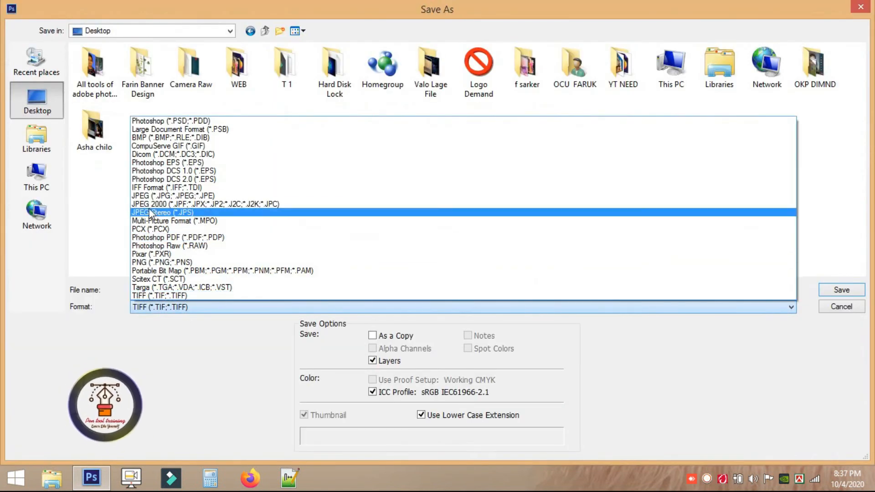
click(189, 196)
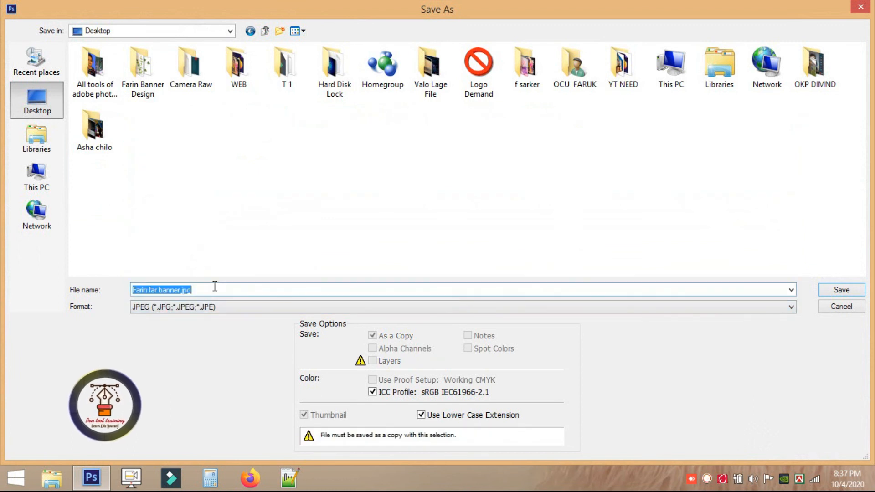
click(194, 191)
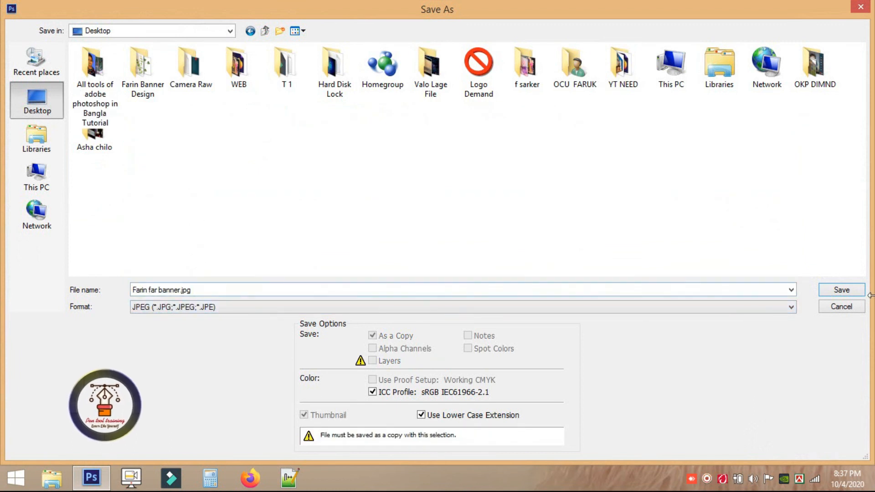
click(831, 293)
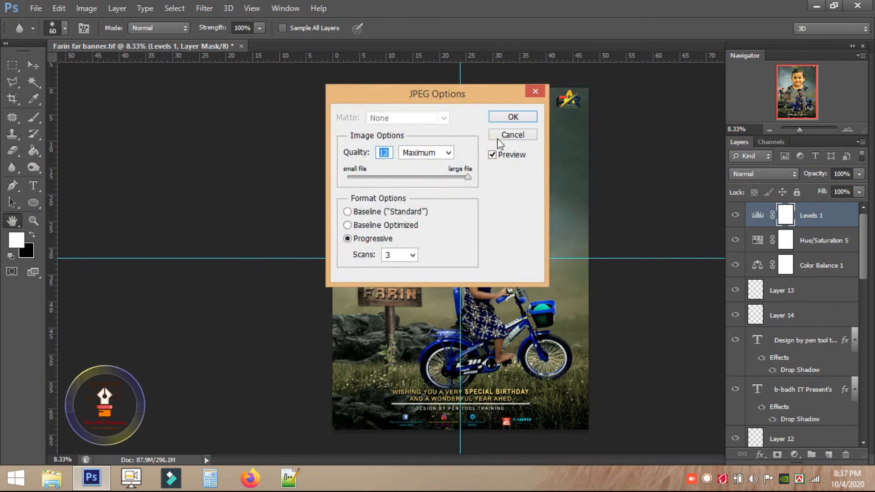
click(513, 118)
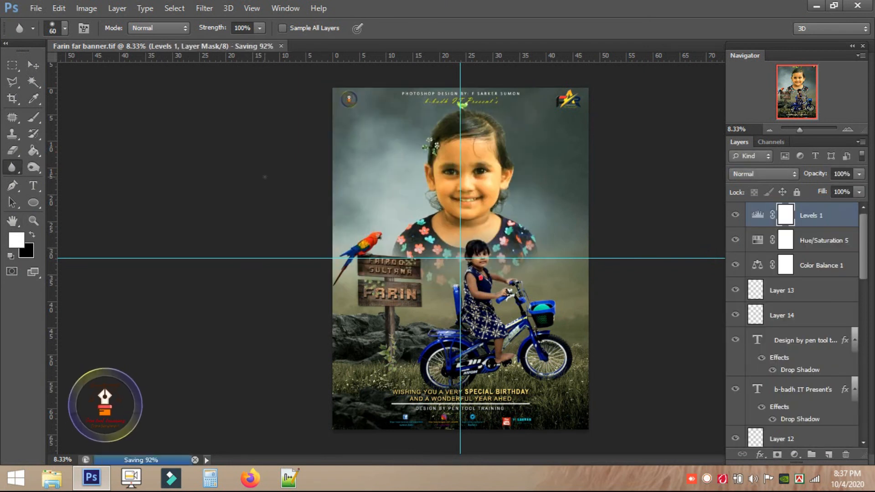
key(super+d)
double_click(360, 83)
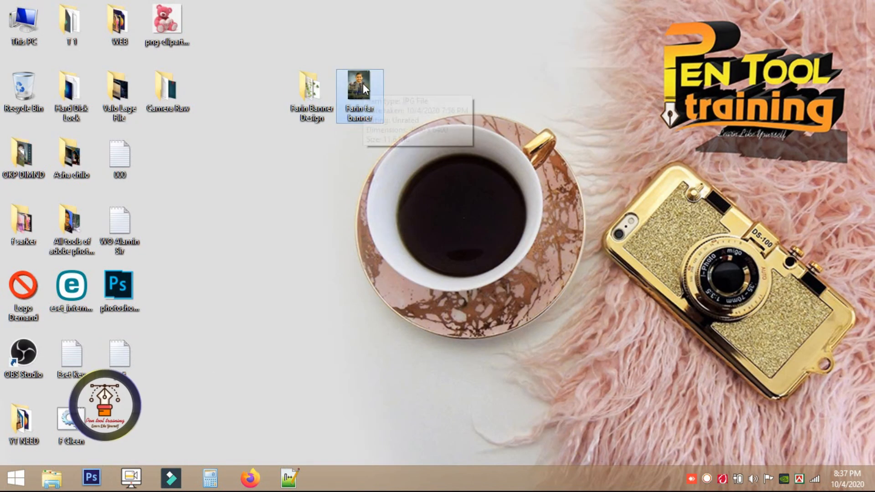
scroll(493, 141, up, 5)
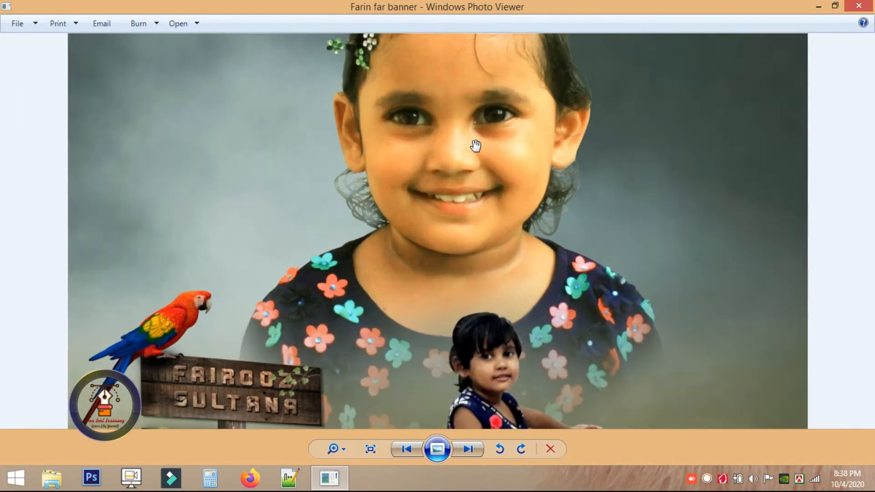
scroll(528, 242, down, 3)
scroll(635, 273, up, 3)
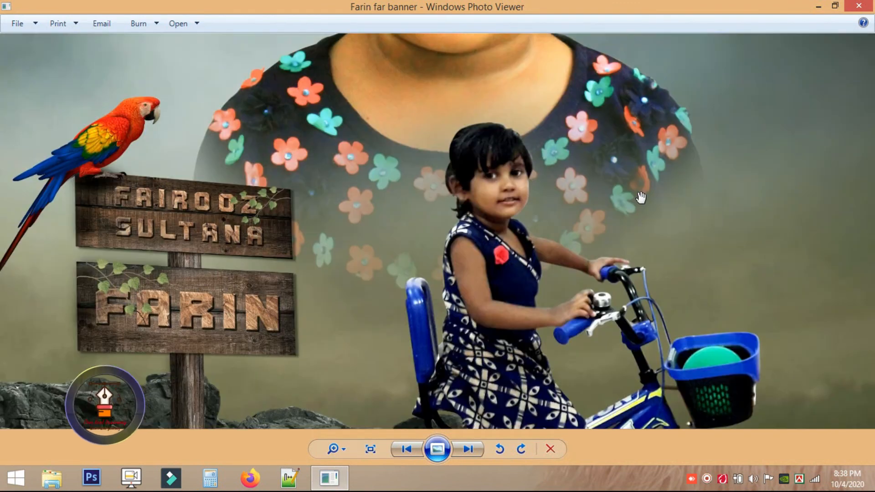
scroll(703, 279, down, 5)
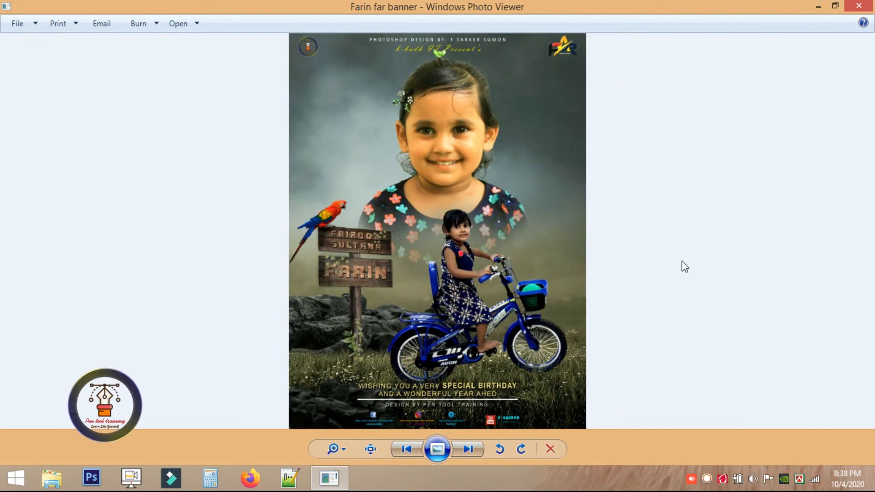
click(868, 12)
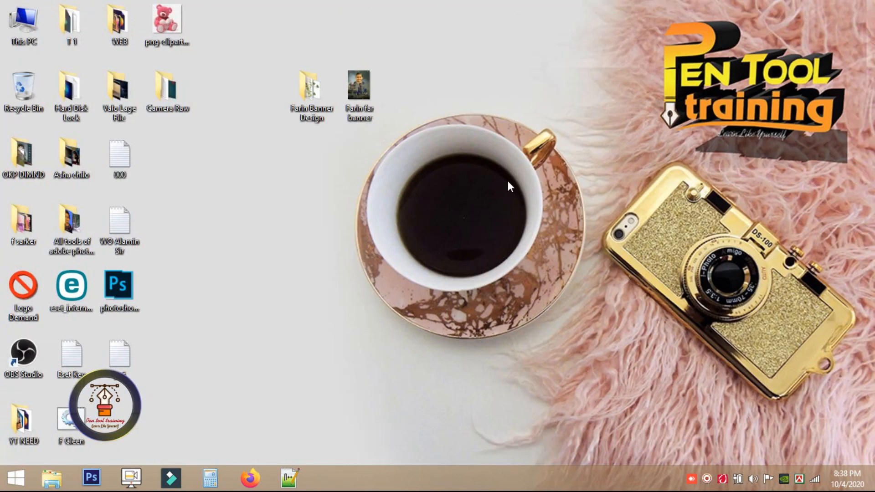